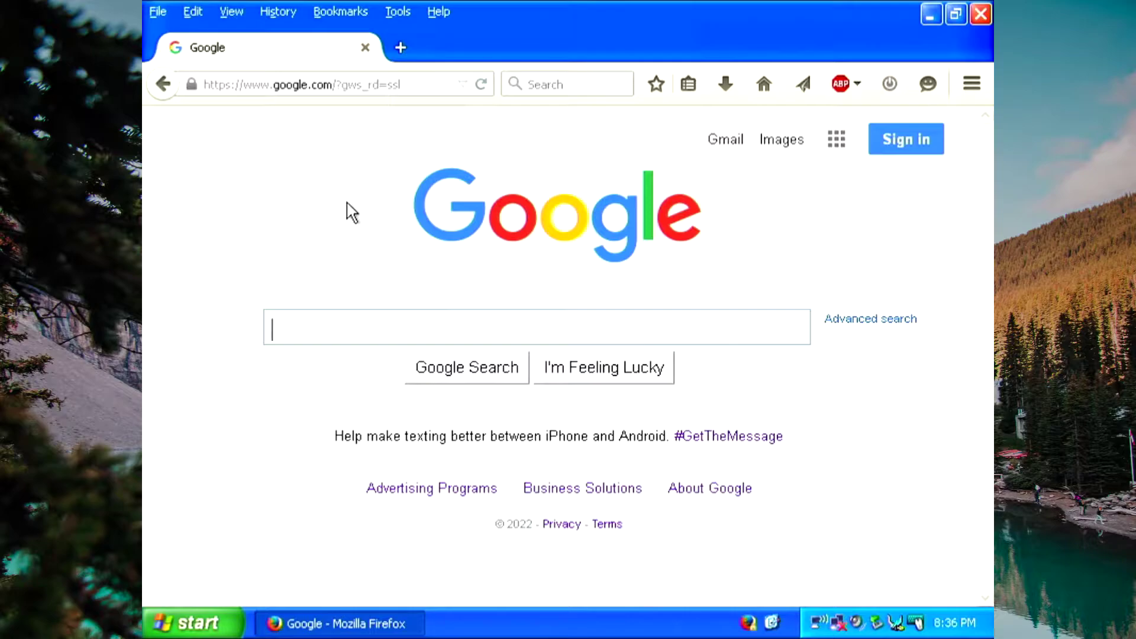
Step: Google 'windows 11 installation files' and open the Microsoft Download Windows 11 result
text(windows 11)
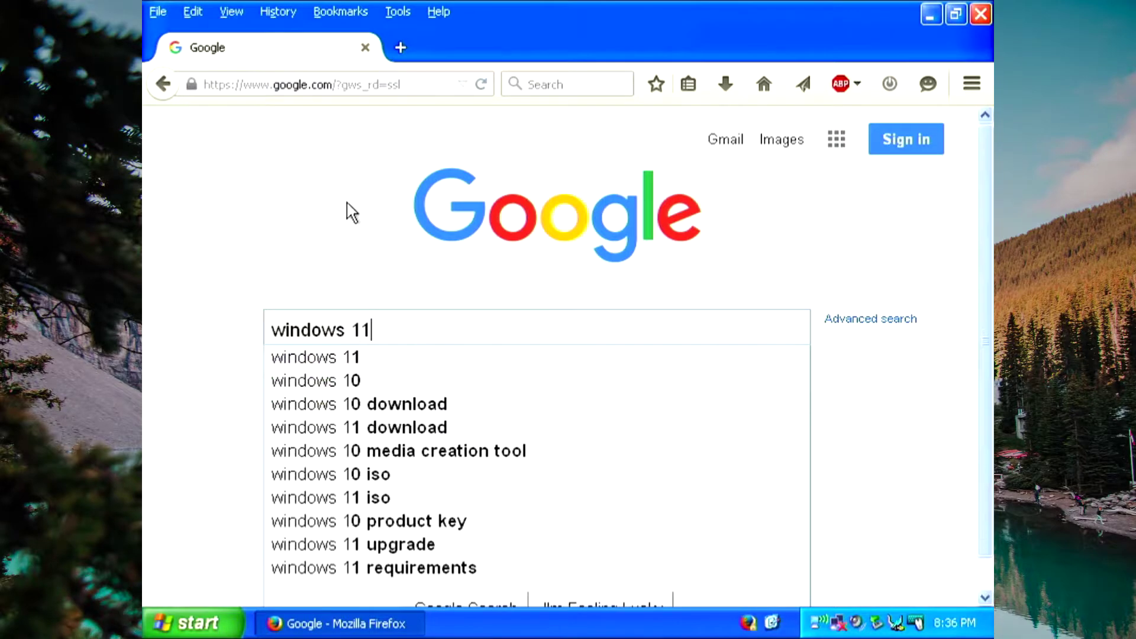
text( installation fu)
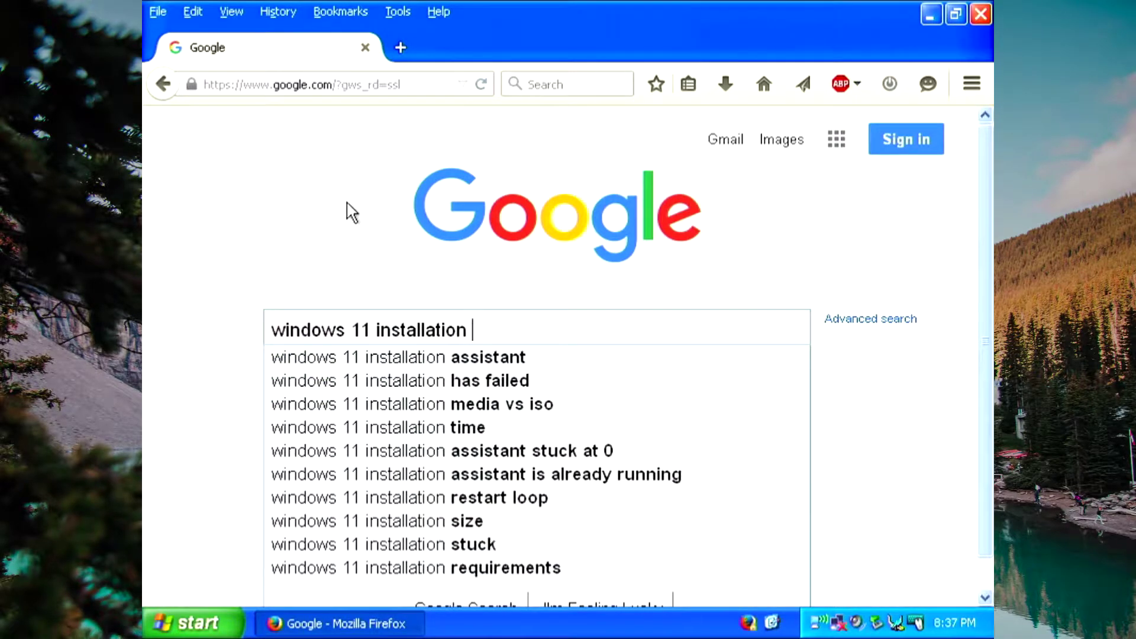
key(BackSpace)
key(BackSpace)
text(files)
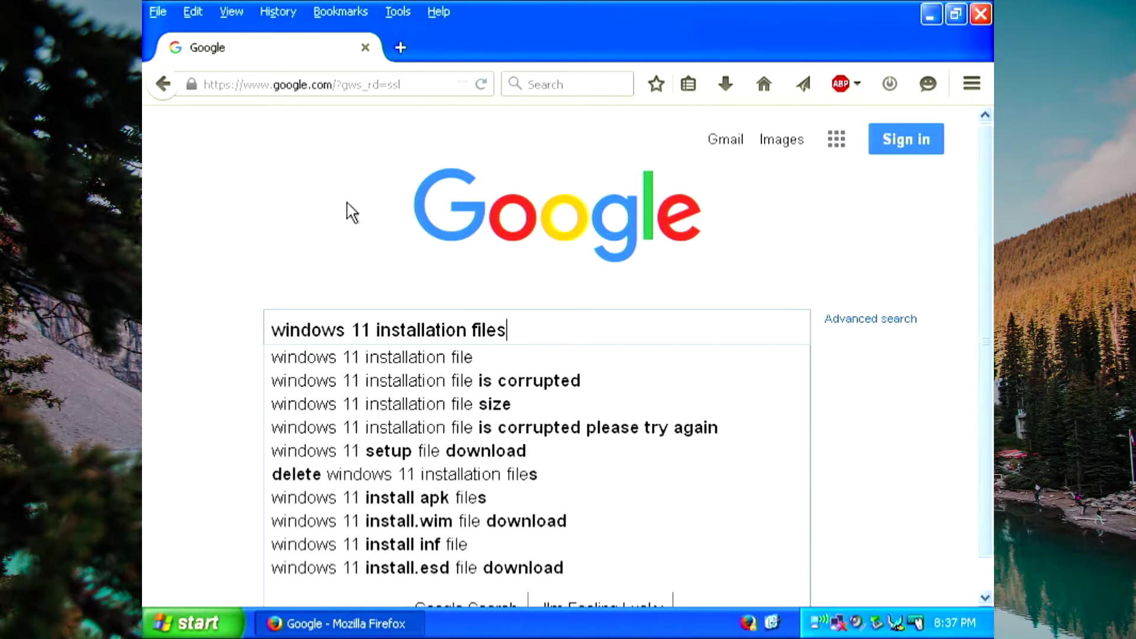
key(Return)
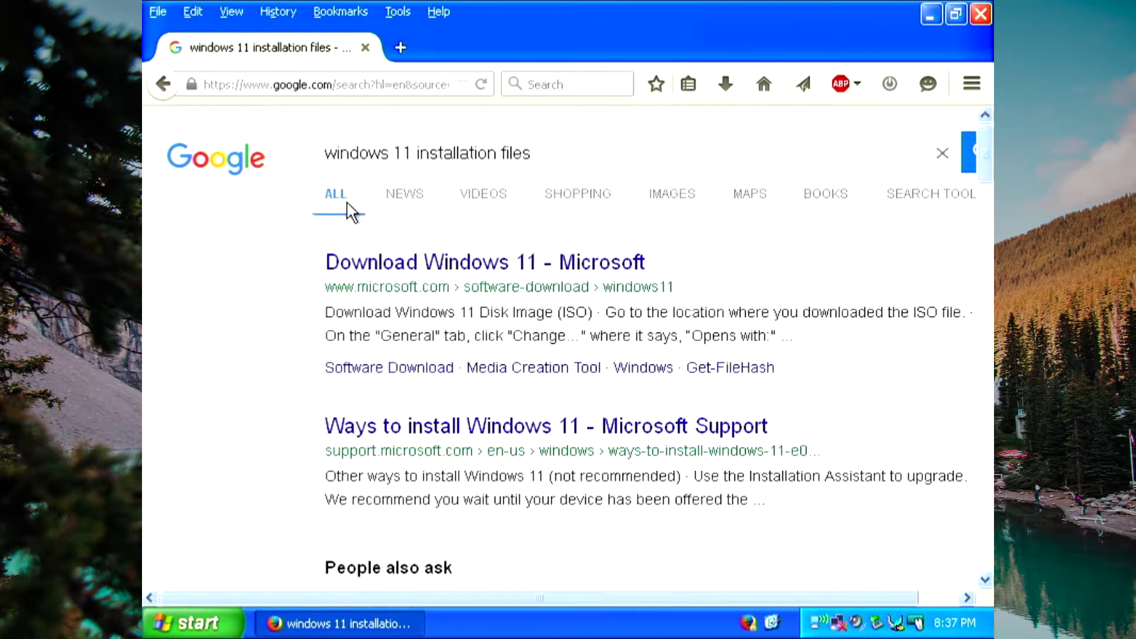
click(423, 264)
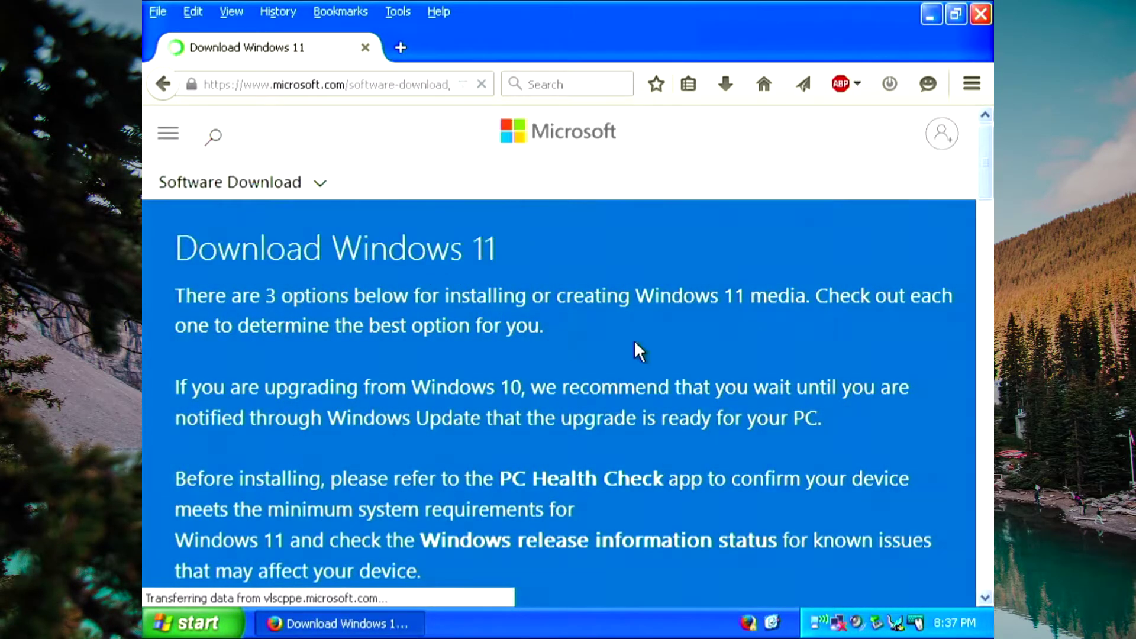
Step: Expand 'Before you begin' under Create Windows 11 Installation Media
scroll(663, 359, down, 5)
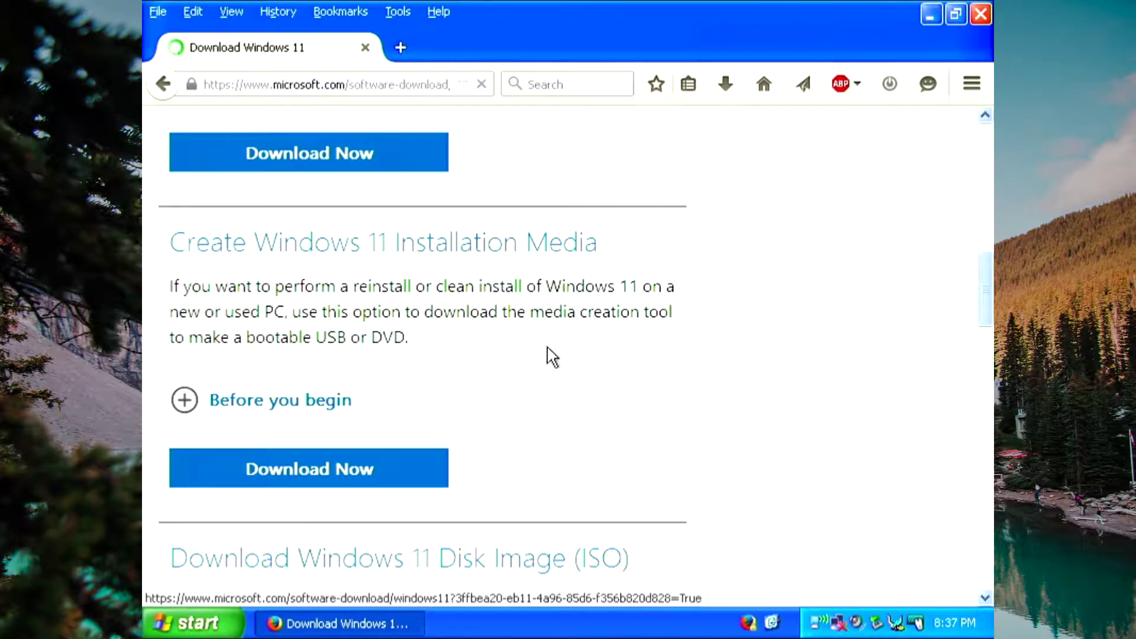
click(323, 486)
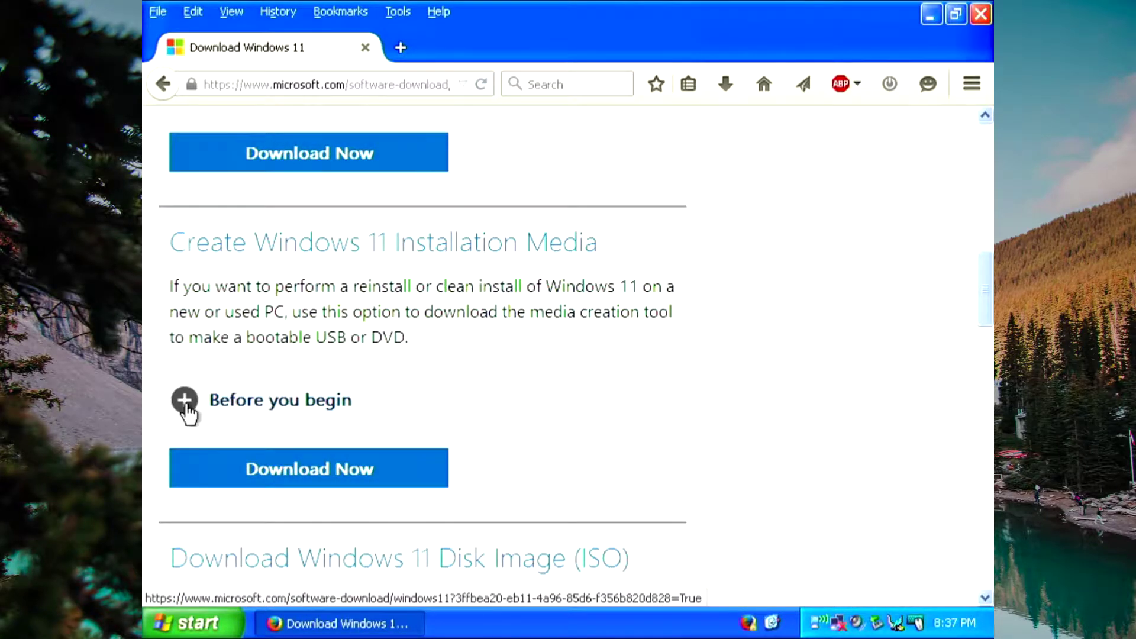
click(185, 404)
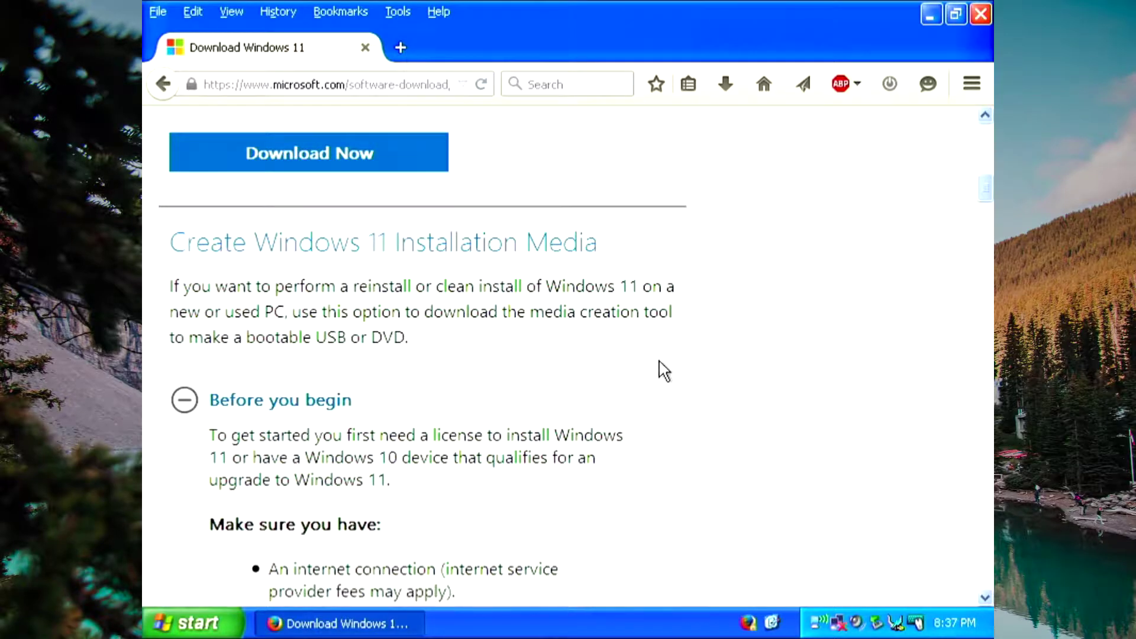
Step: Read through the requirements and start the MediaCreationToolW11.exe download
scroll(677, 373, down, 10)
scroll(683, 375, down, 4)
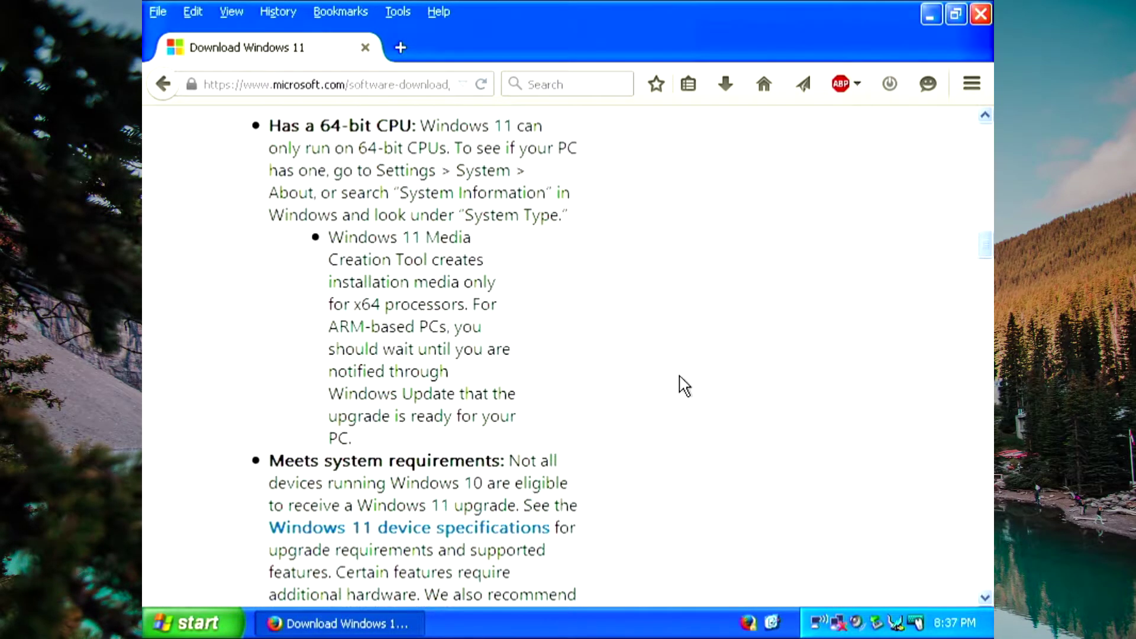
scroll(684, 378, up, 15)
scroll(684, 385, down, 4)
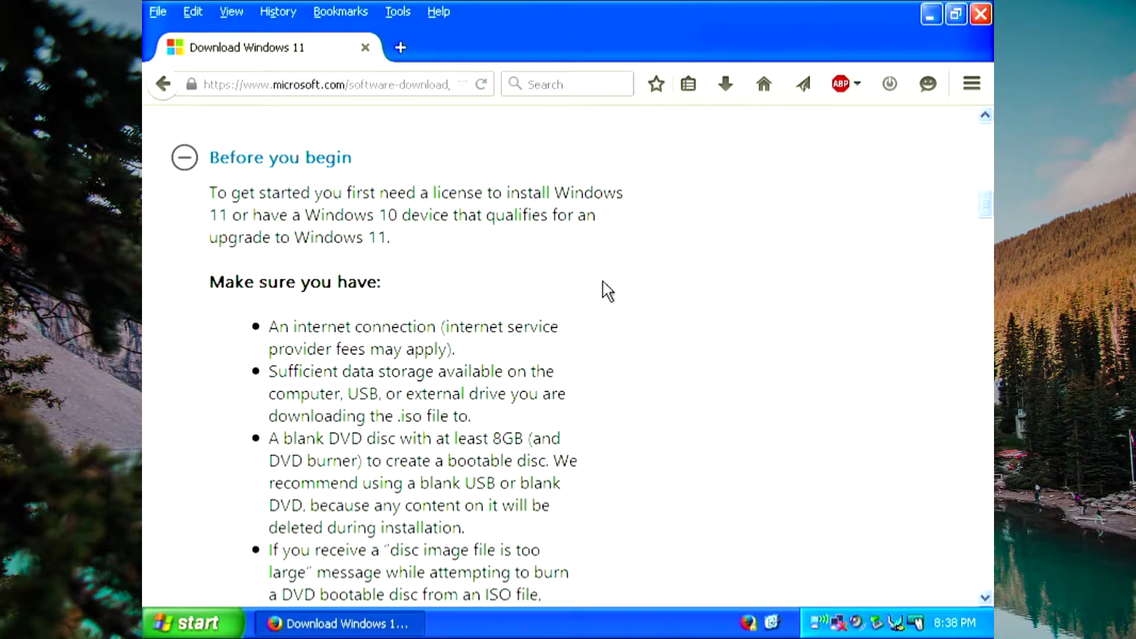
scroll(641, 403, down, 4)
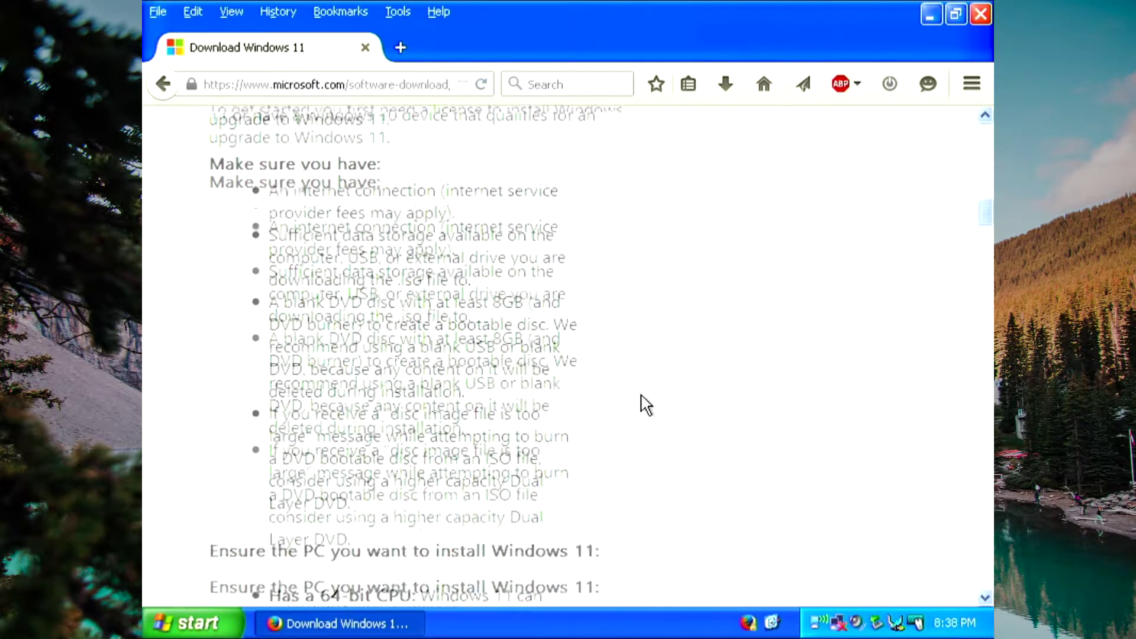
scroll(608, 406, up, 2)
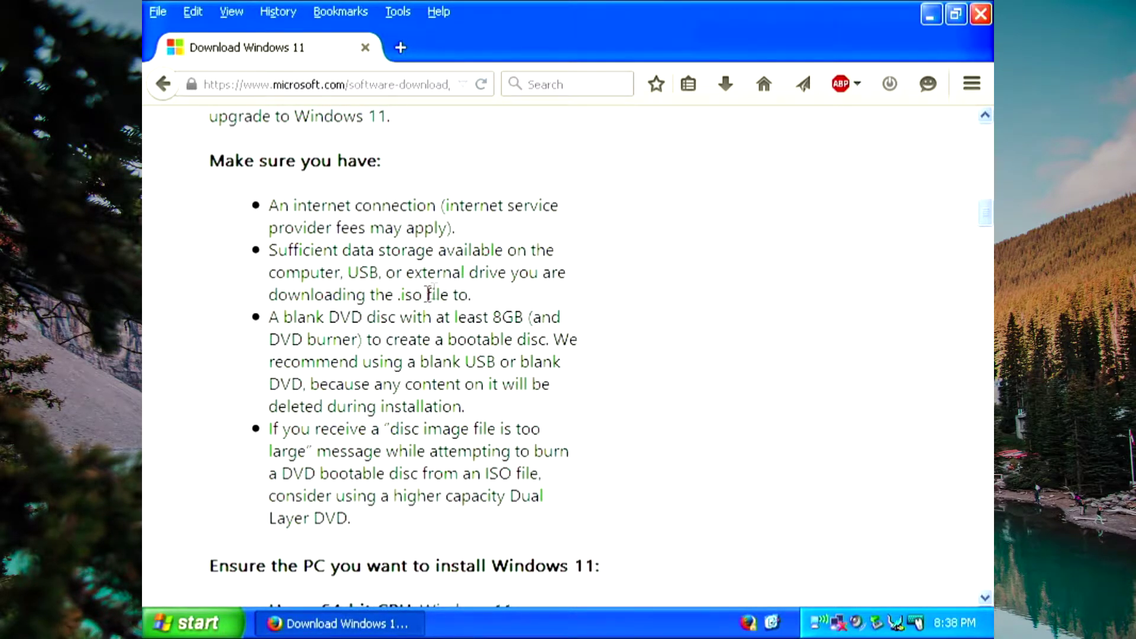
scroll(576, 374, down, 9)
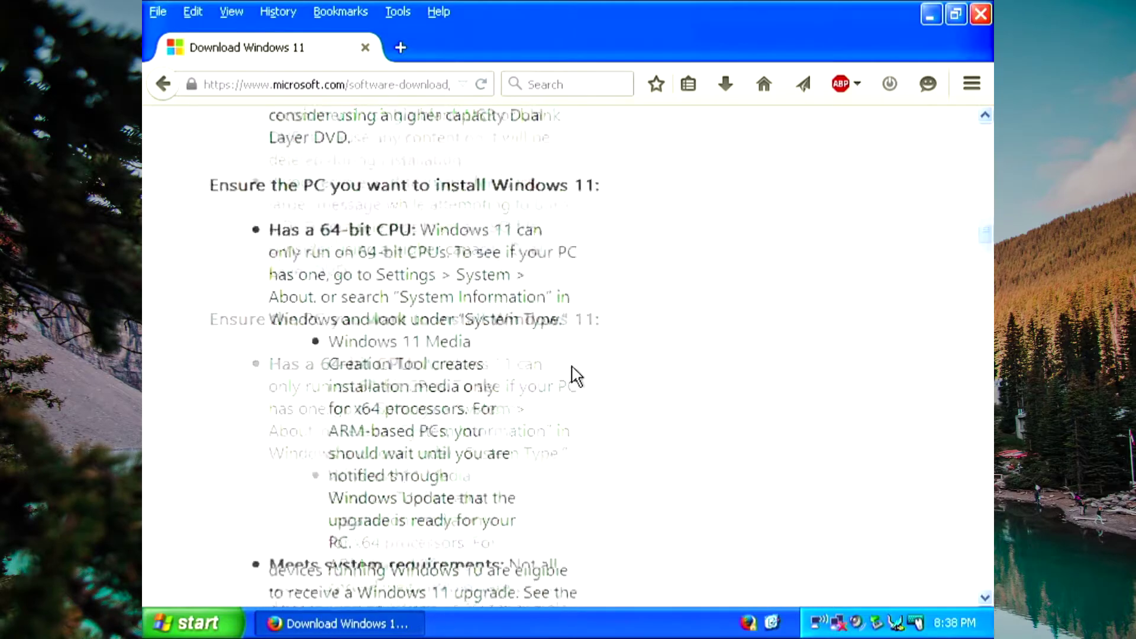
scroll(573, 376, down, 20)
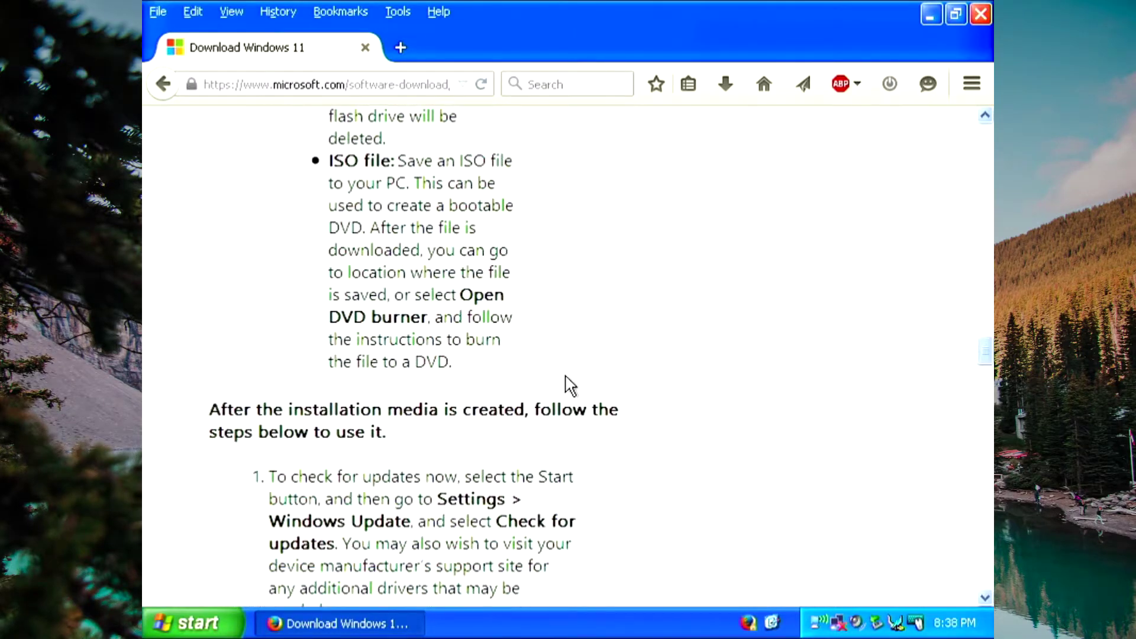
scroll(568, 387, down, 10)
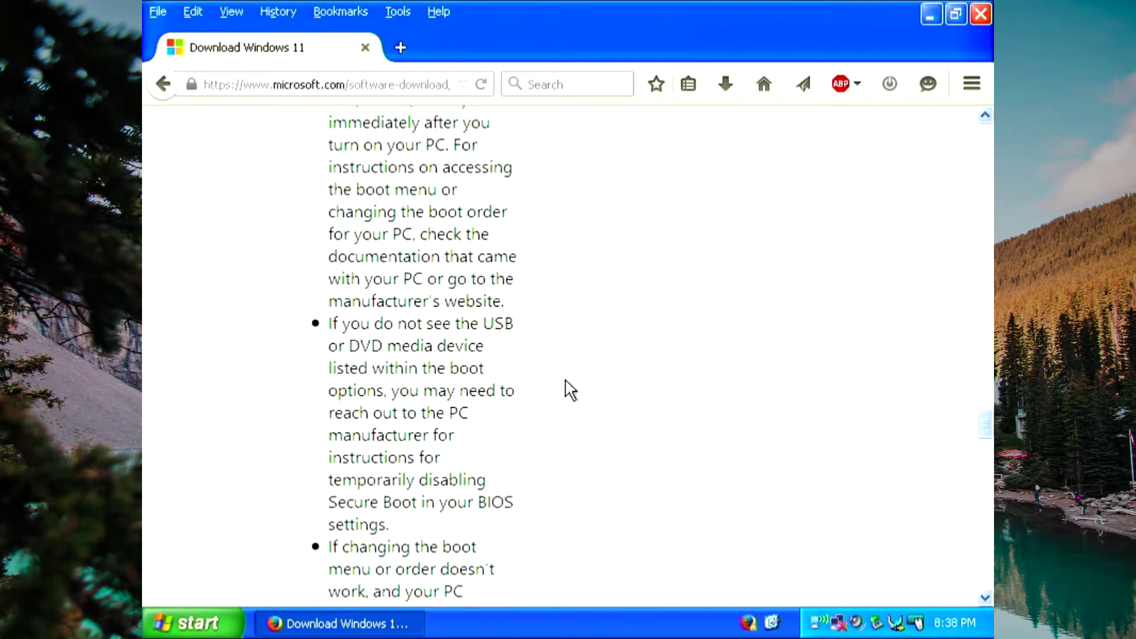
scroll(532, 408, down, 18)
scroll(473, 432, up, 5)
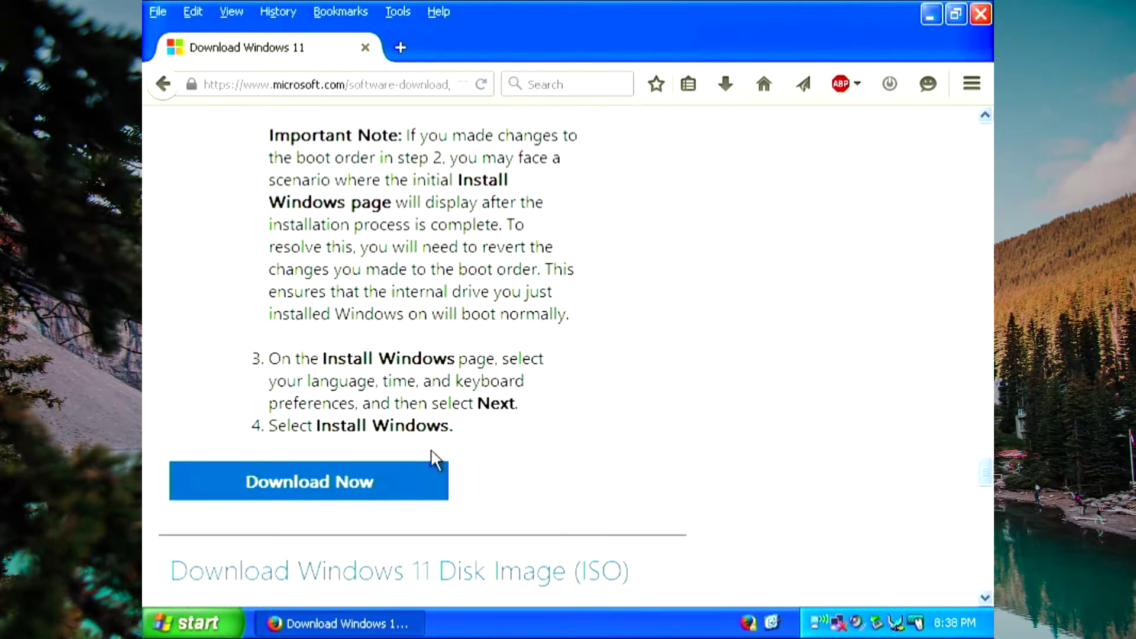
click(390, 482)
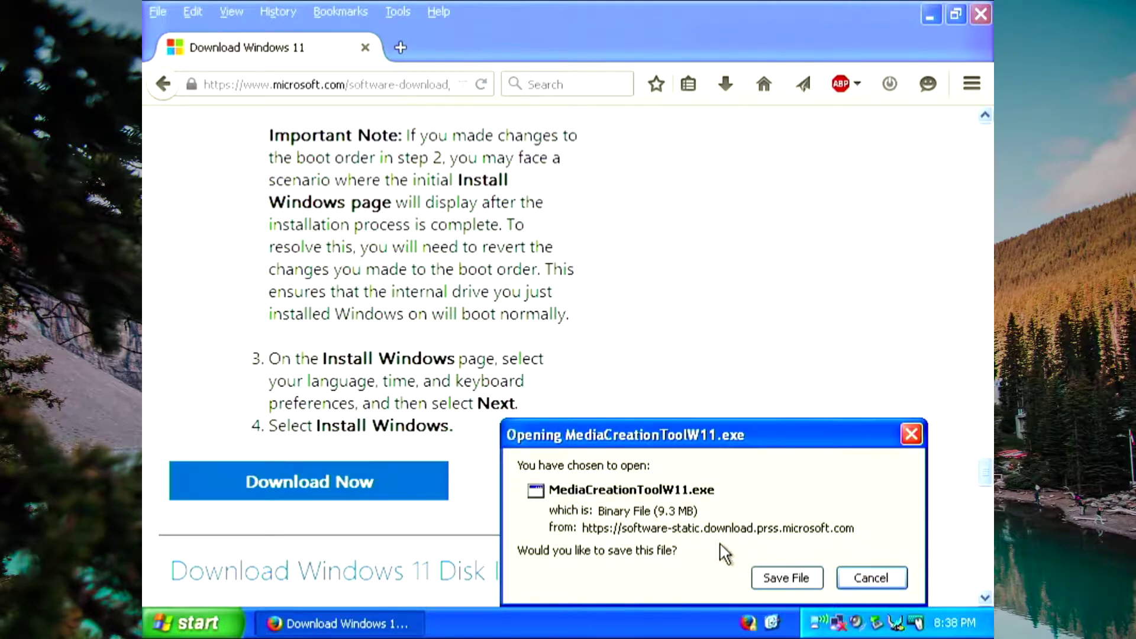
Step: Save MediaCreationToolW11.exe to the Desktop, try running it, and dismiss the invalid Win32 application error
scroll(828, 586, down, 3)
click(789, 580)
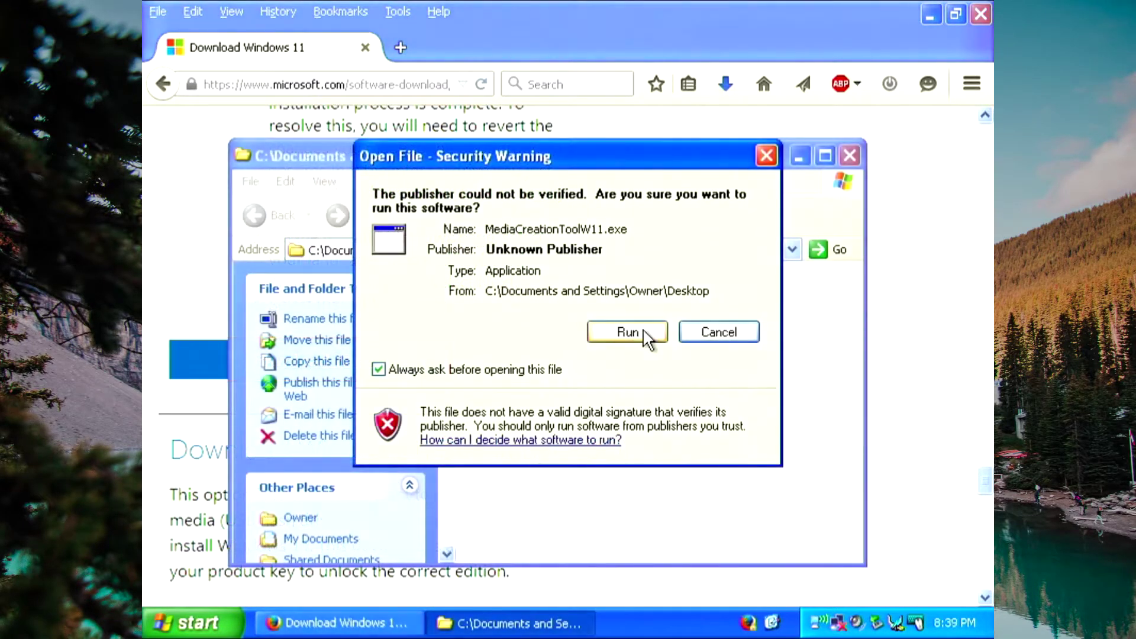
click(643, 328)
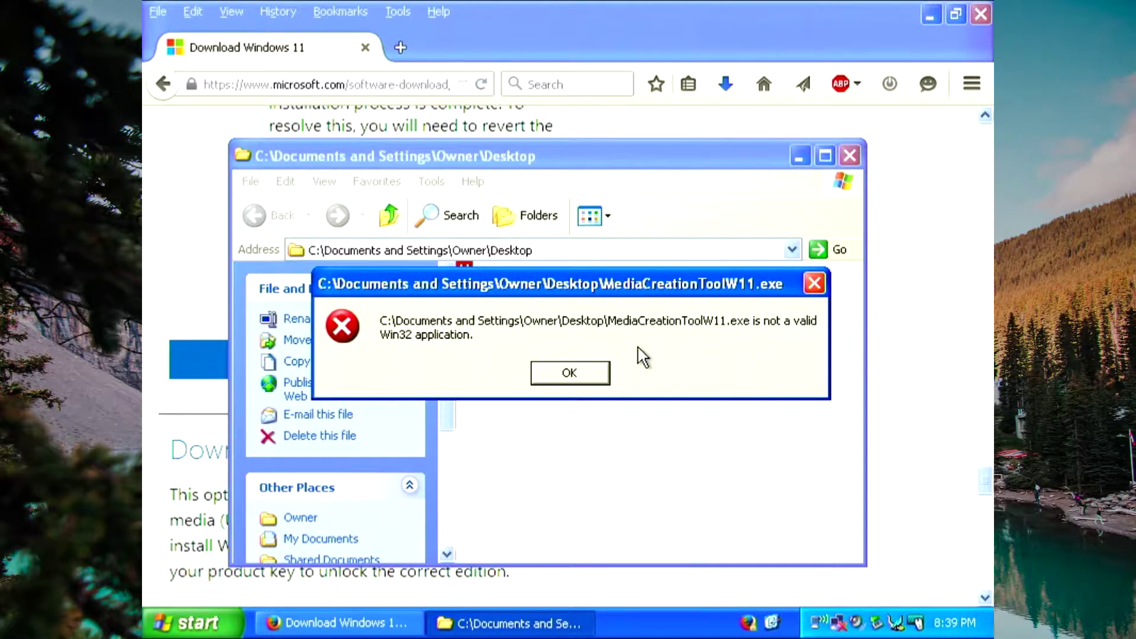
click(583, 374)
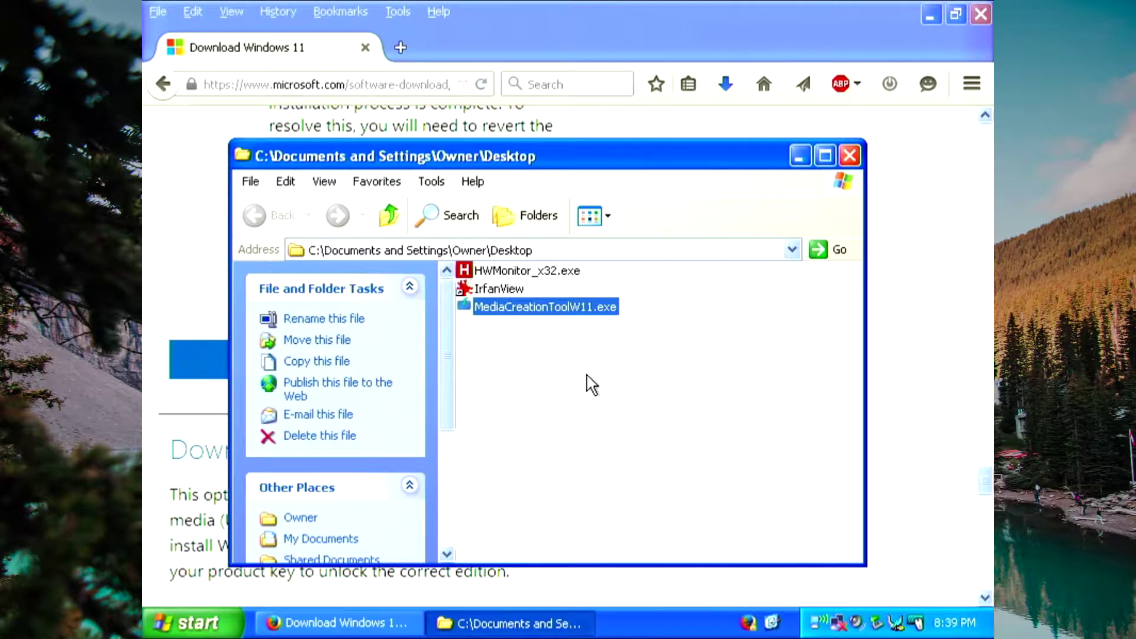
drag(485, 171, 586, 181)
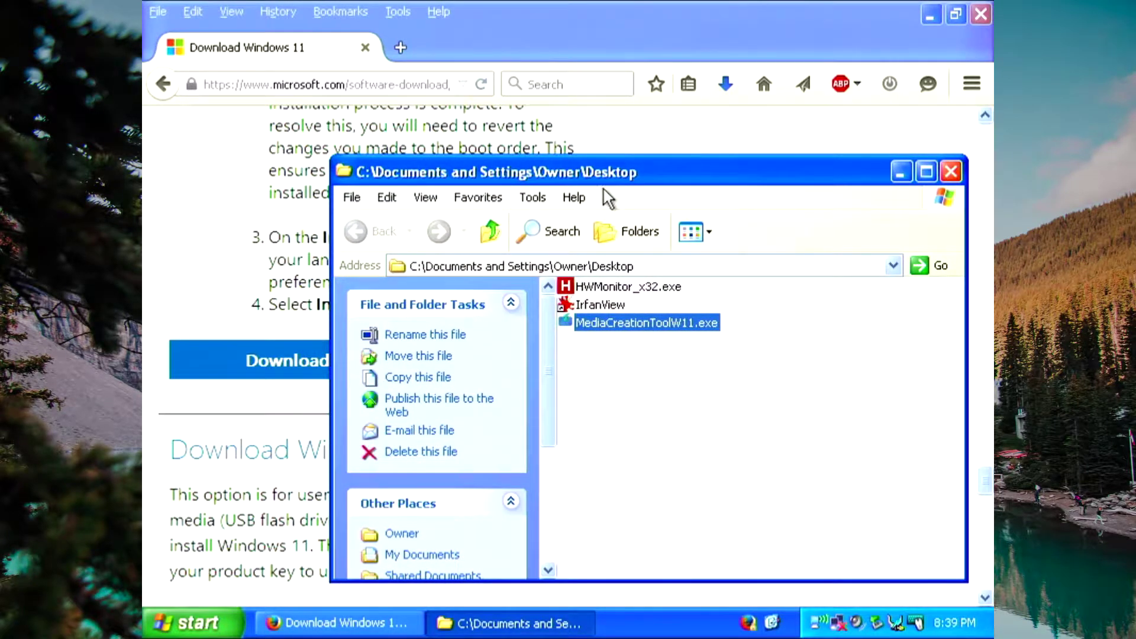
click(578, 129)
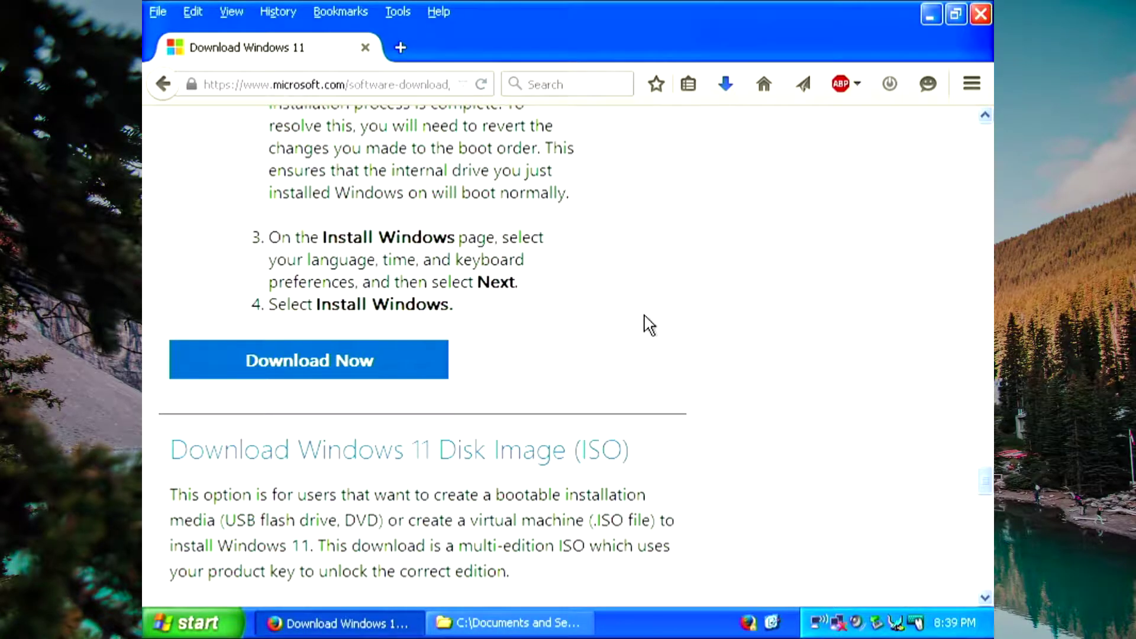
Step: Download the 64-bit Windows 11 multi-edition ISO, Win11_English_x64v1.iso (5.2 GB)
scroll(648, 325, down, 4)
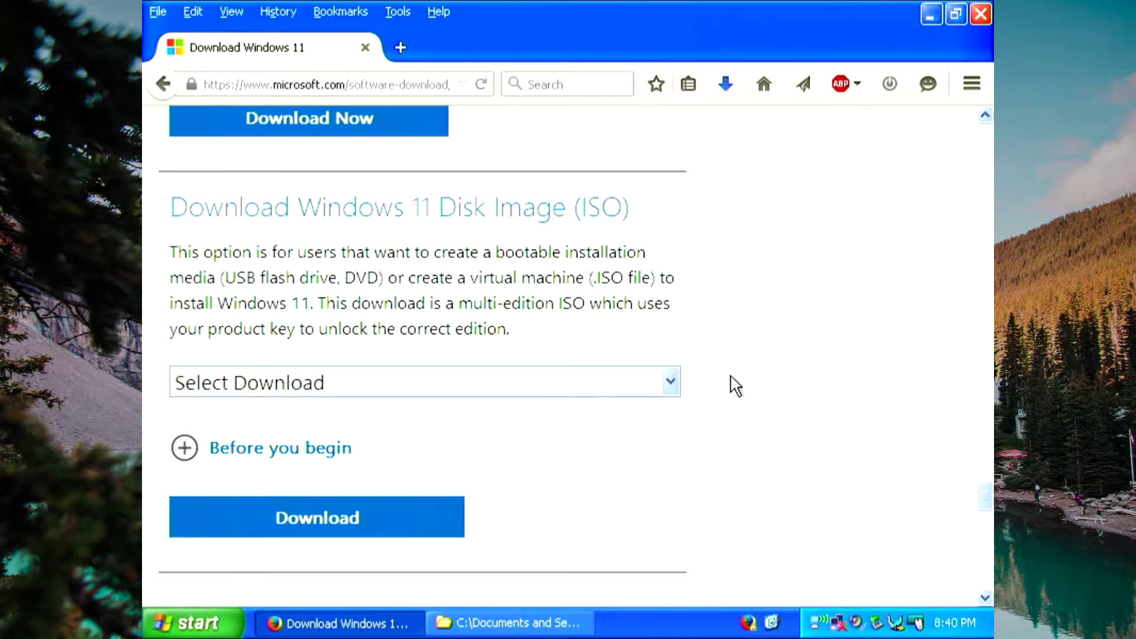
scroll(731, 385, up, 4)
scroll(731, 385, down, 4)
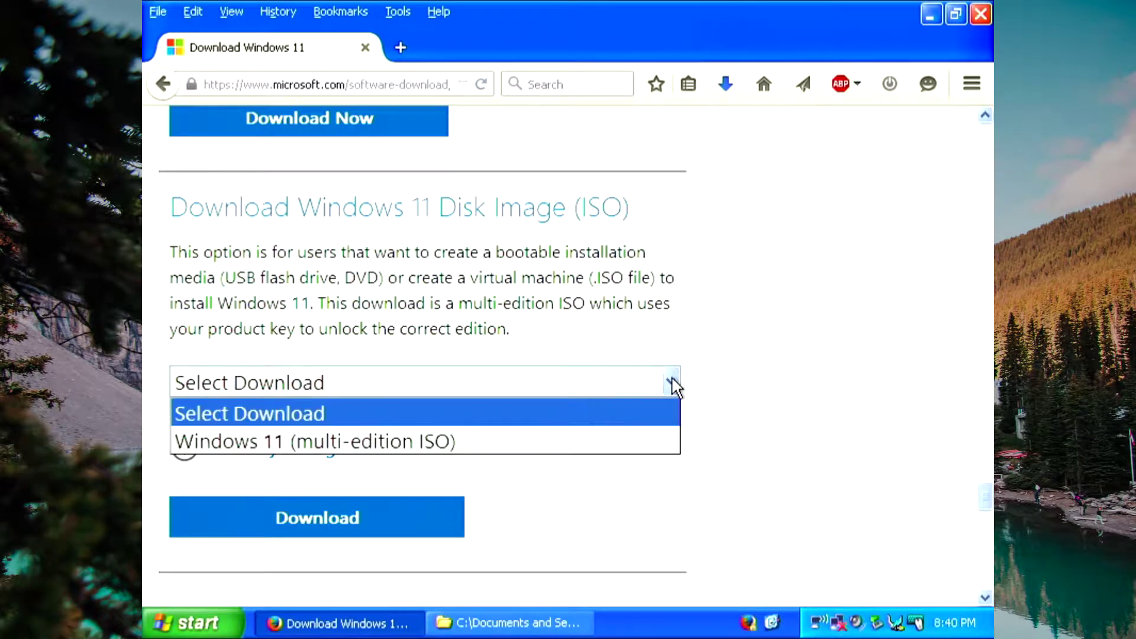
click(449, 447)
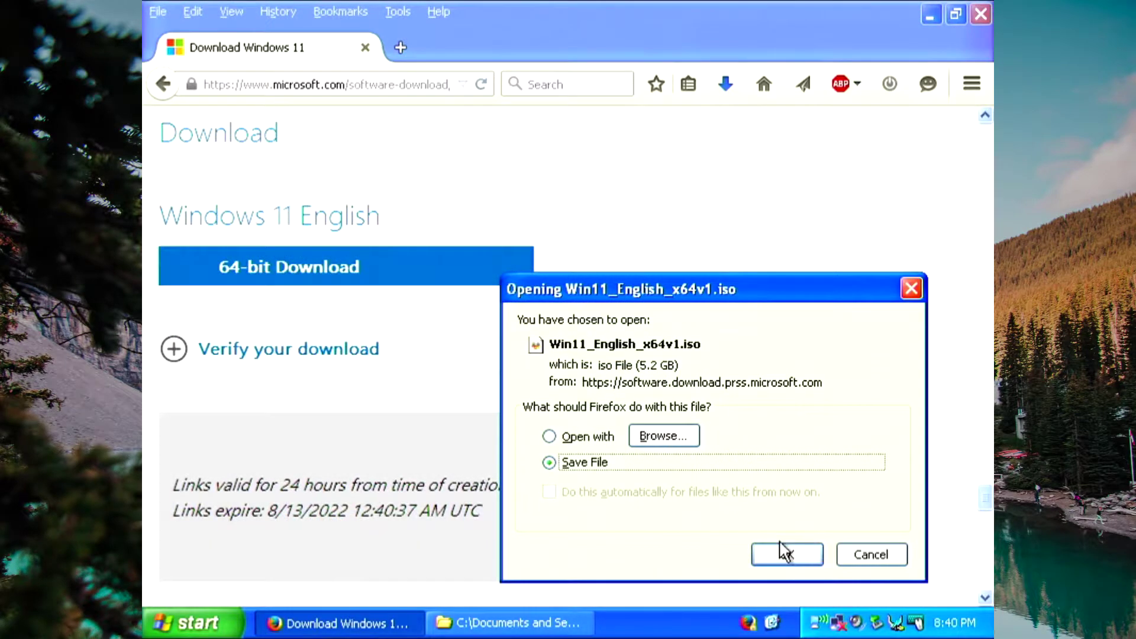
click(786, 552)
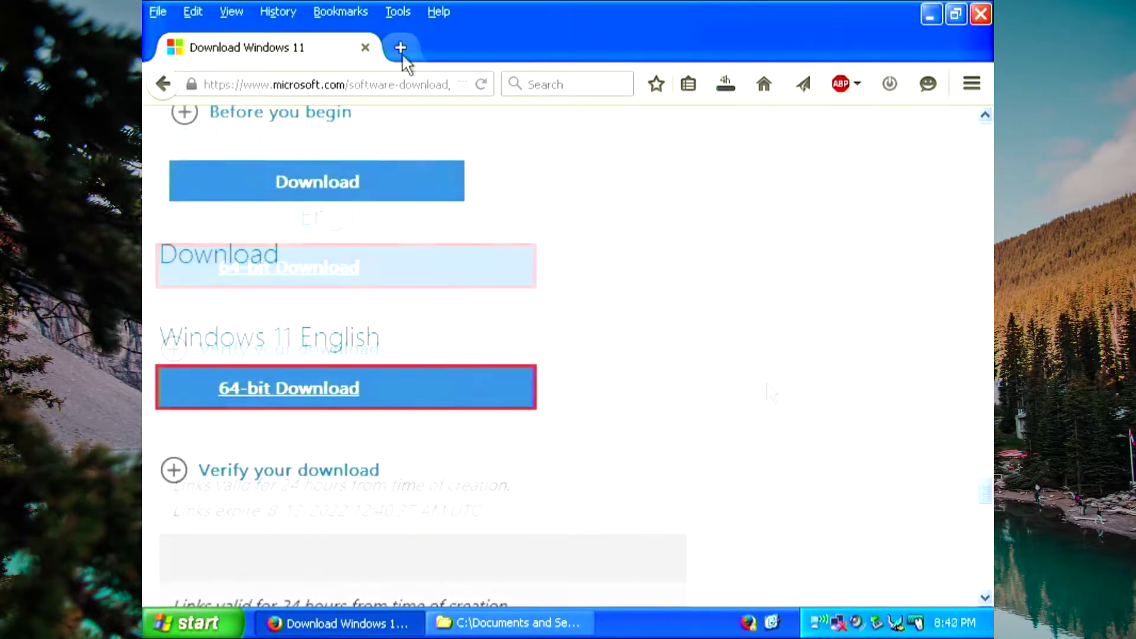
Step: Reach rufus.ie past the untrusted-connection warning and run the downloaded Rufus
click(400, 50)
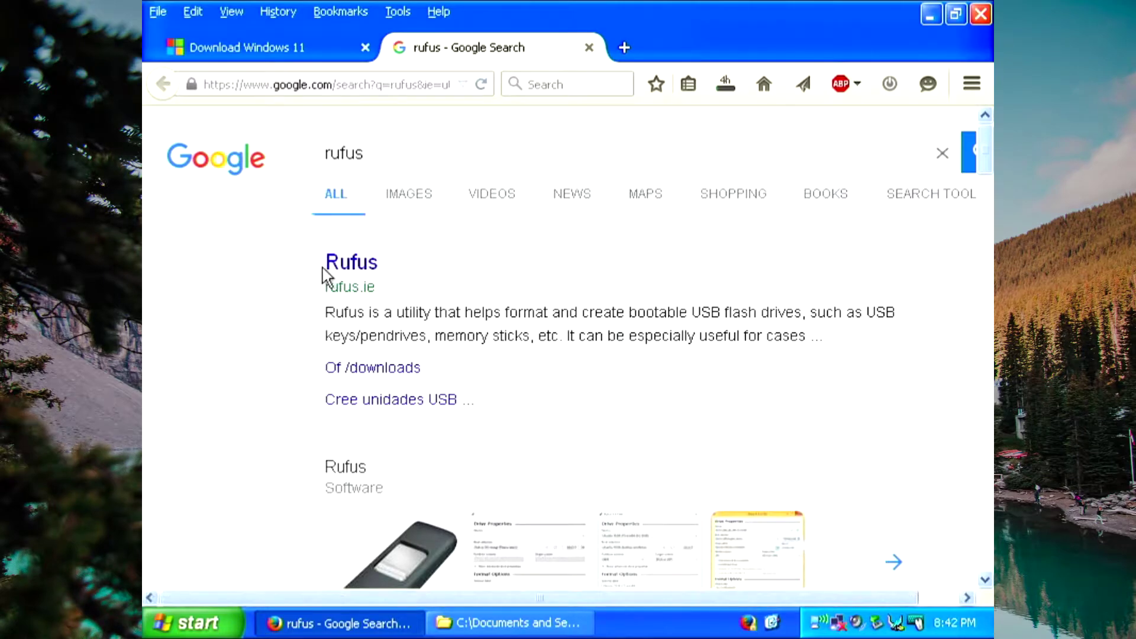
click(364, 275)
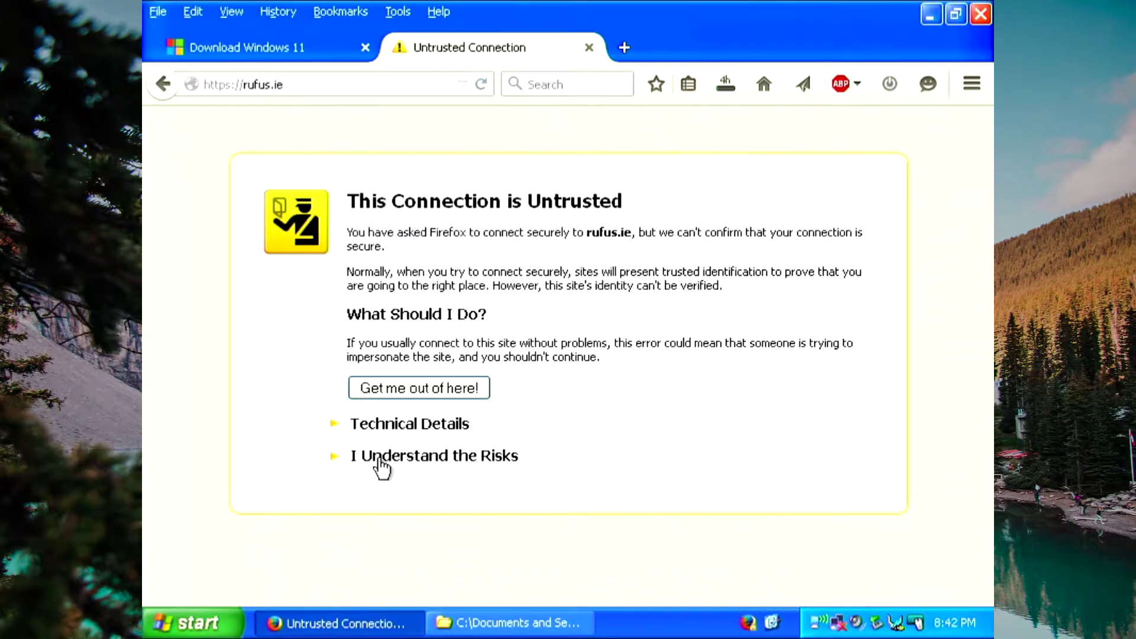
key(F5)
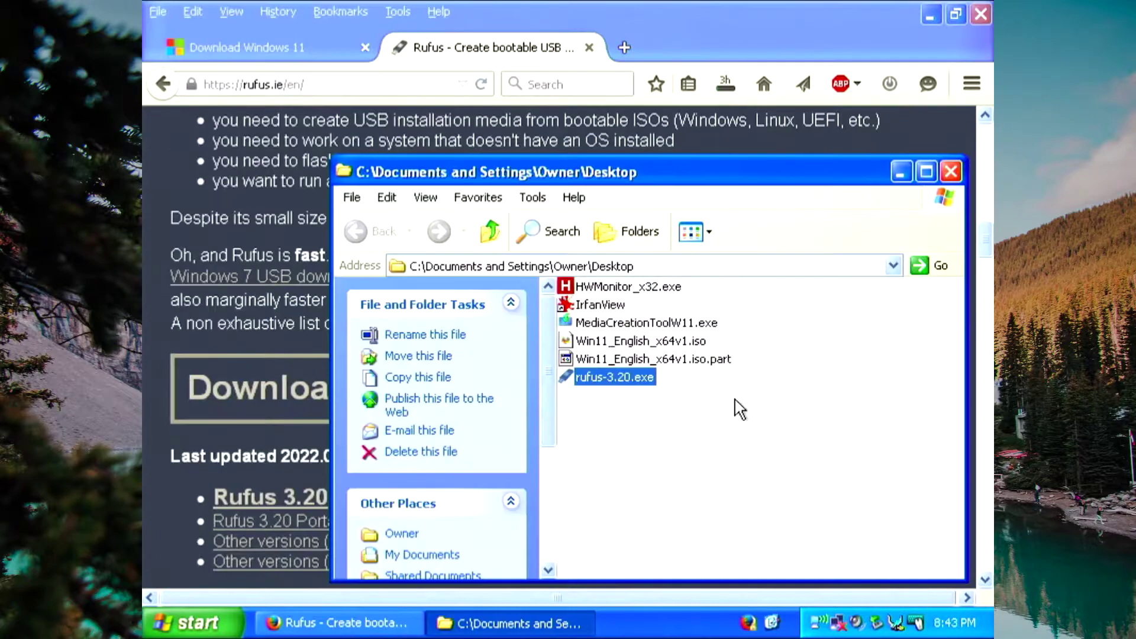
click(641, 330)
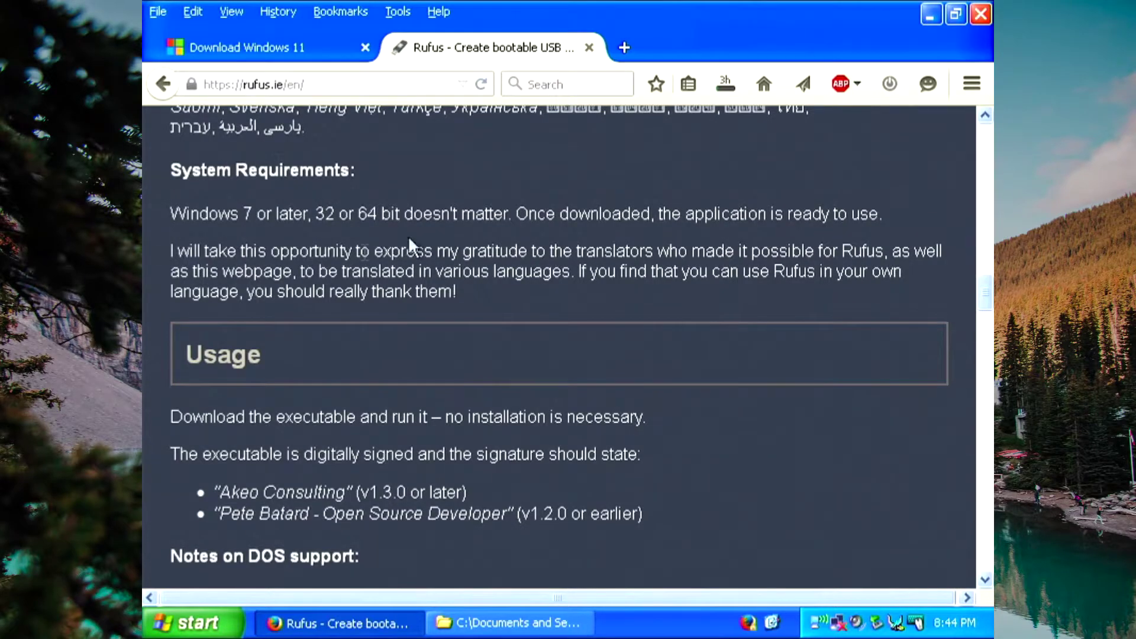
Step: Download MediaCreationToolW11 from Microsoft and run it as administrator
click(725, 83)
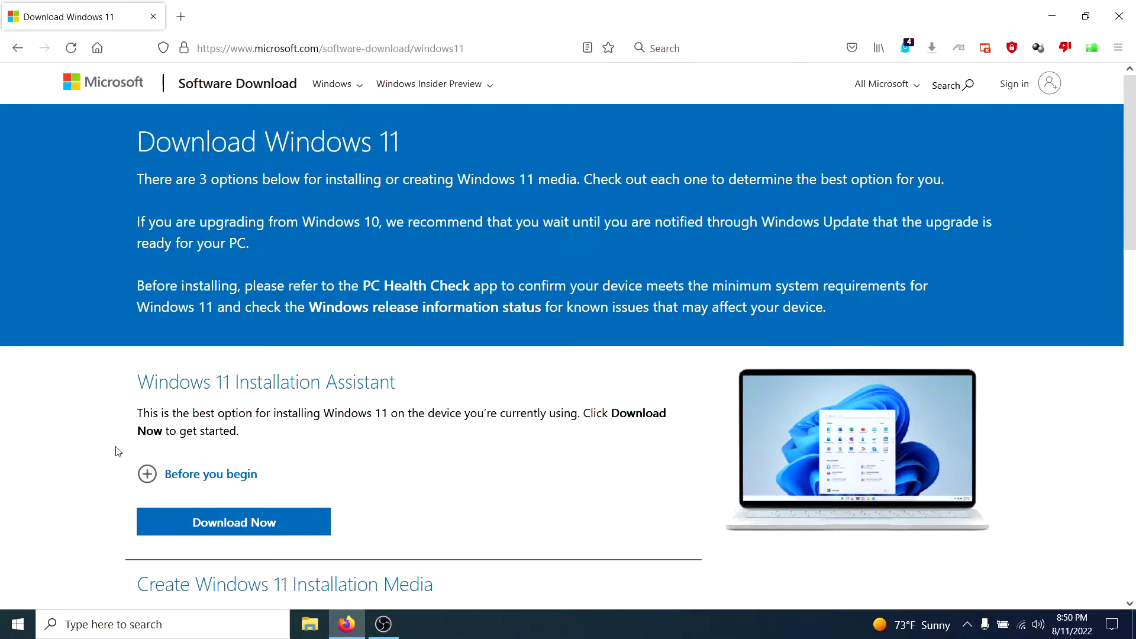
scroll(116, 451, down, 3)
scroll(115, 451, down, 2)
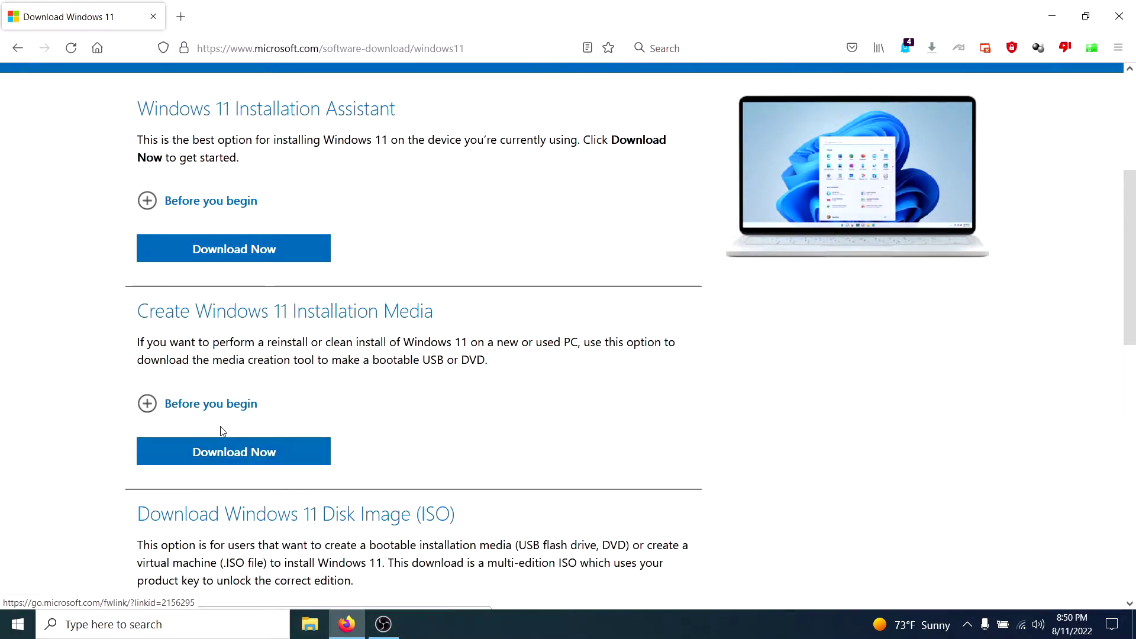
click(264, 452)
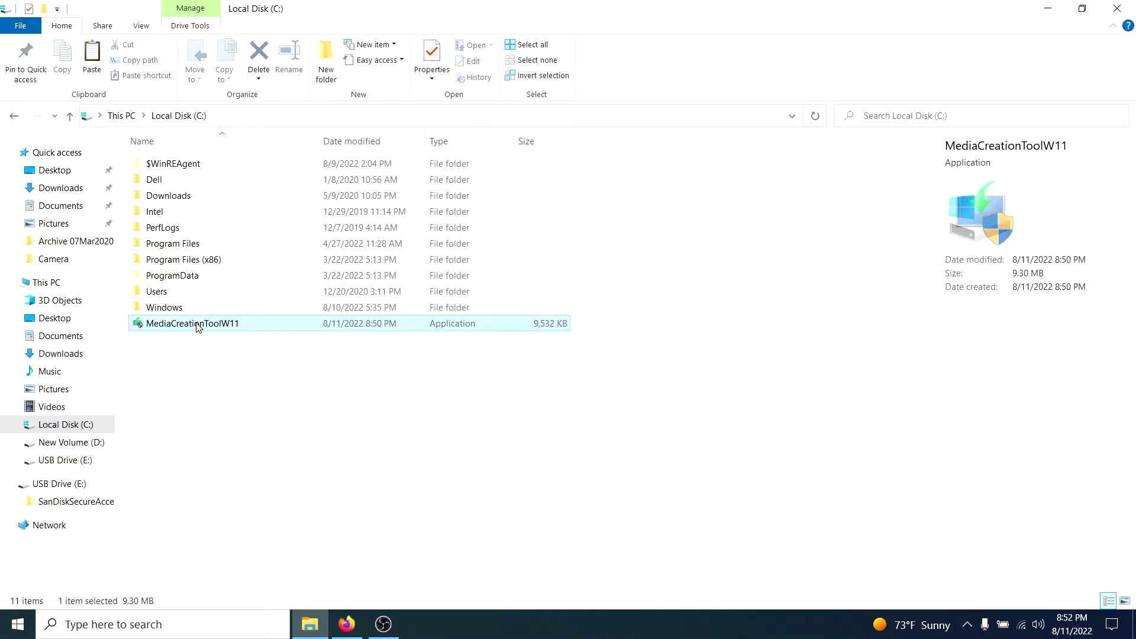
right_click(197, 327)
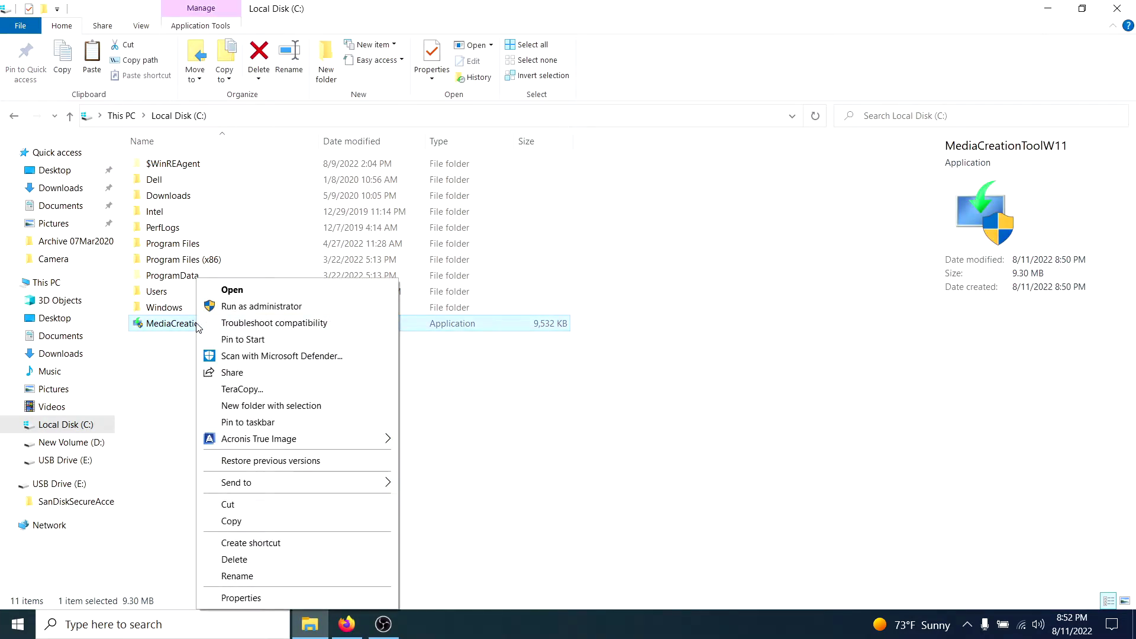
click(263, 308)
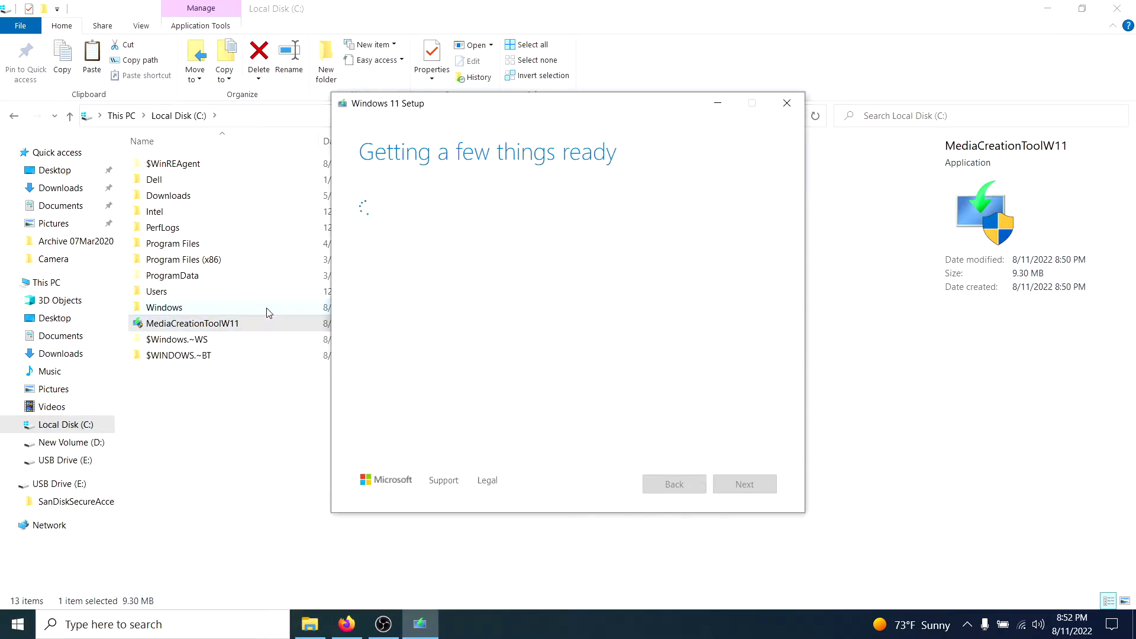
Step: Accept the license, untick the recommended options, and keep English with Windows 11
click(419, 625)
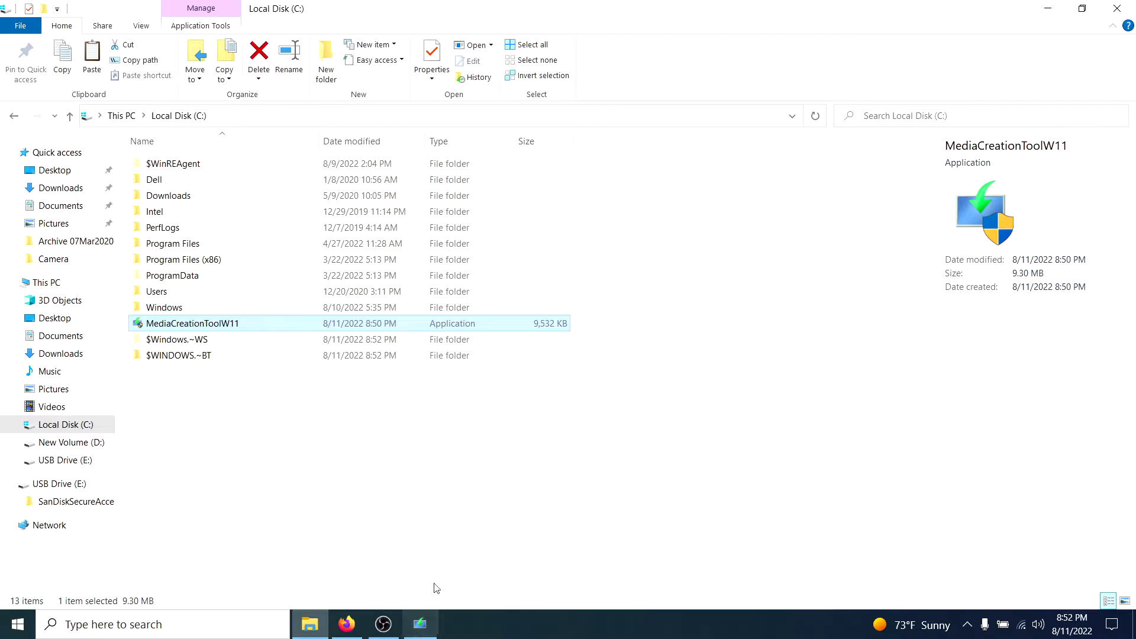
click(423, 624)
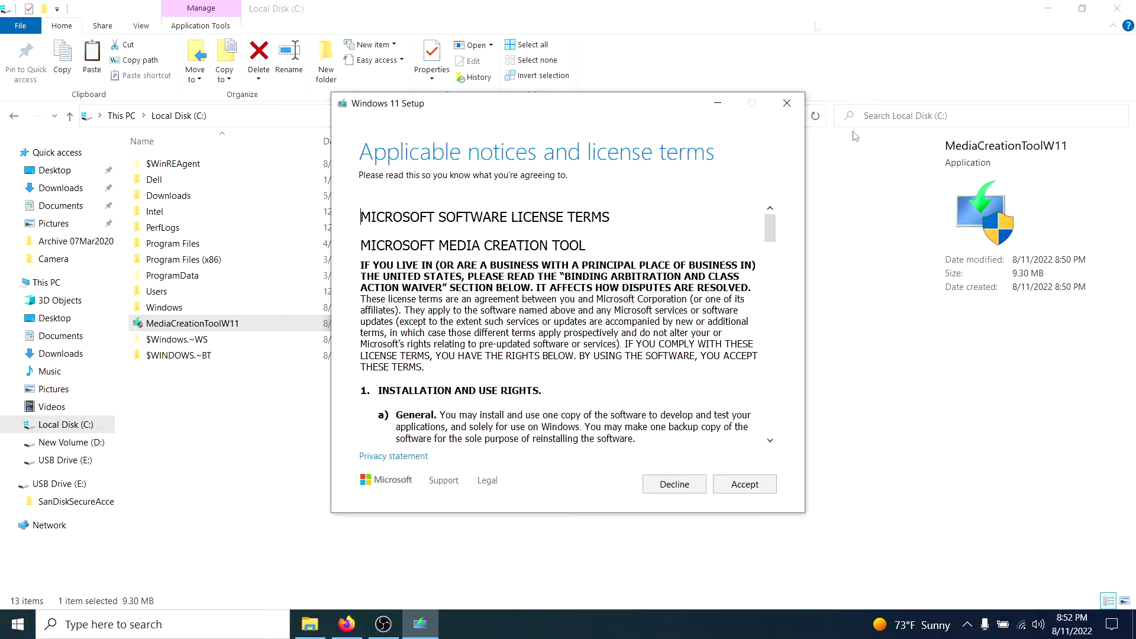
click(750, 485)
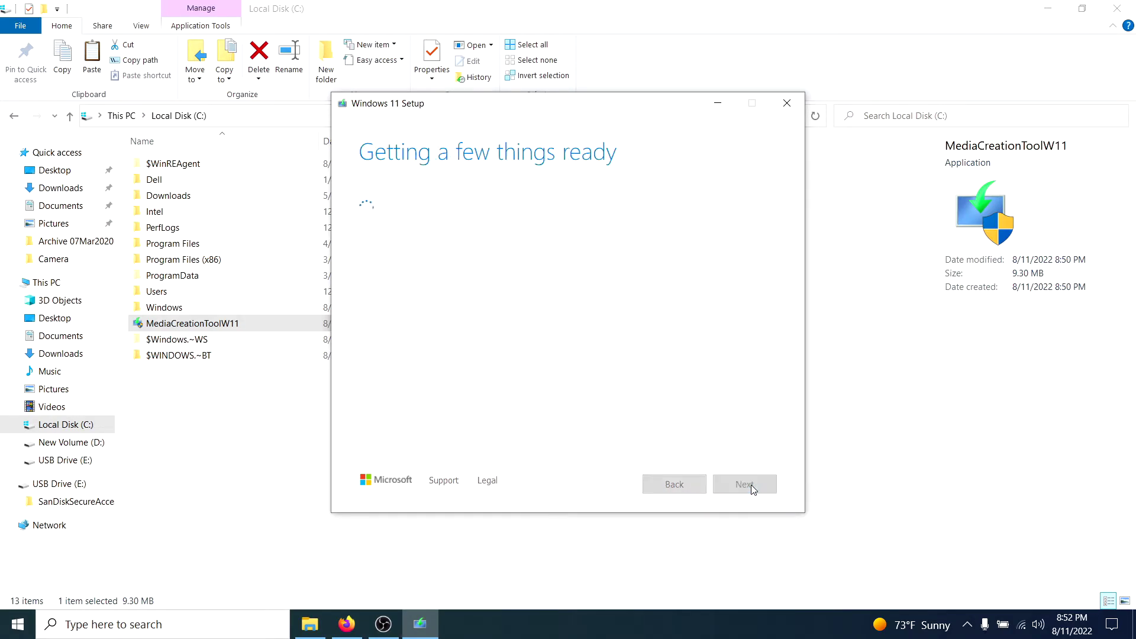
click(363, 311)
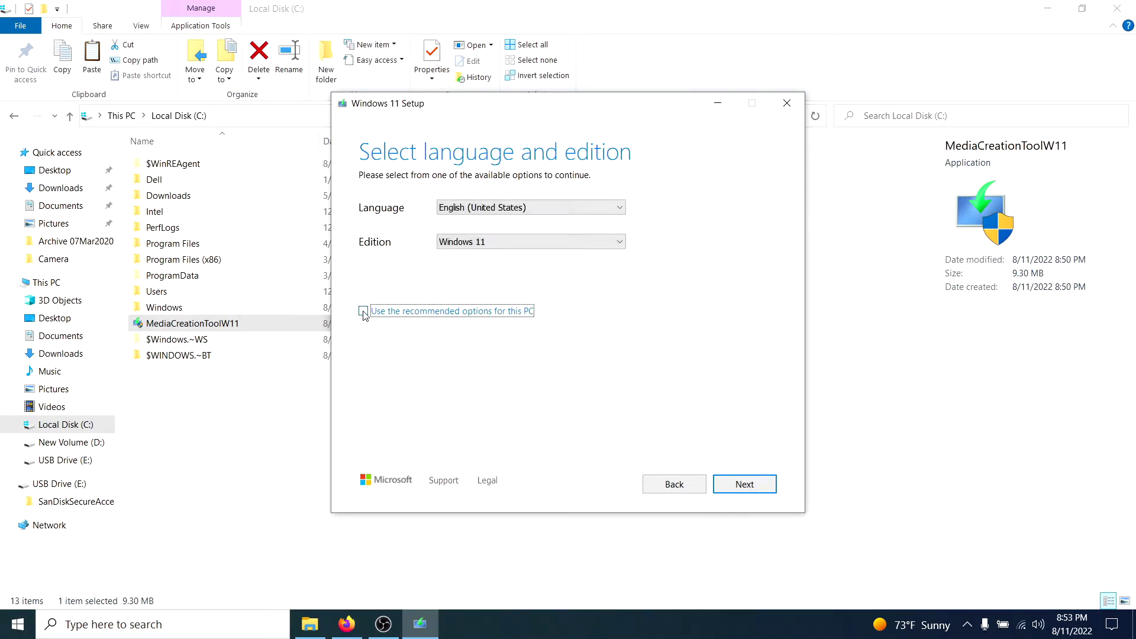
click(619, 242)
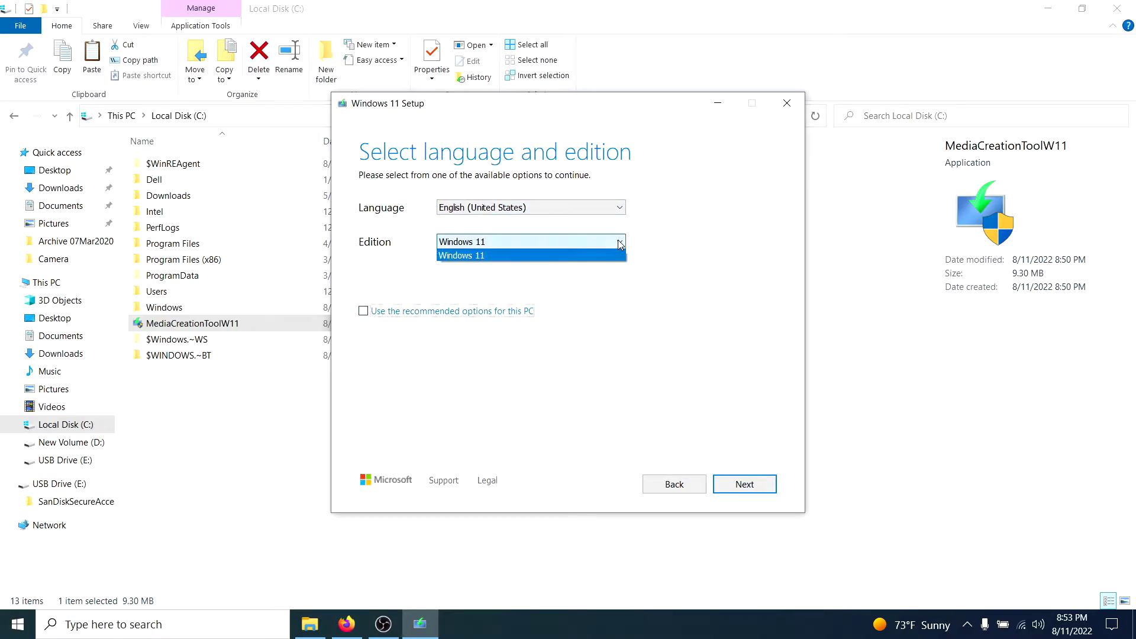
click(585, 255)
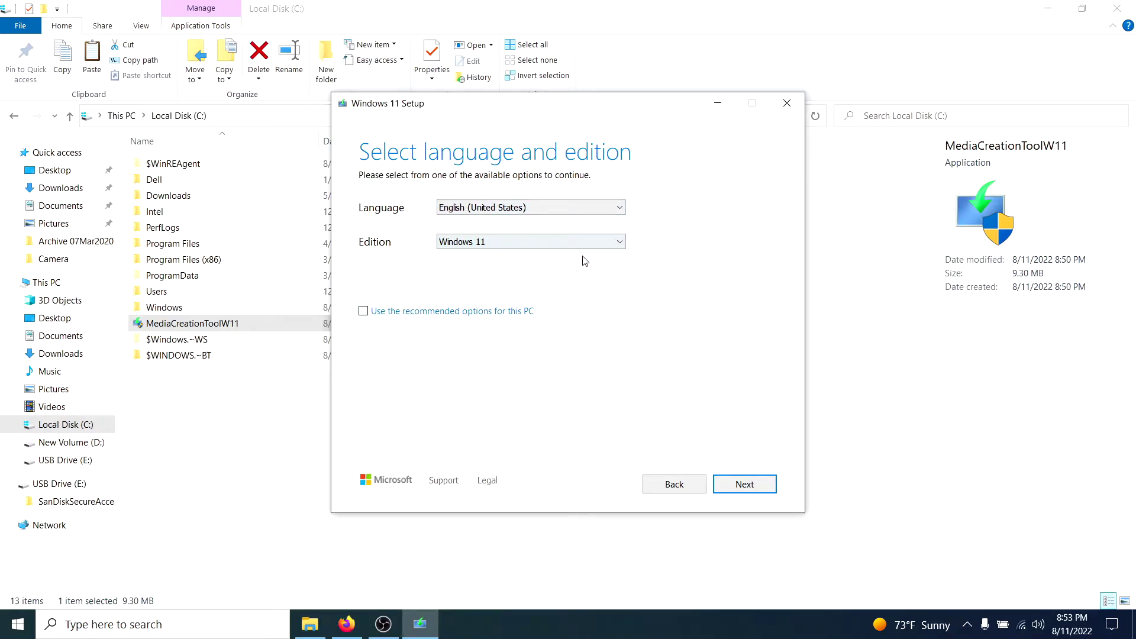
Step: Choose USB flash drive, select drive E: (No Label), and start downloading Windows 11
click(757, 491)
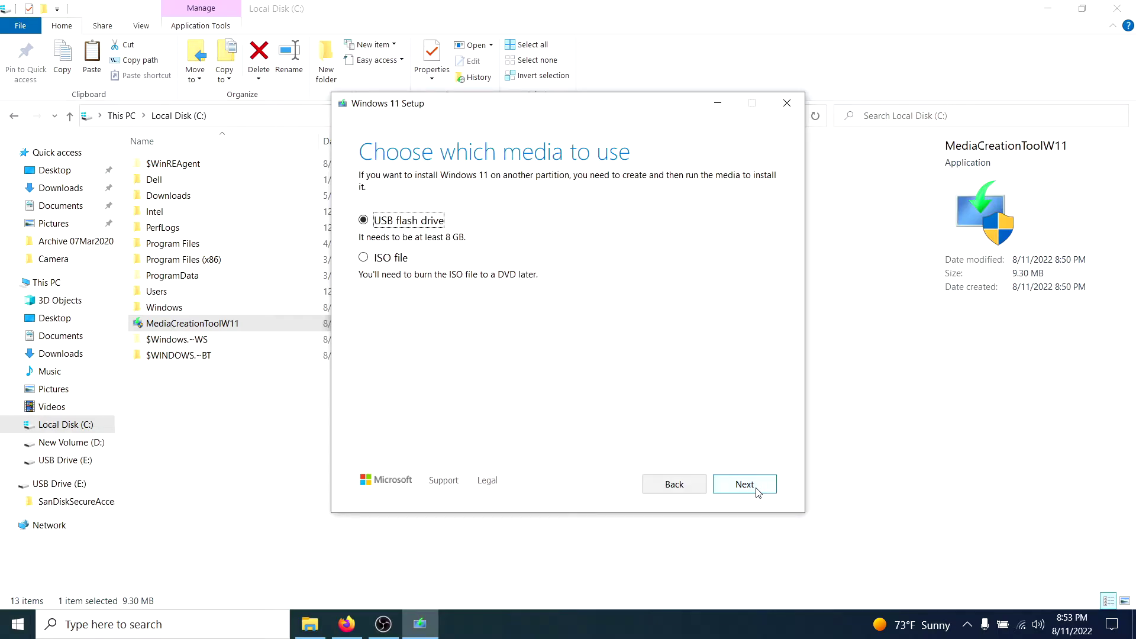
click(758, 491)
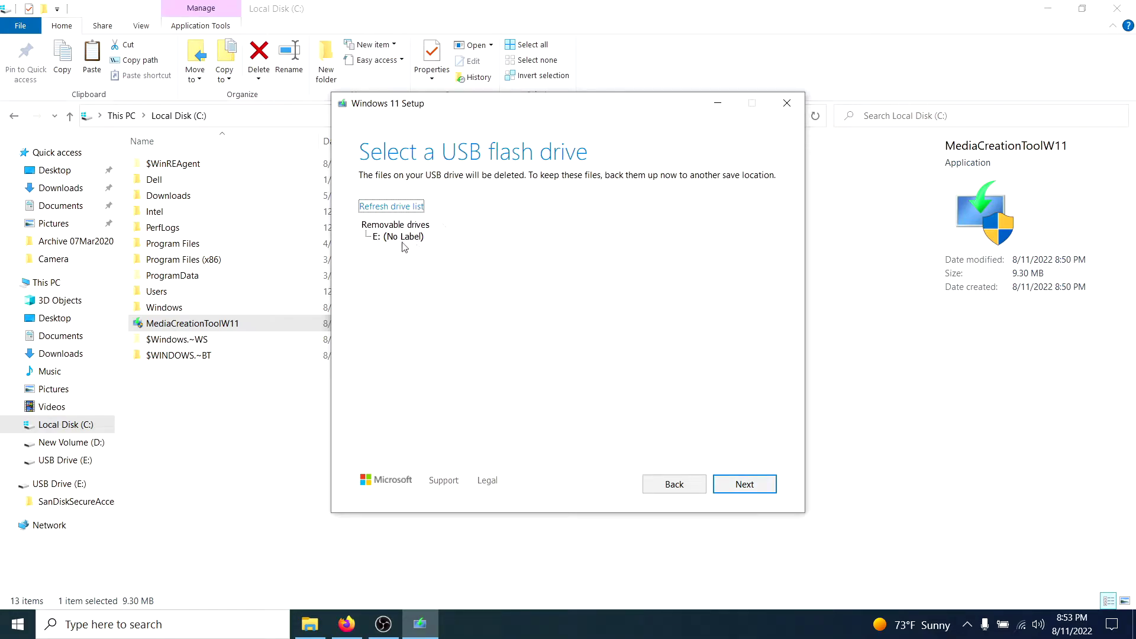
click(402, 239)
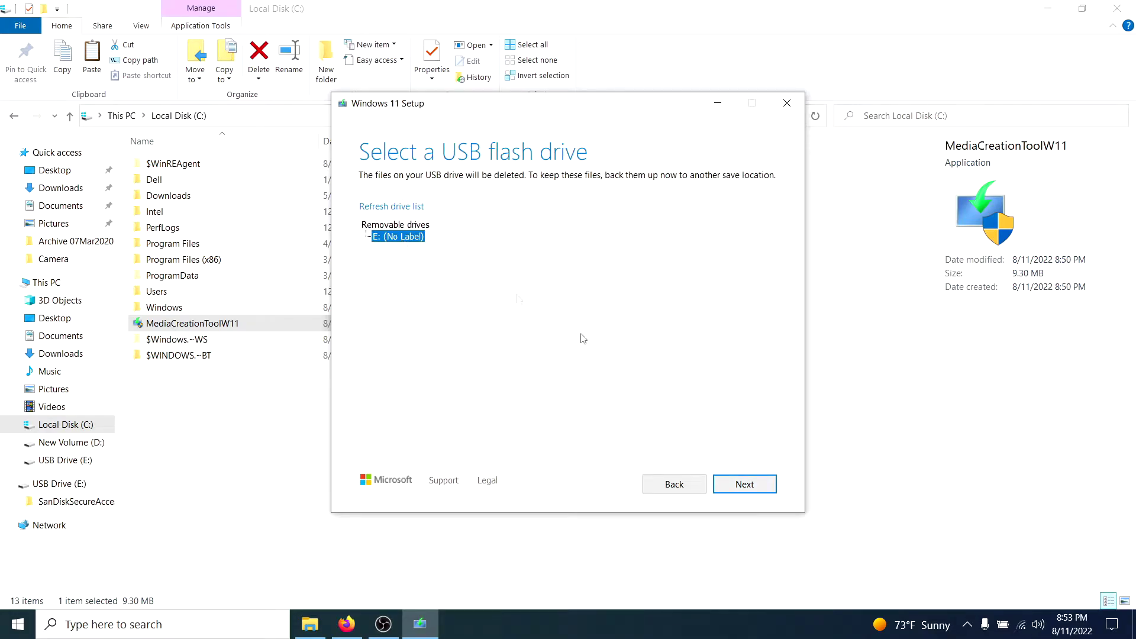
click(745, 485)
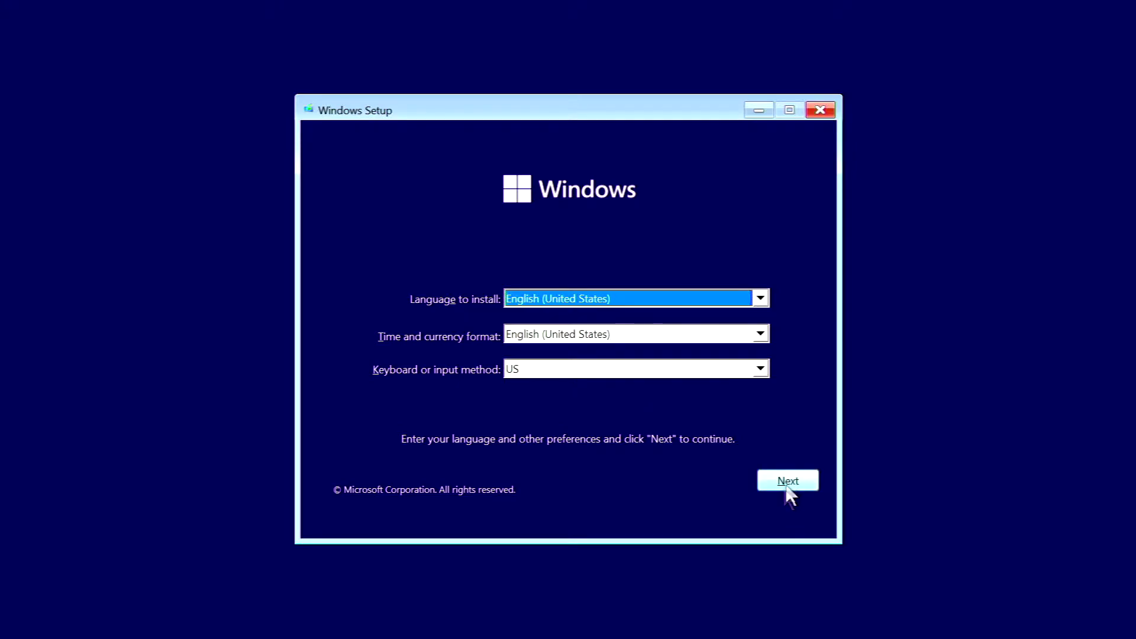
Step: Keep default language, choose Install now without a product key, pick Windows 11 Pro, accept the license
click(787, 488)
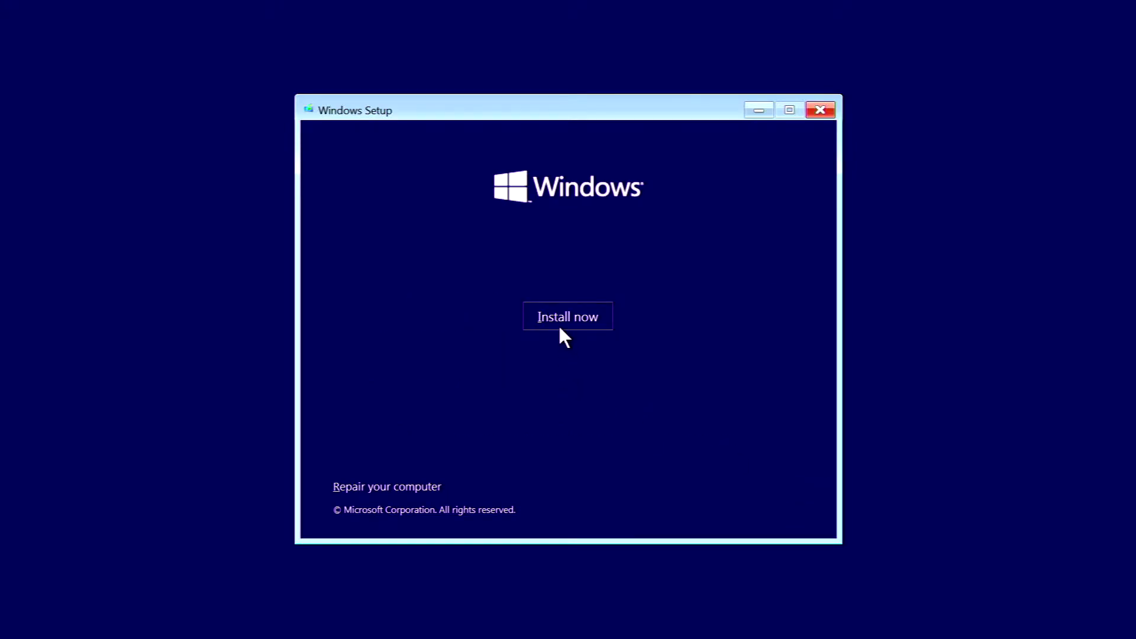
click(567, 314)
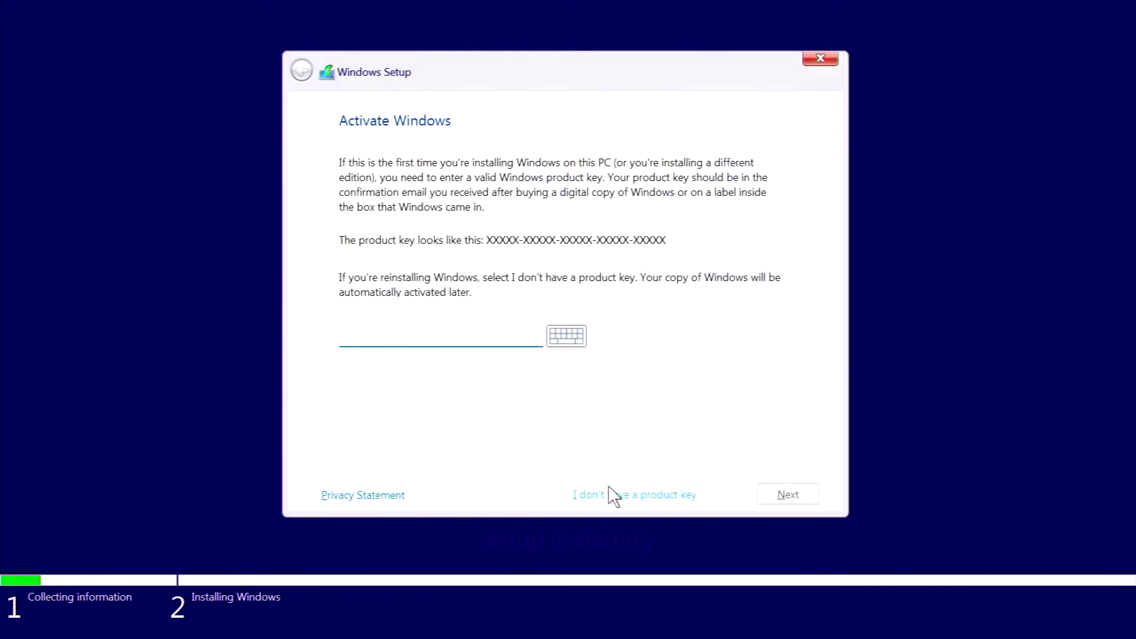
click(613, 494)
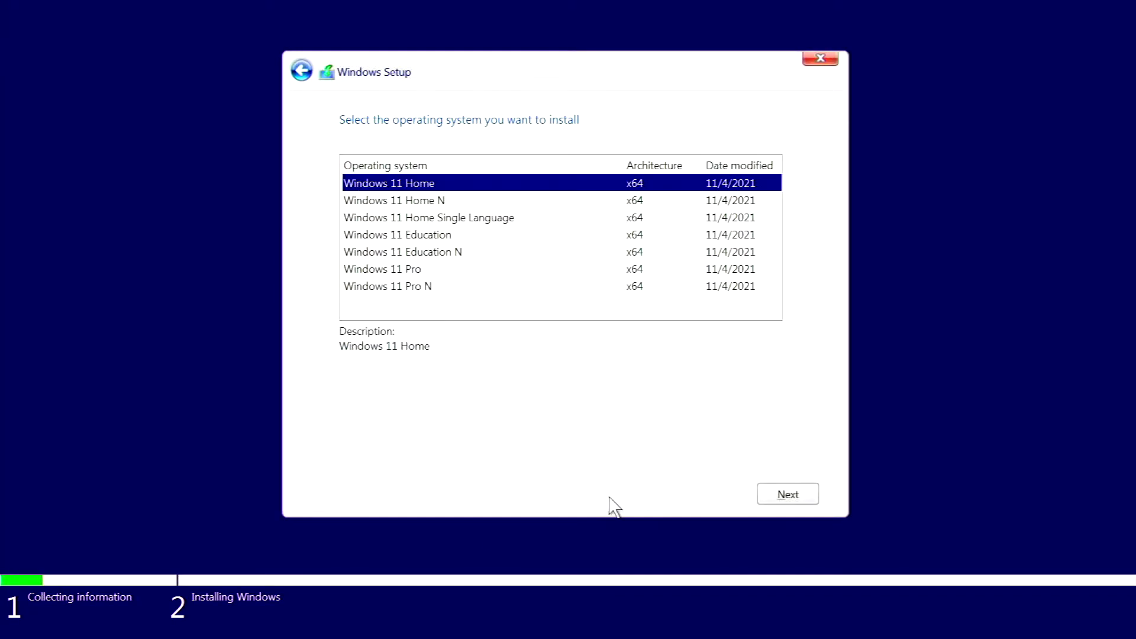
click(396, 273)
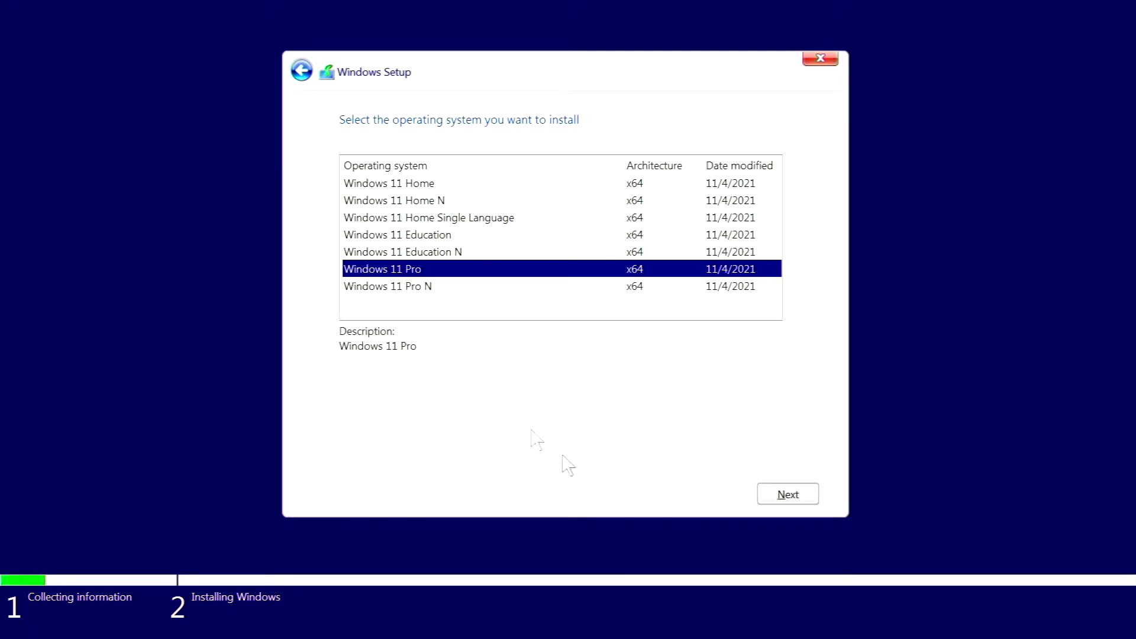
click(806, 501)
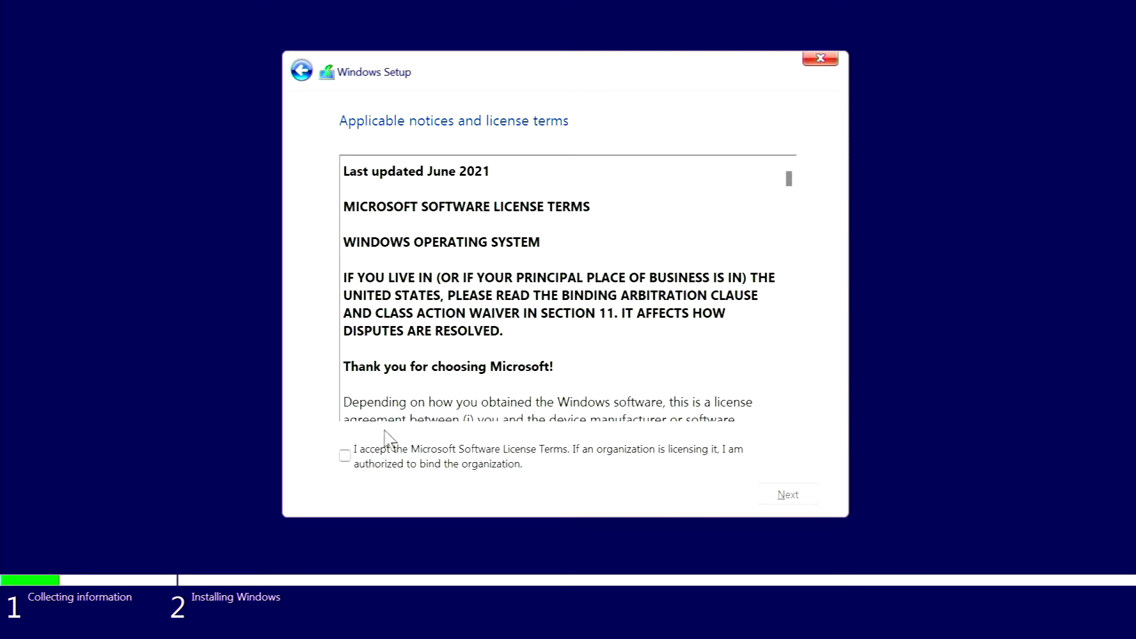
click(345, 455)
click(797, 497)
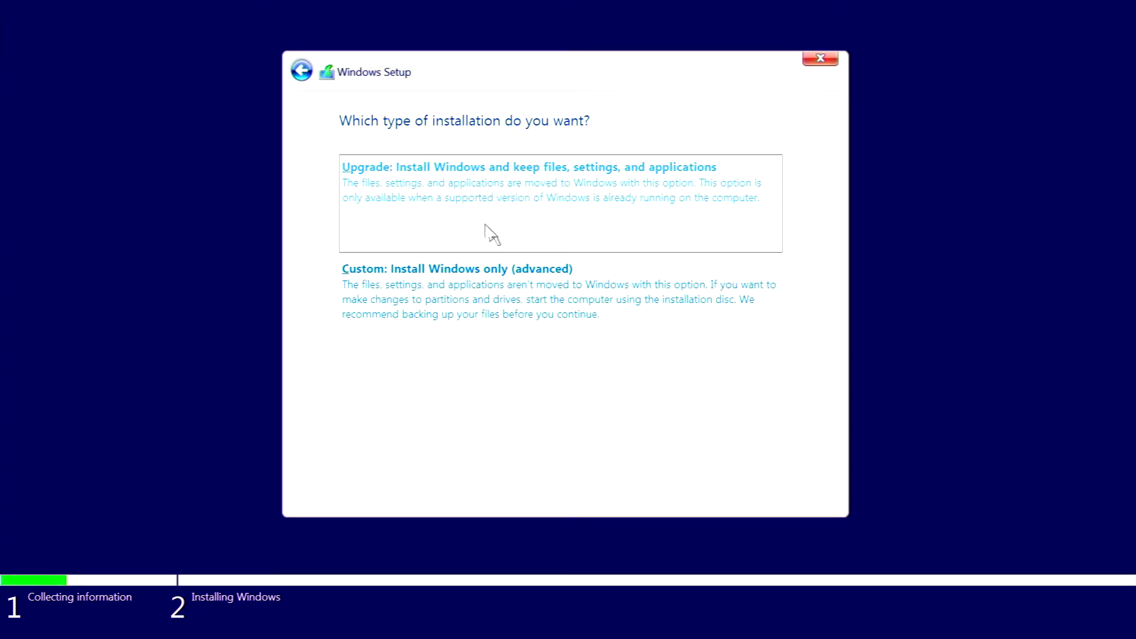
Step: Choose Custom: Install Windows only and install onto Drive 0's 931.5 GB unallocated space
click(507, 282)
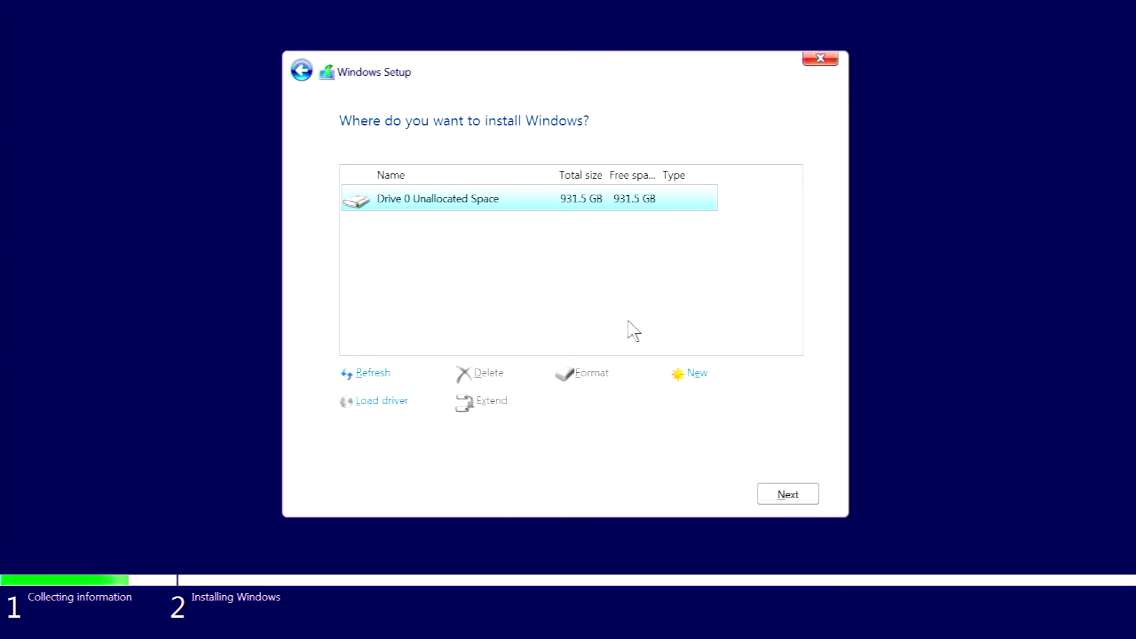
click(794, 496)
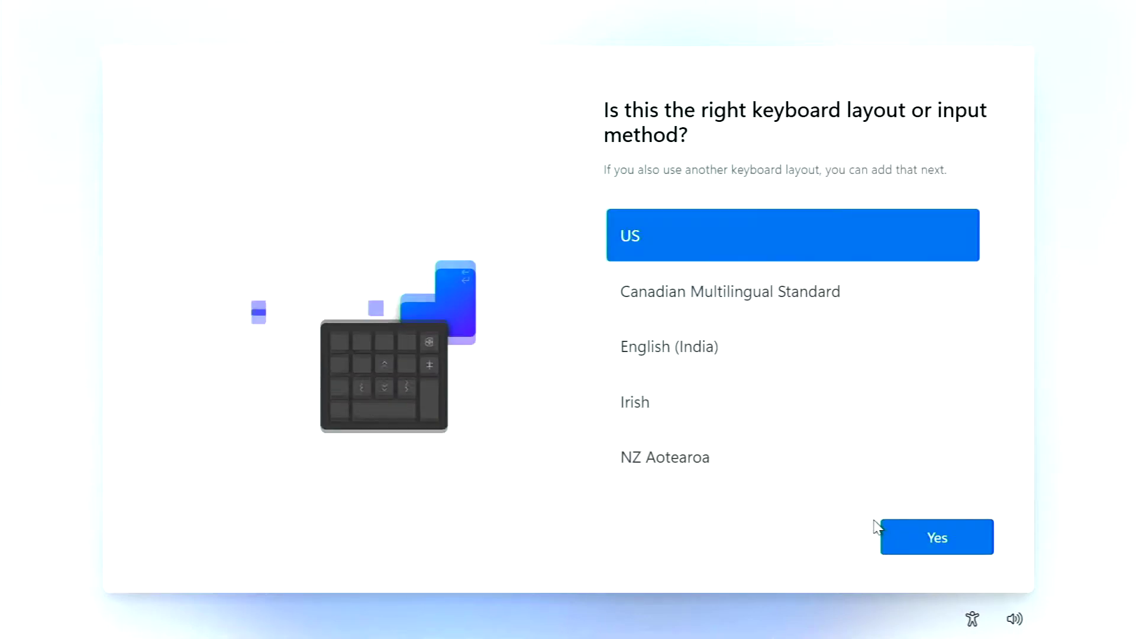
Step: Confirm the US keyboard layout and enter the local account's user name
click(954, 530)
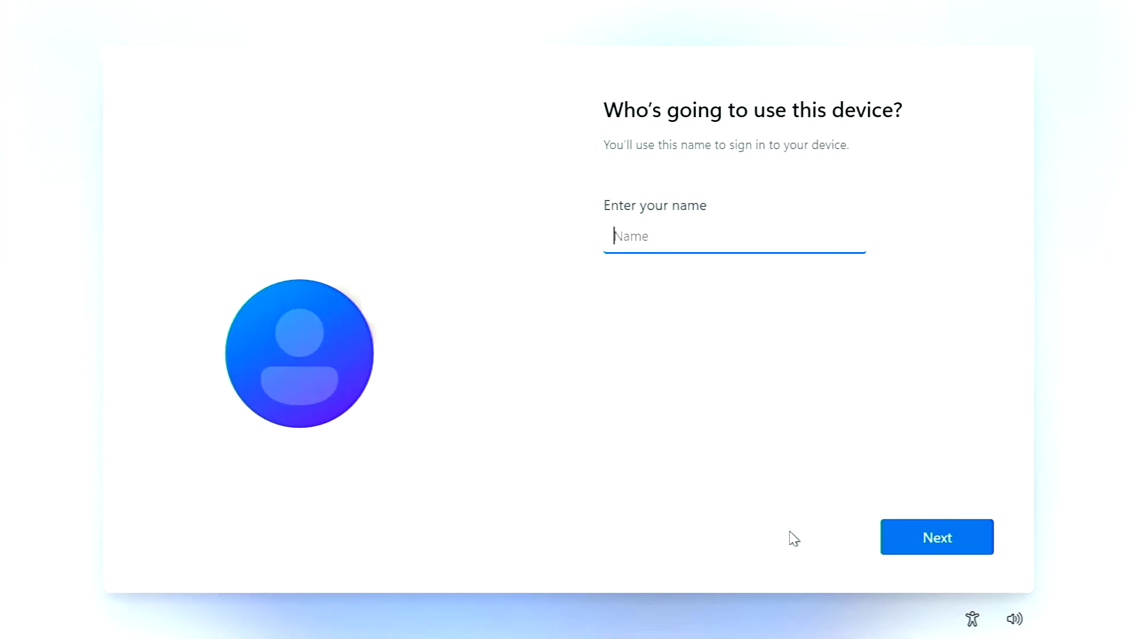
text(NotAdele)
click(895, 540)
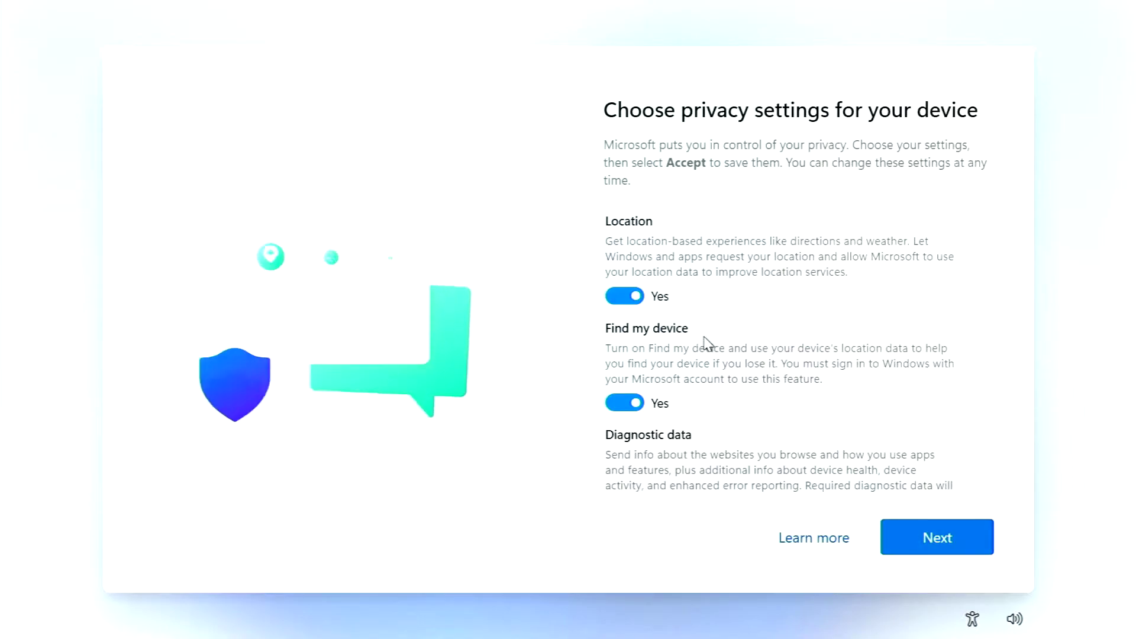
Step: Turn off Location, Find my device, inking & typing, tailored experiences, advertising ID; diagnostics Required only
click(626, 295)
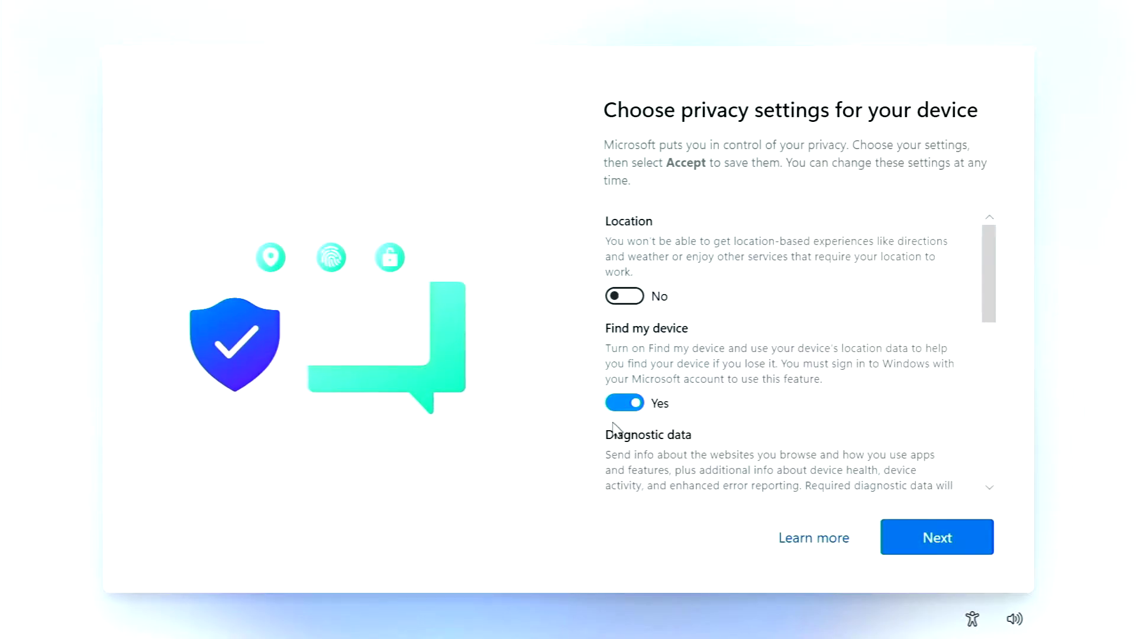
click(628, 404)
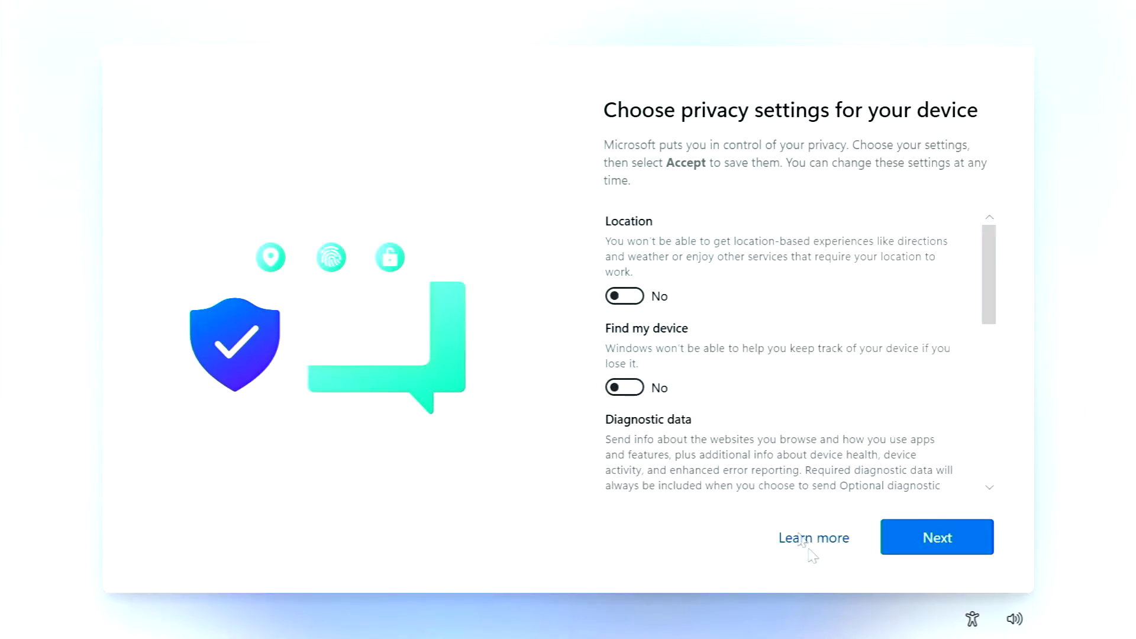
scroll(692, 414, down, 2)
click(626, 441)
scroll(651, 447, down, 2)
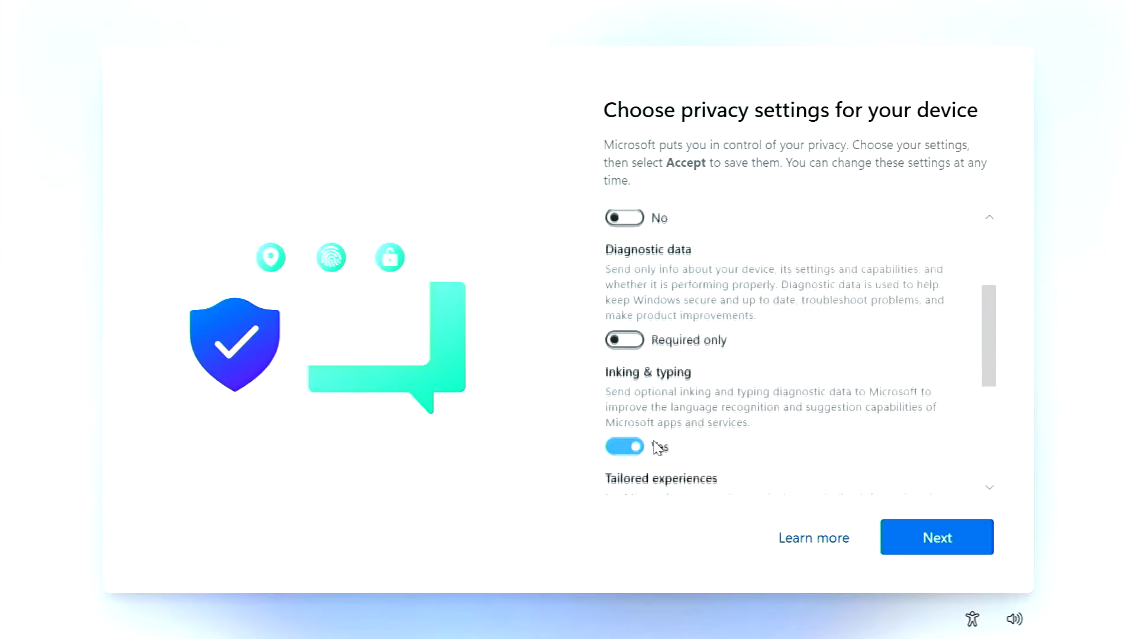
click(649, 443)
scroll(651, 444, down, 2)
click(632, 424)
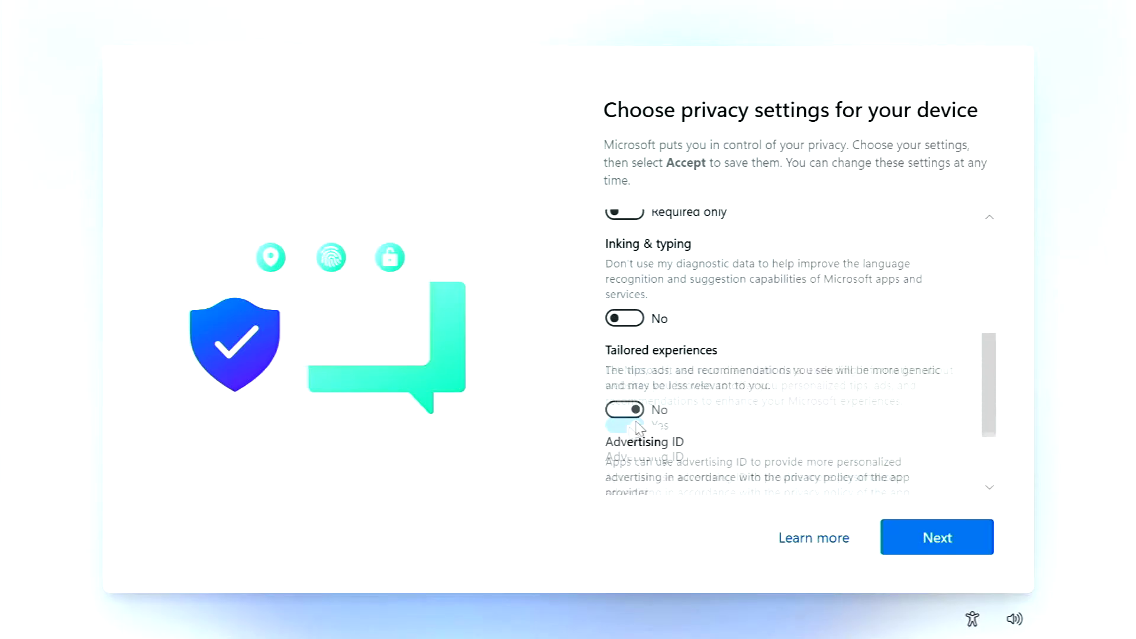
scroll(651, 423, down, 2)
click(631, 400)
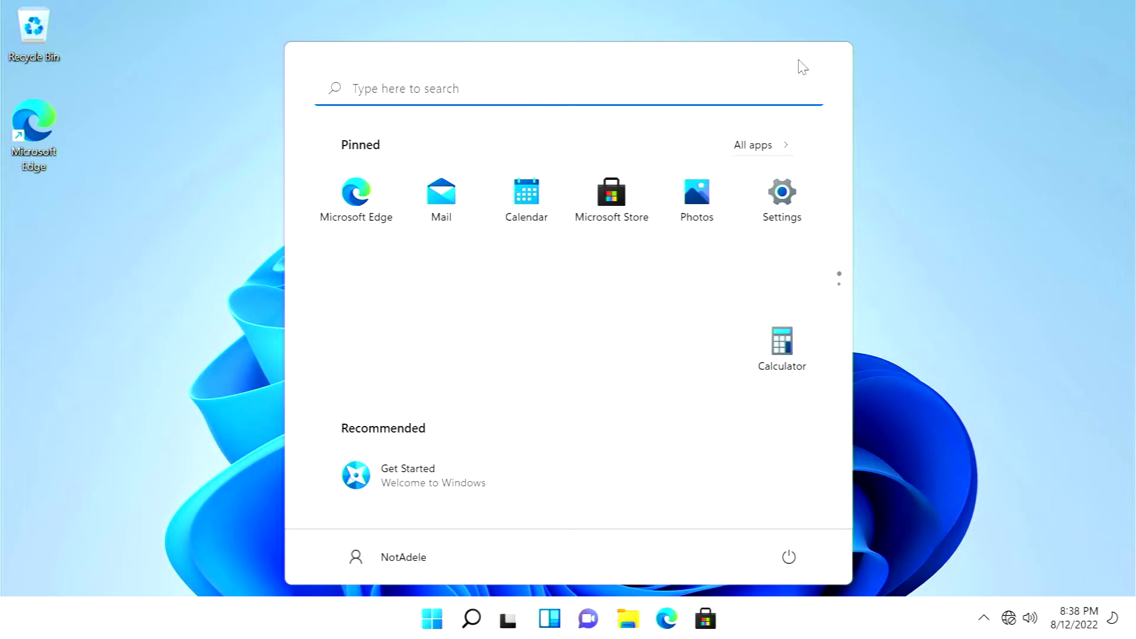
Step: Close the Start menu and bring up the taskbar's right-click menu with Taskbar settings
click(892, 480)
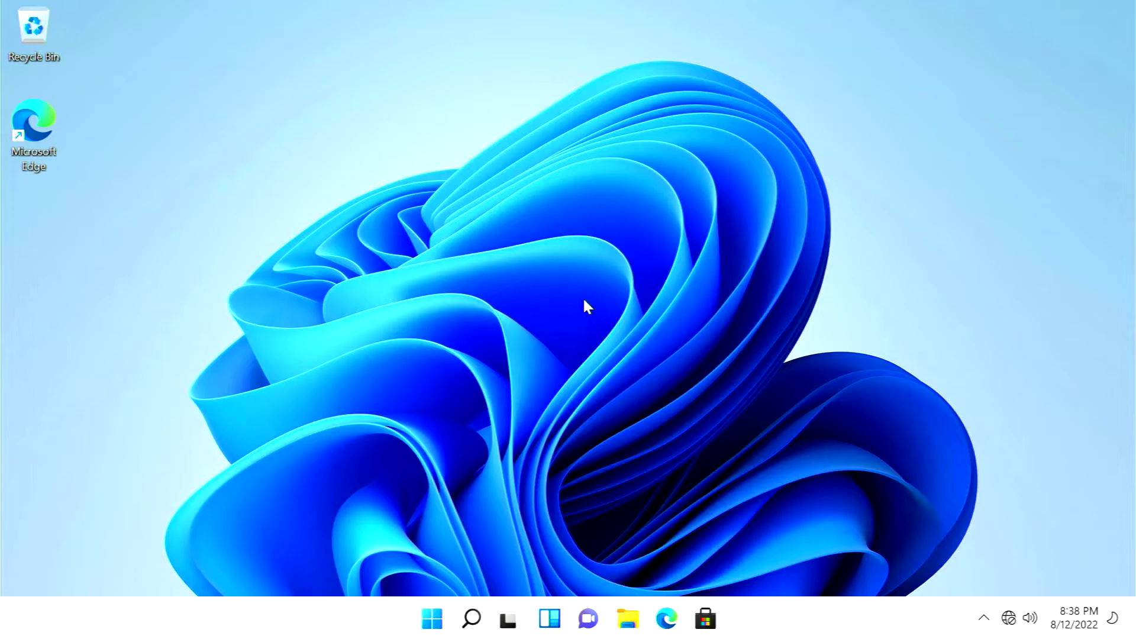
right_click(385, 619)
click(364, 504)
right_click(397, 620)
Step: Open taskbar settings and turn off Search, Task view, Widgets and Chat
click(425, 587)
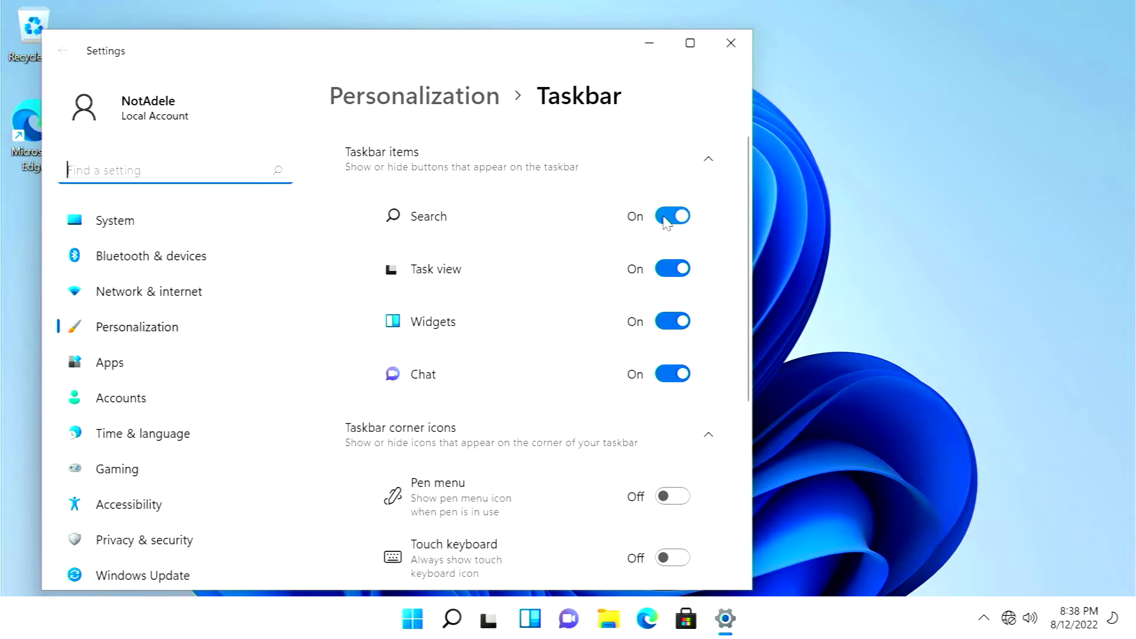
click(666, 218)
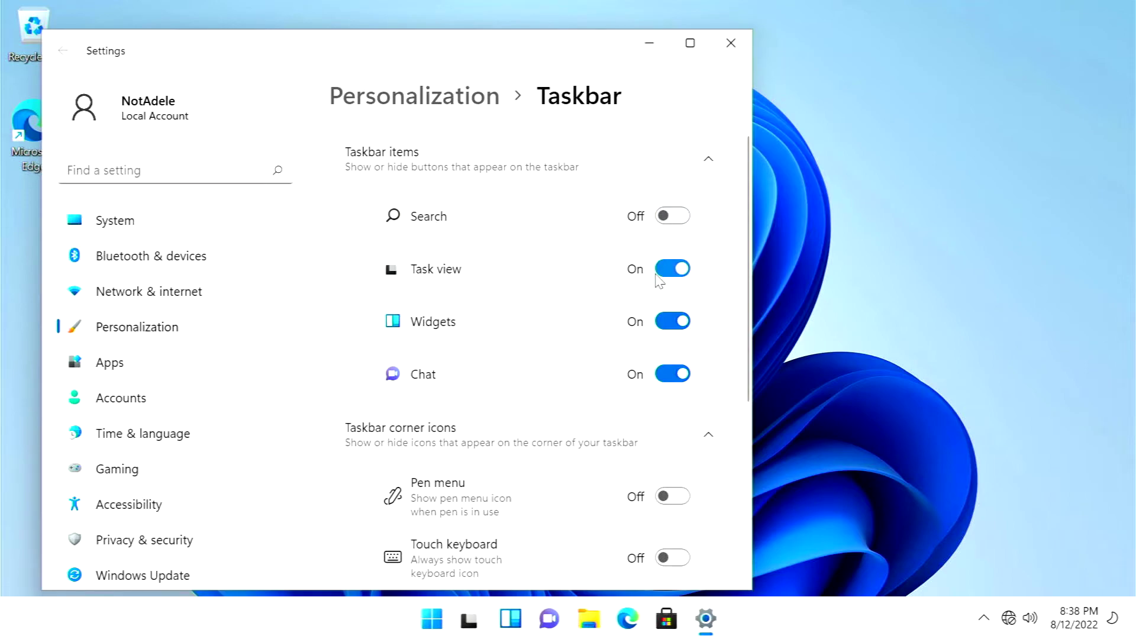
click(663, 272)
click(666, 321)
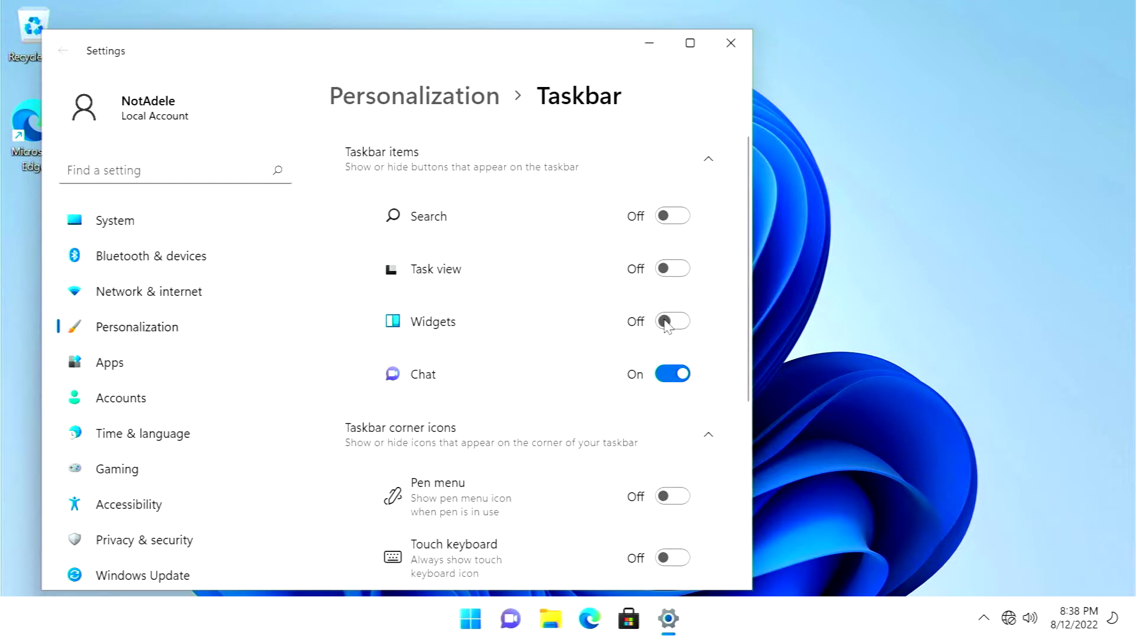
click(674, 374)
Step: Under Taskbar behaviors, set alignment to Left and leave auto-hide off
scroll(672, 411, down, 2)
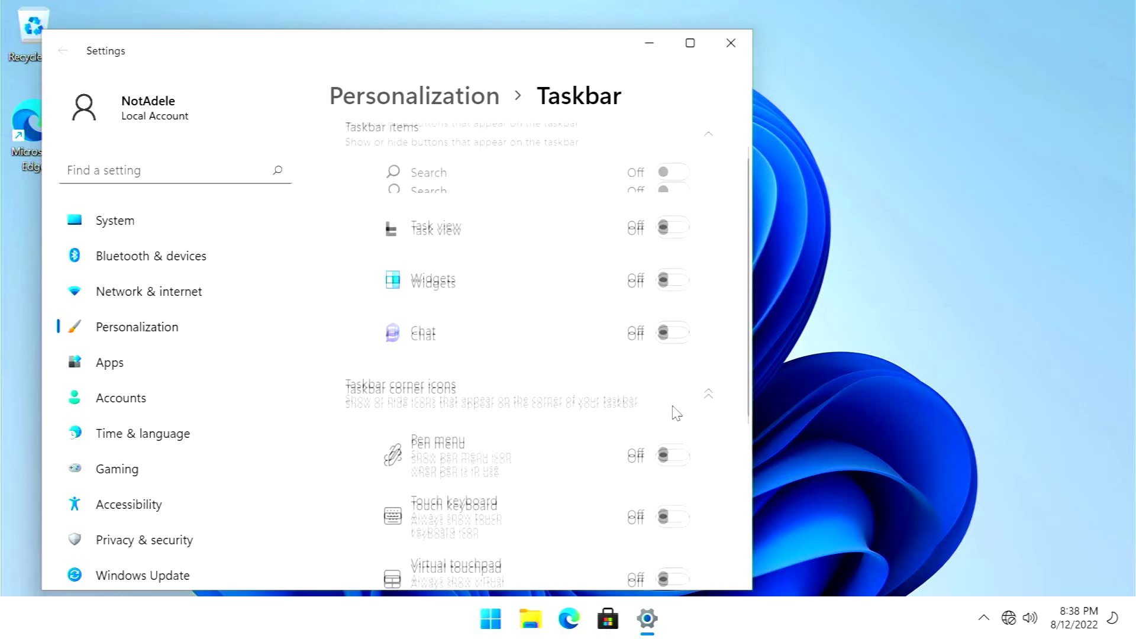
scroll(676, 414, down, 3)
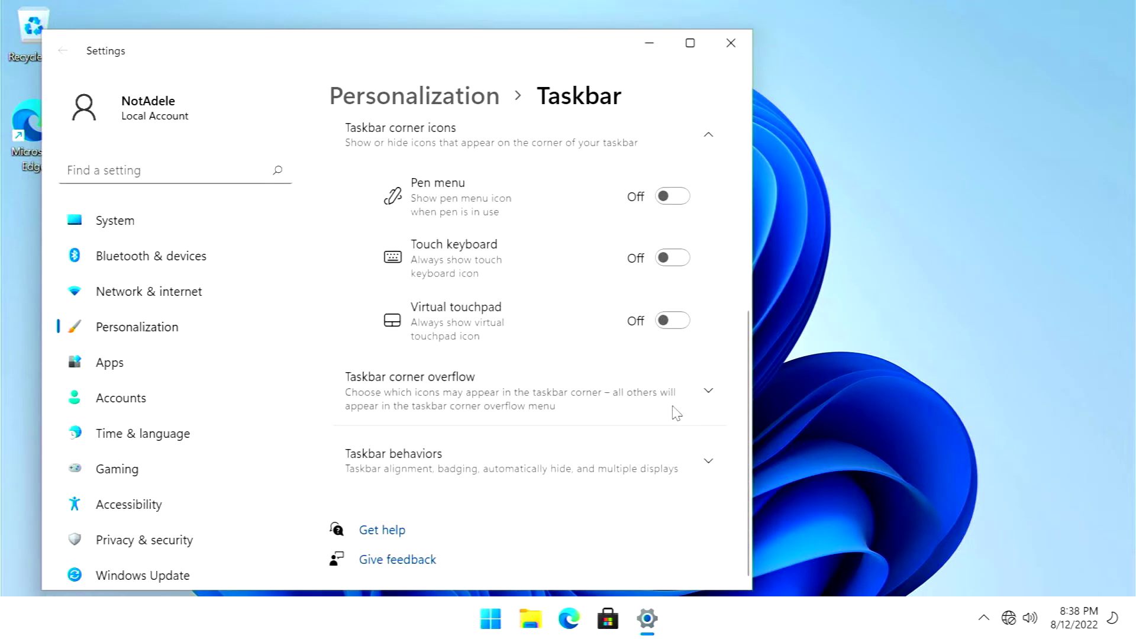
click(700, 461)
scroll(699, 459, down, 4)
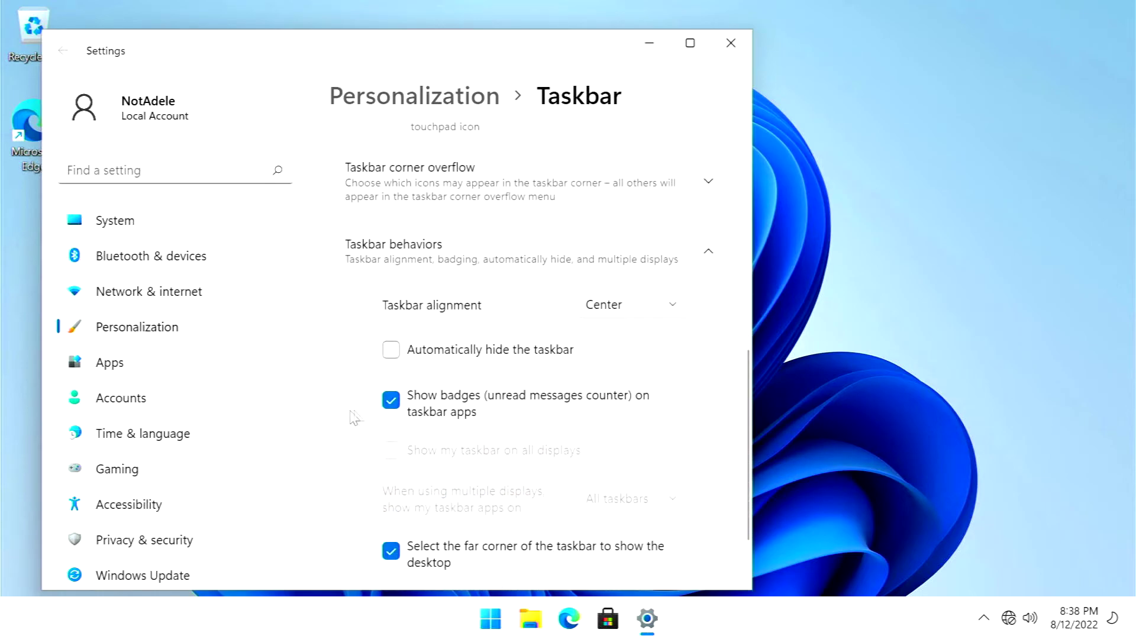
click(663, 314)
click(623, 274)
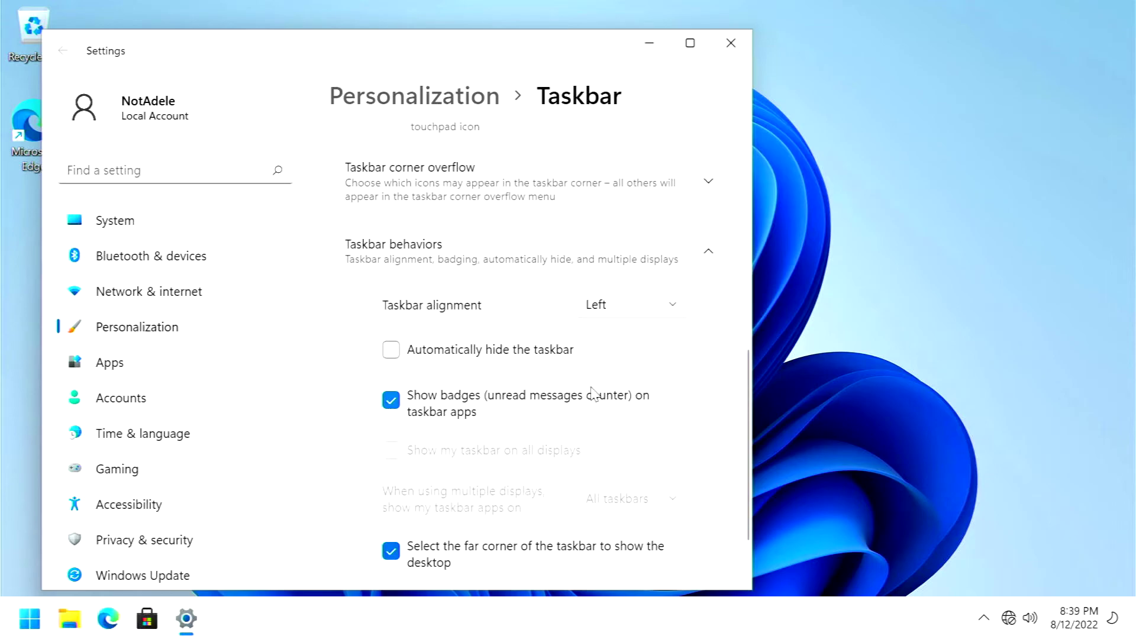
click(449, 353)
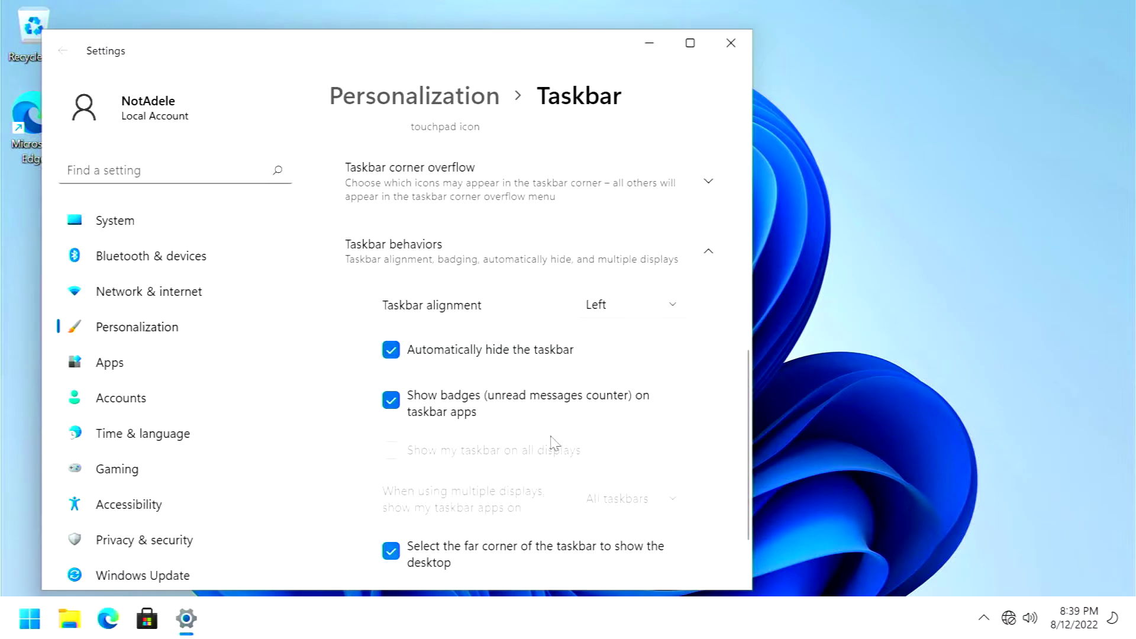
click(494, 355)
Step: Check the notifications panel and desktop, then close Settings
scroll(598, 452, down, 1)
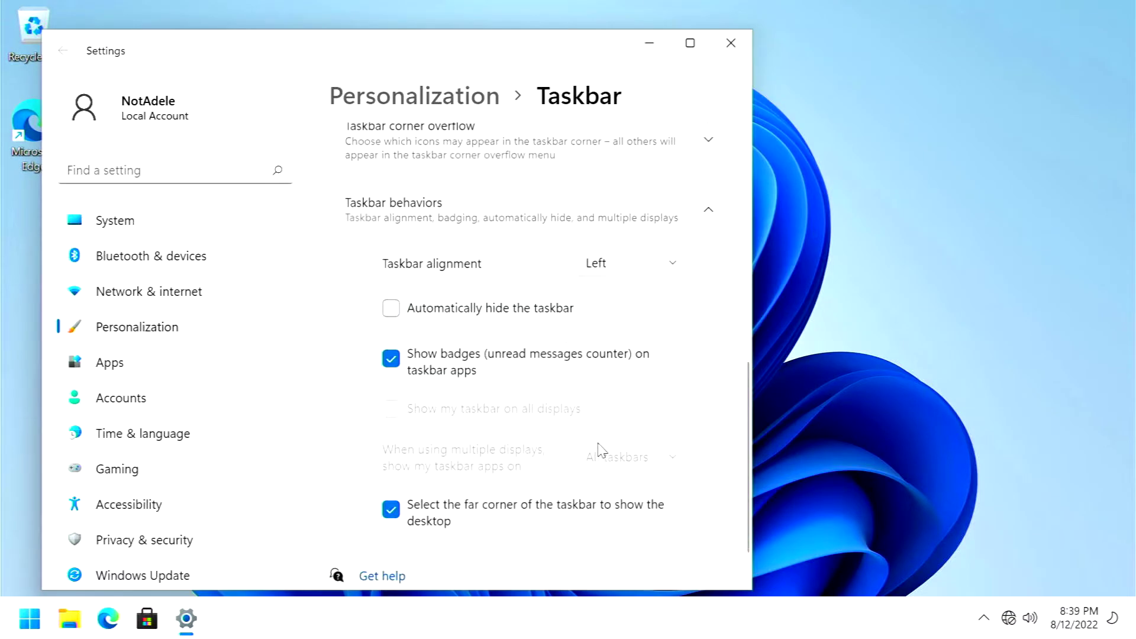
scroll(537, 400, down, 1)
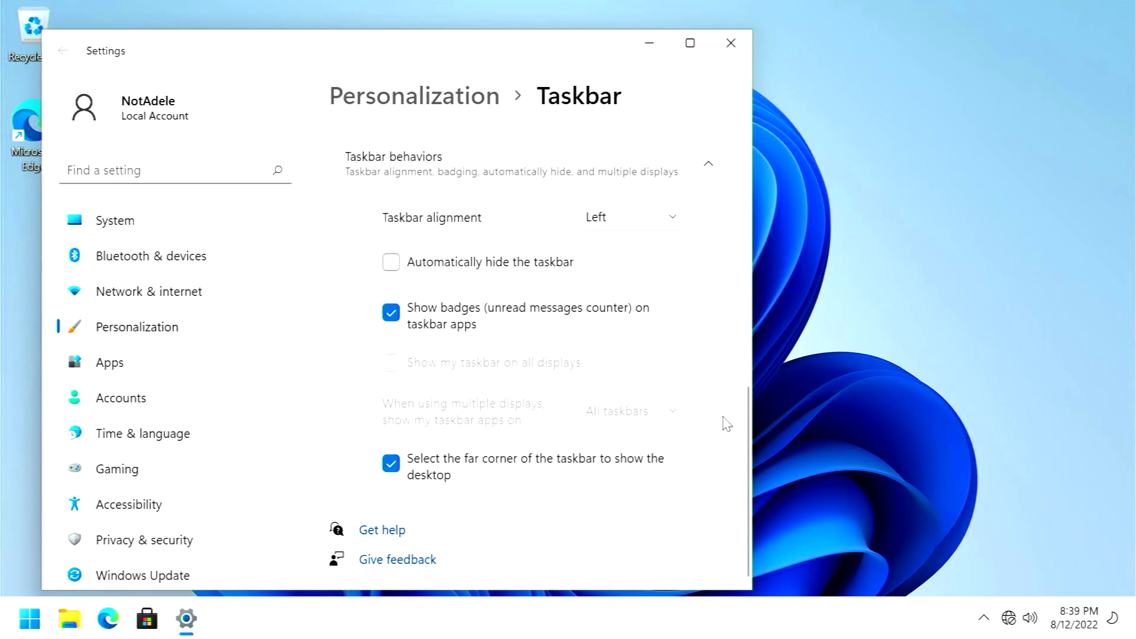
click(1074, 618)
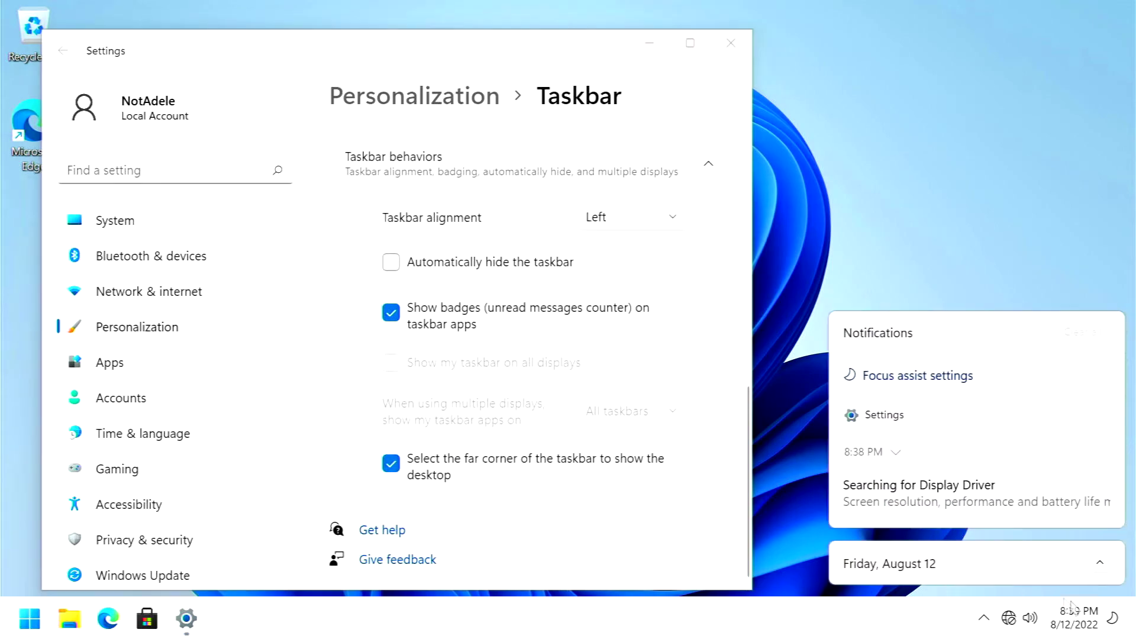
click(1132, 618)
click(1131, 618)
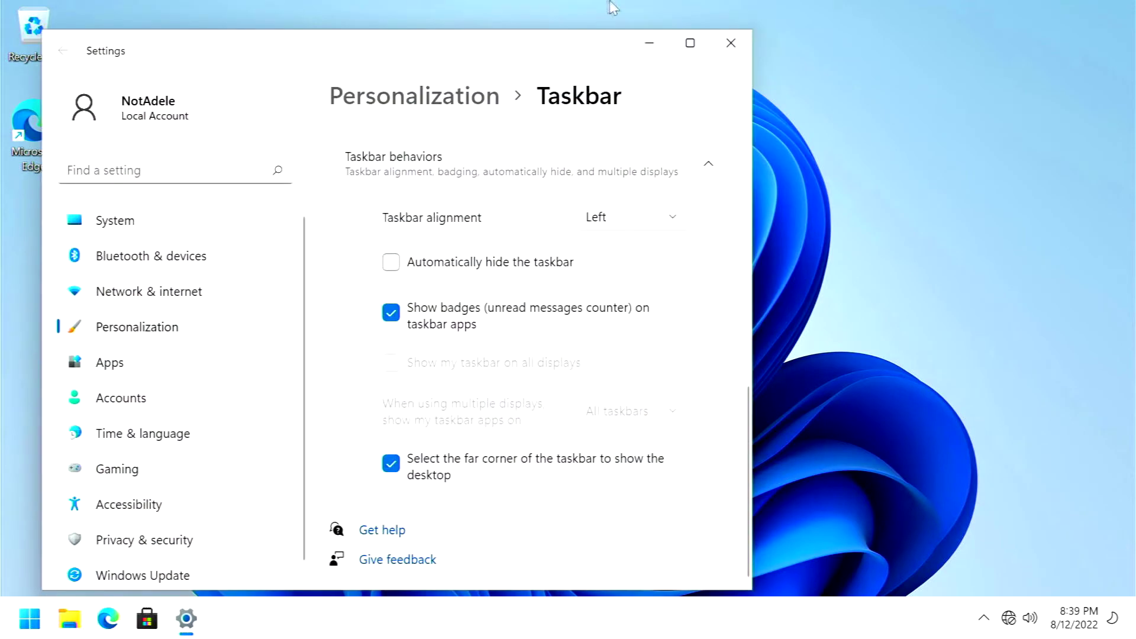
click(730, 43)
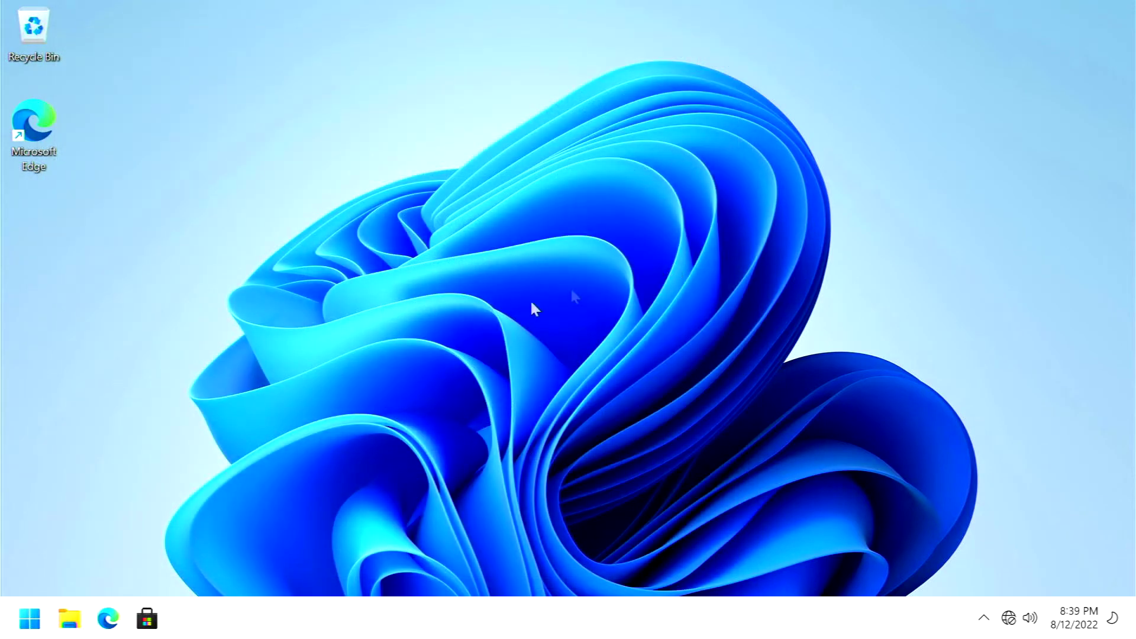
Step: Unpin Microsoft Store and Microsoft Edge from the taskbar, then show Start's All apps list
right_click(147, 621)
click(121, 575)
right_click(108, 618)
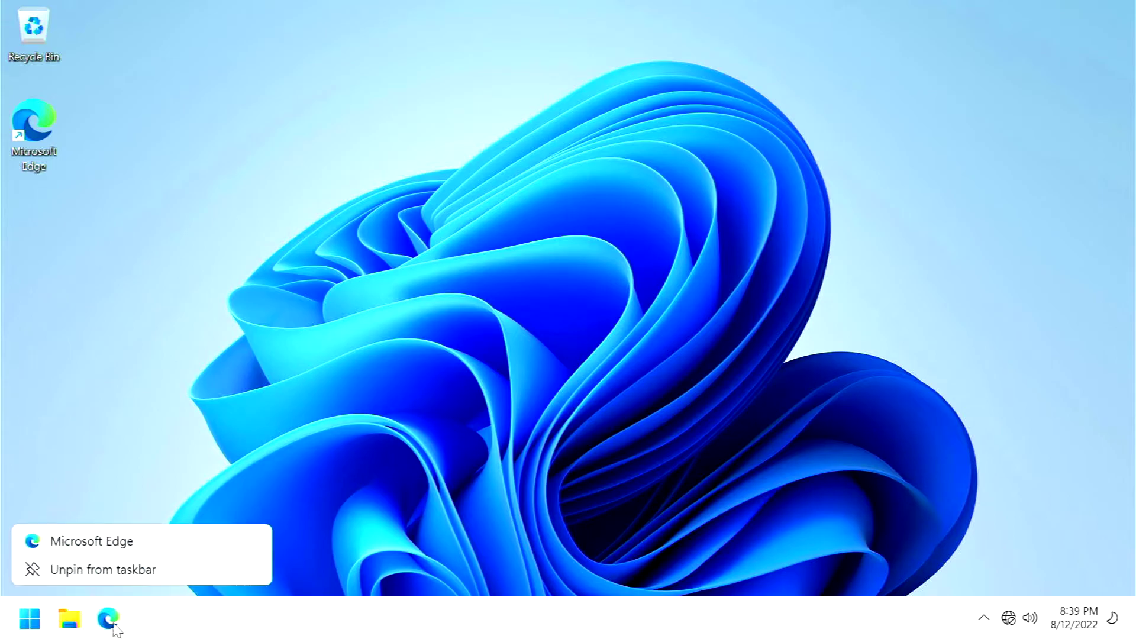
click(120, 576)
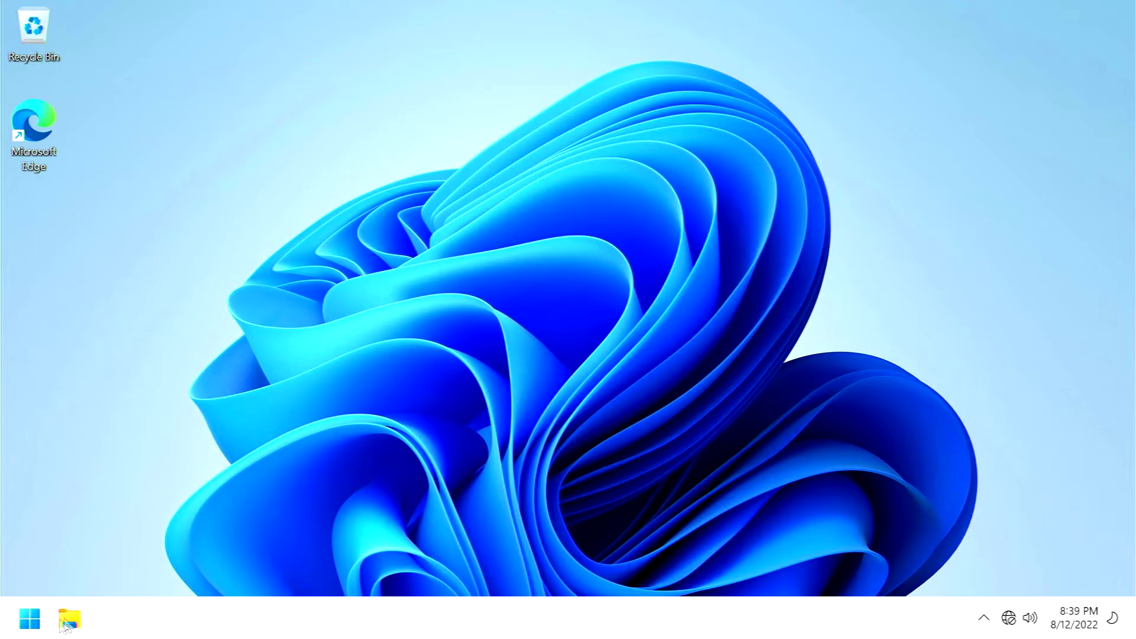
click(31, 618)
click(473, 145)
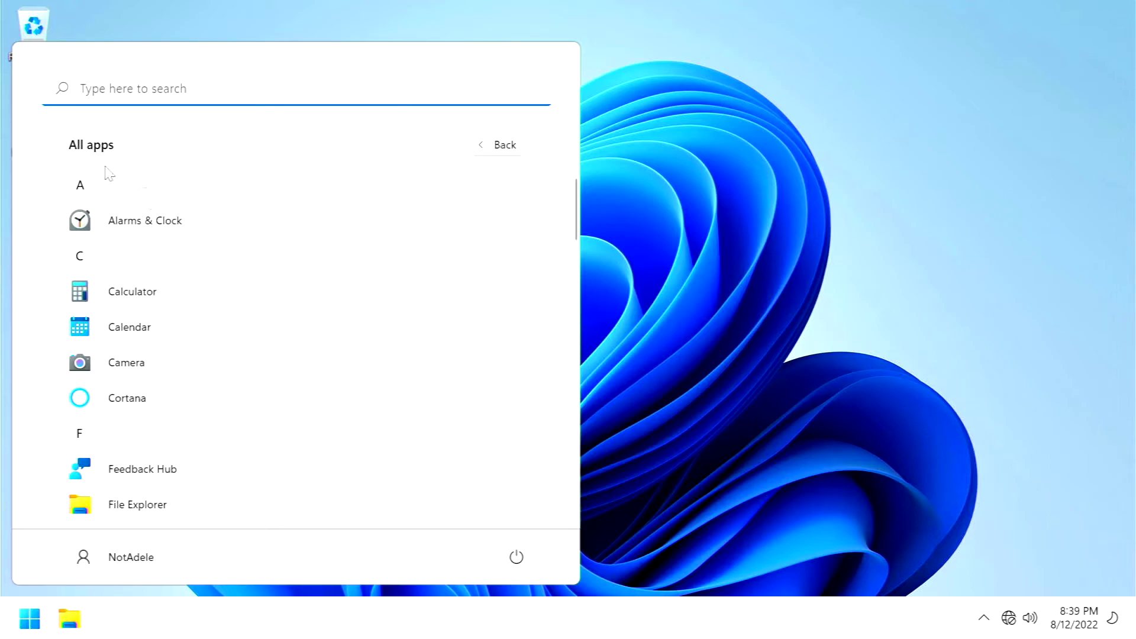
Step: Open Alarms & Clock's App settings from its All apps right-click menu
right_click(148, 228)
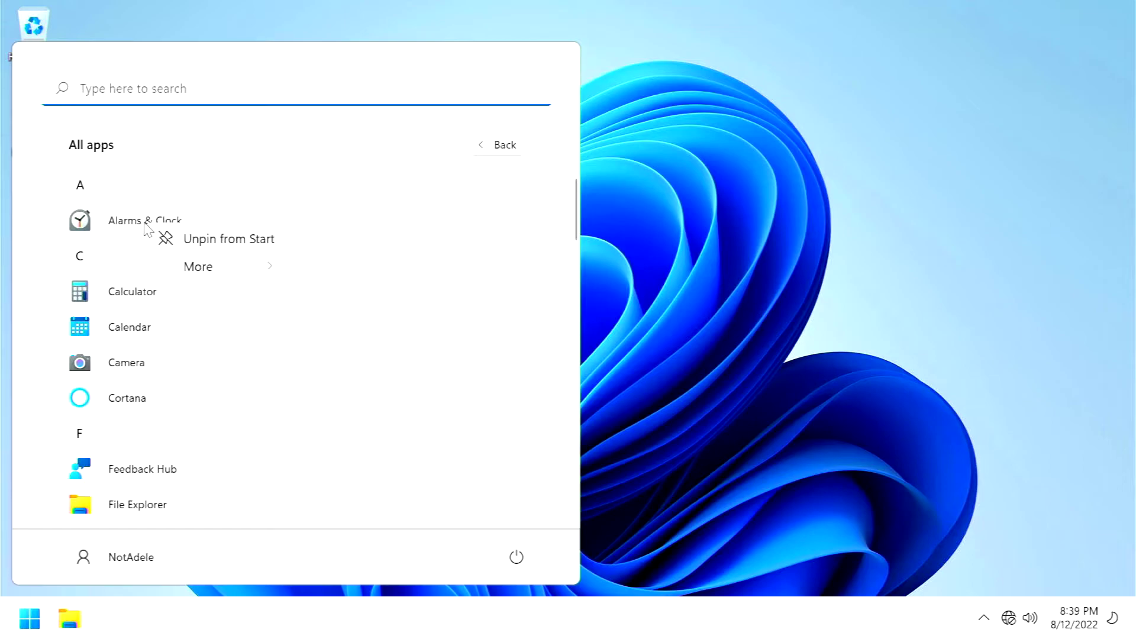
mouse_move(246, 280)
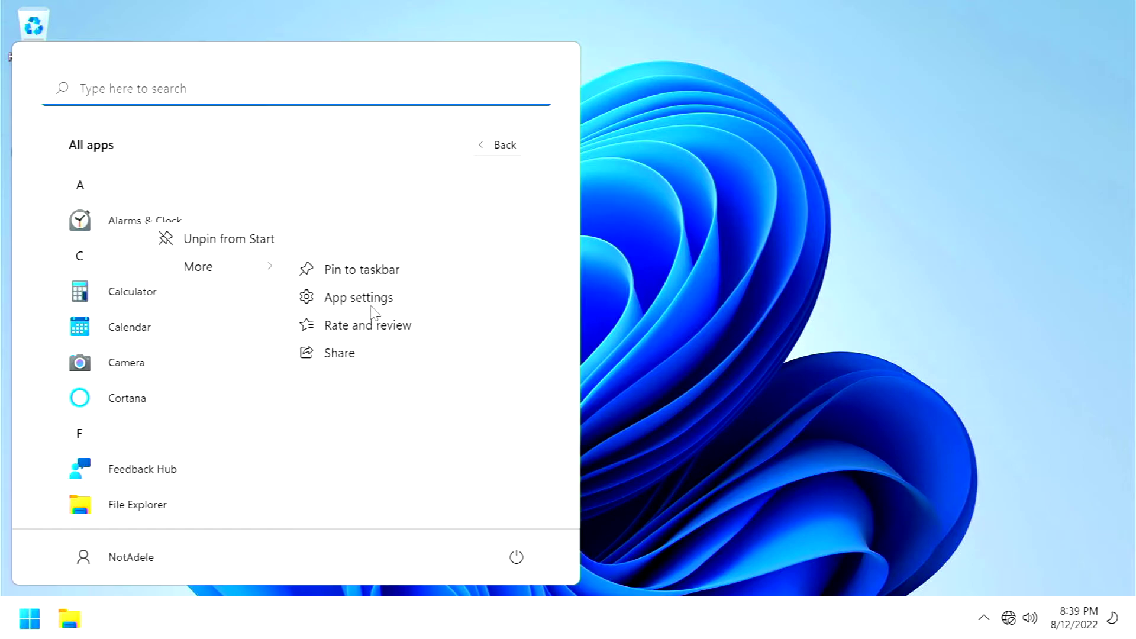
click(358, 298)
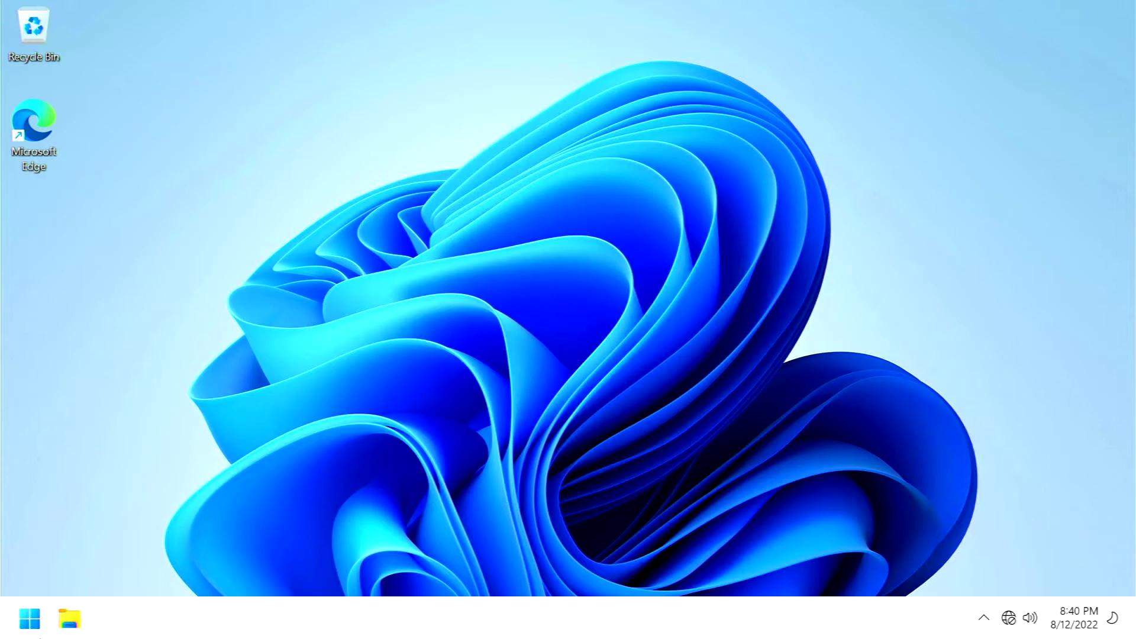
Step: Return to Start's All apps and bring up Alarms & Clock's More options again
click(29, 621)
click(496, 145)
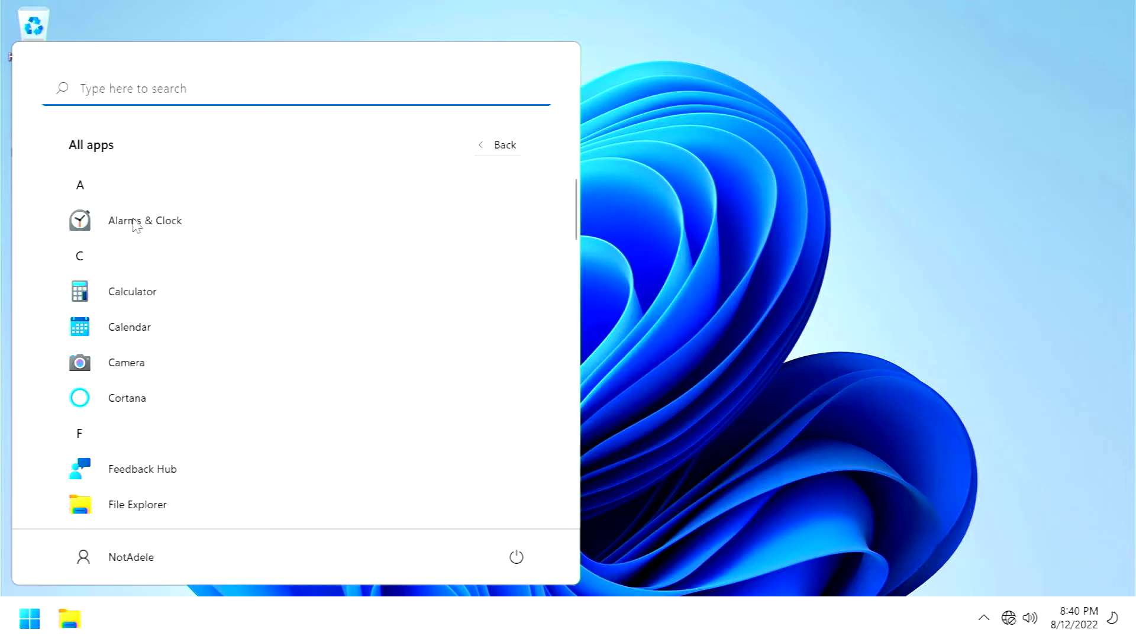
right_click(134, 224)
mouse_move(213, 271)
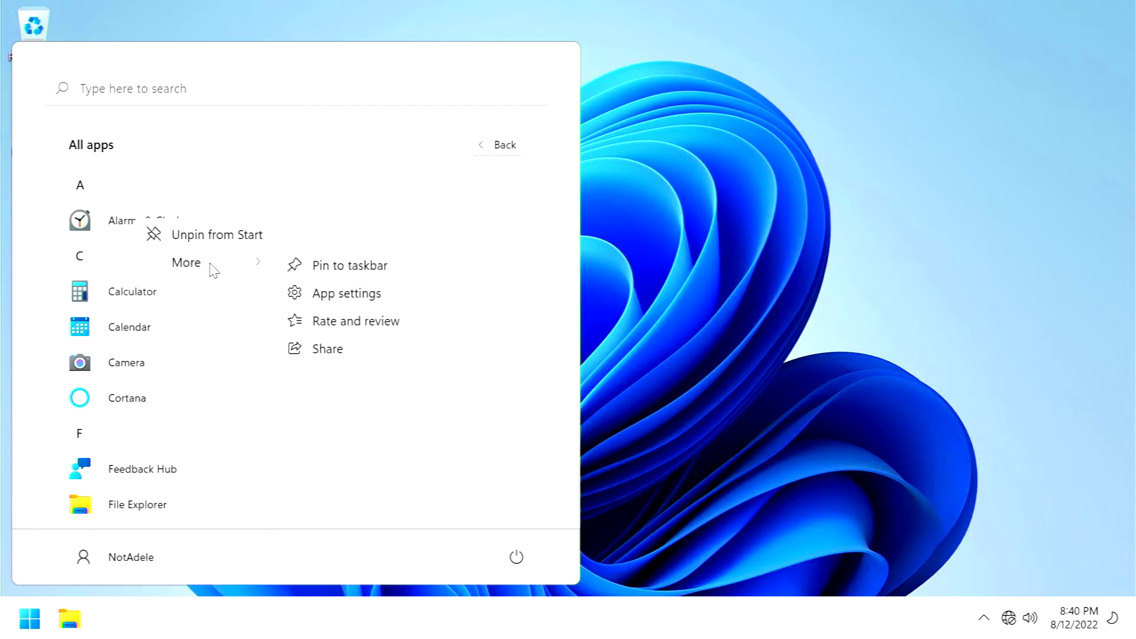
Step: Set Alarms & Clock's background running to Never, then return to Start's pinned apps
click(351, 298)
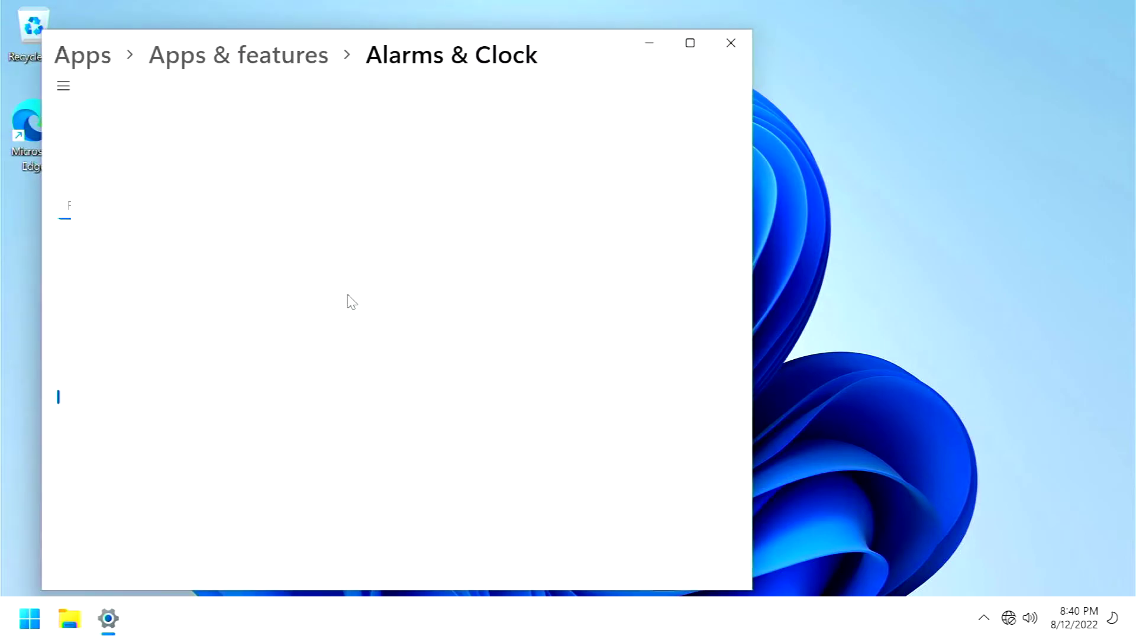
scroll(614, 365, down, 2)
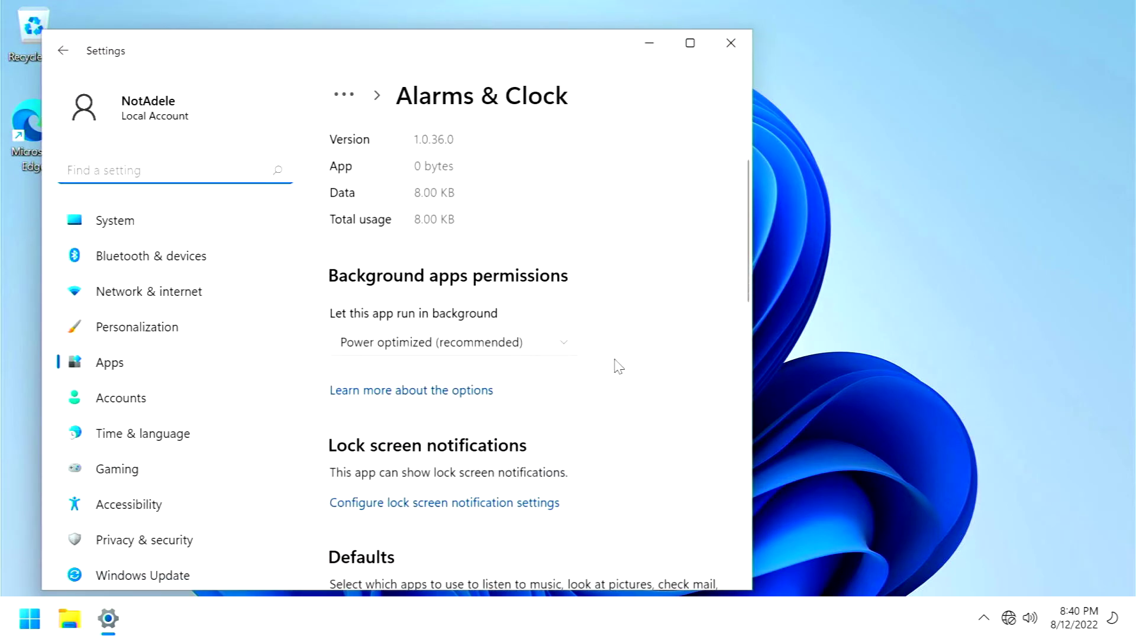
click(549, 355)
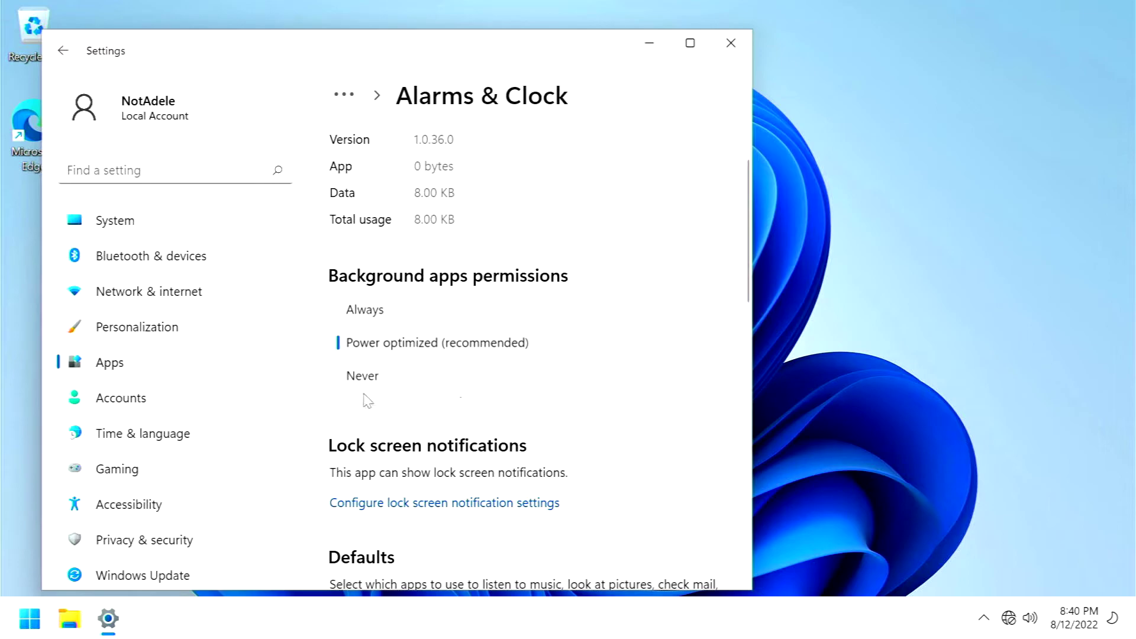
click(363, 396)
scroll(621, 336, down, 2)
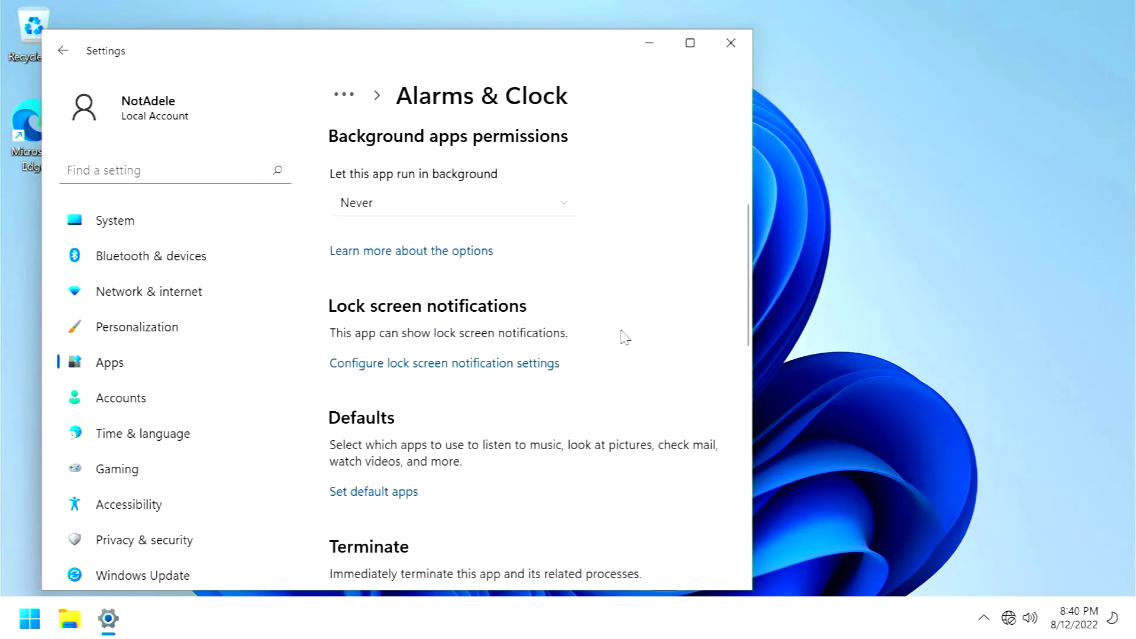
scroll(616, 329, up, 3)
scroll(639, 314, down, 4)
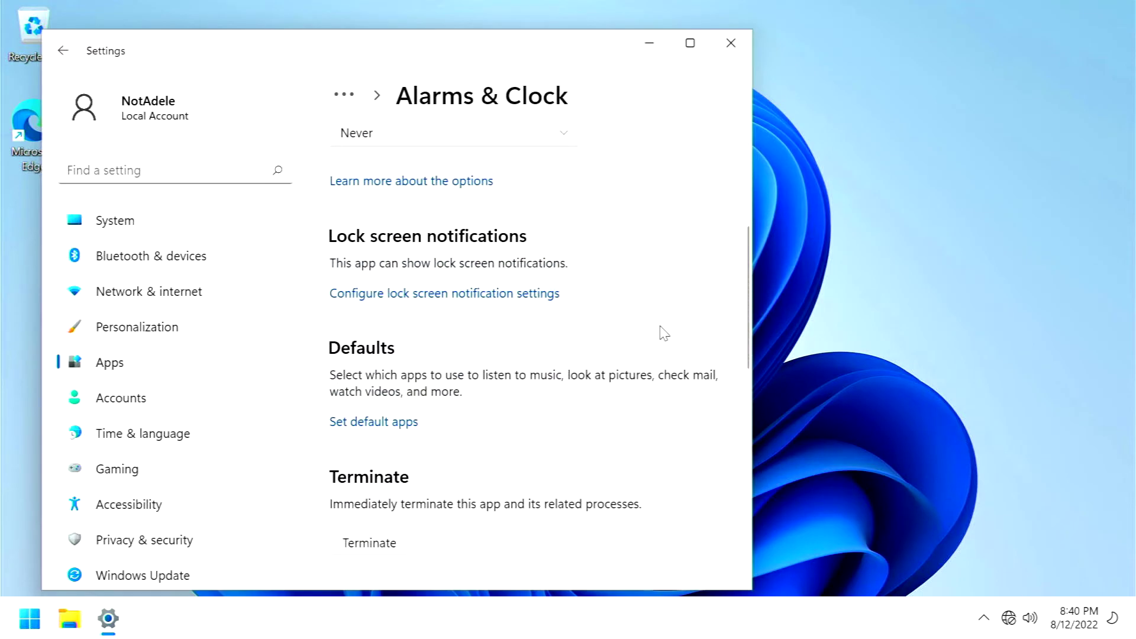
scroll(666, 355, down, 3)
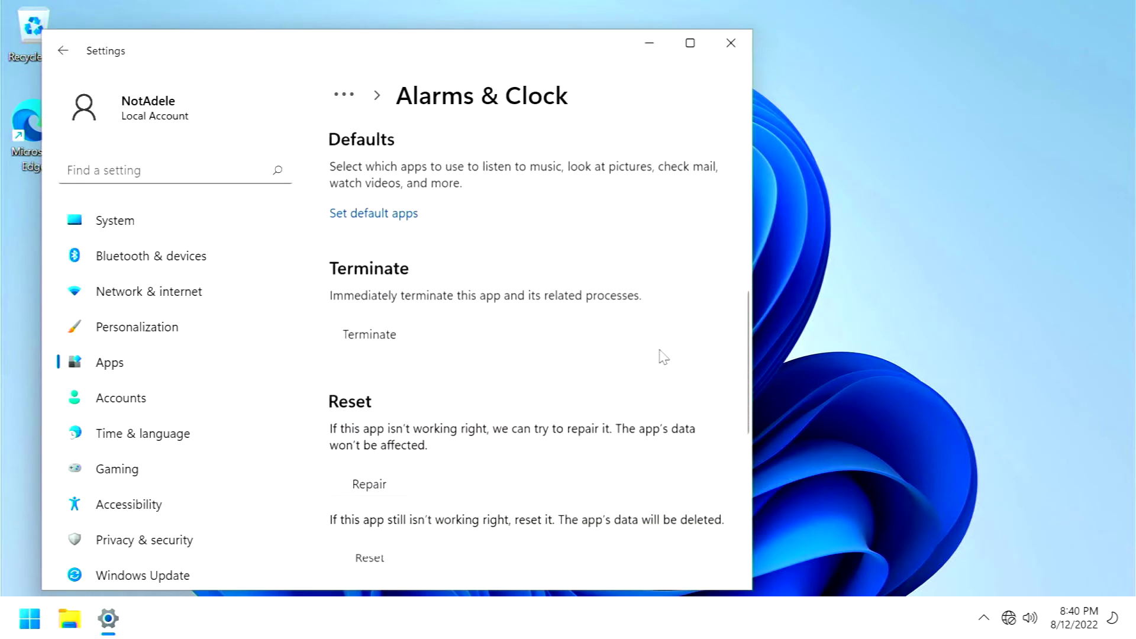
scroll(660, 355, up, 5)
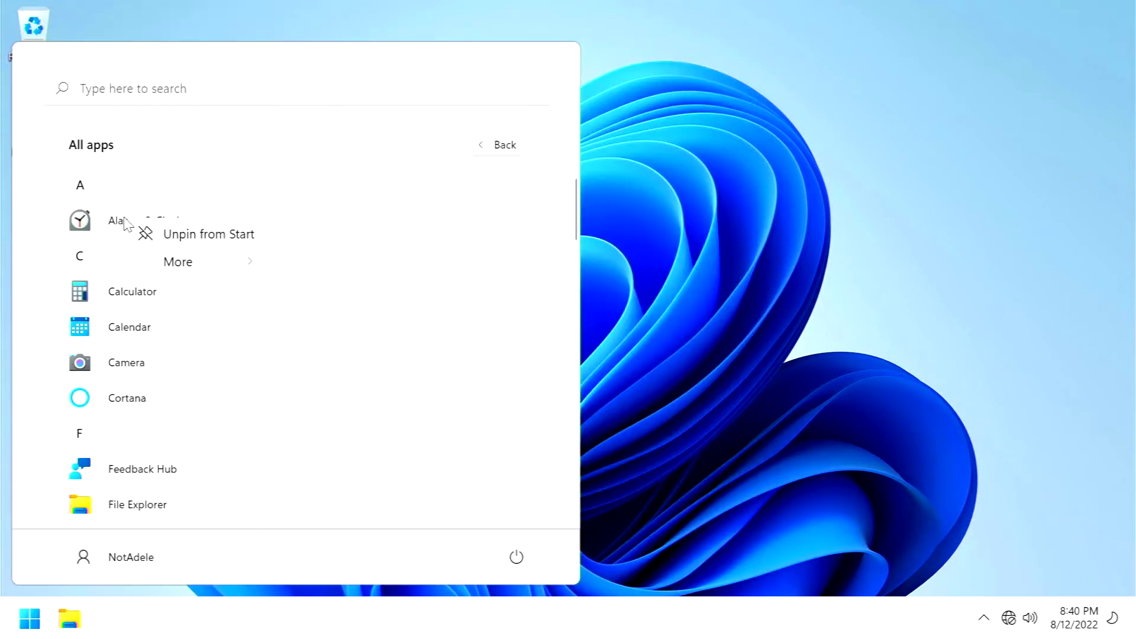
click(210, 235)
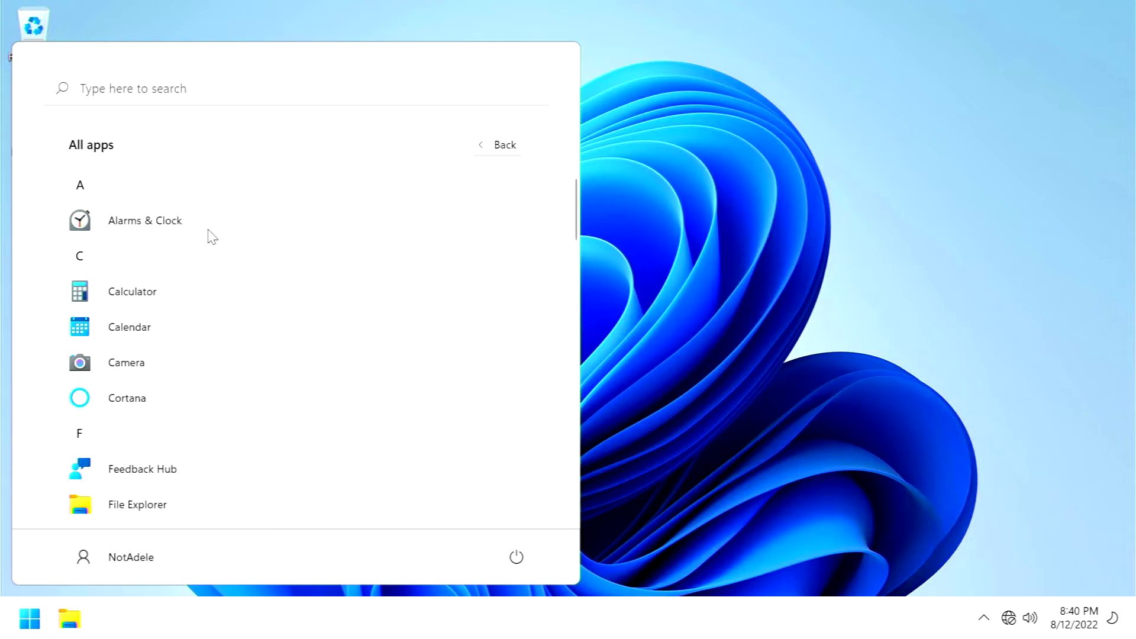
click(503, 147)
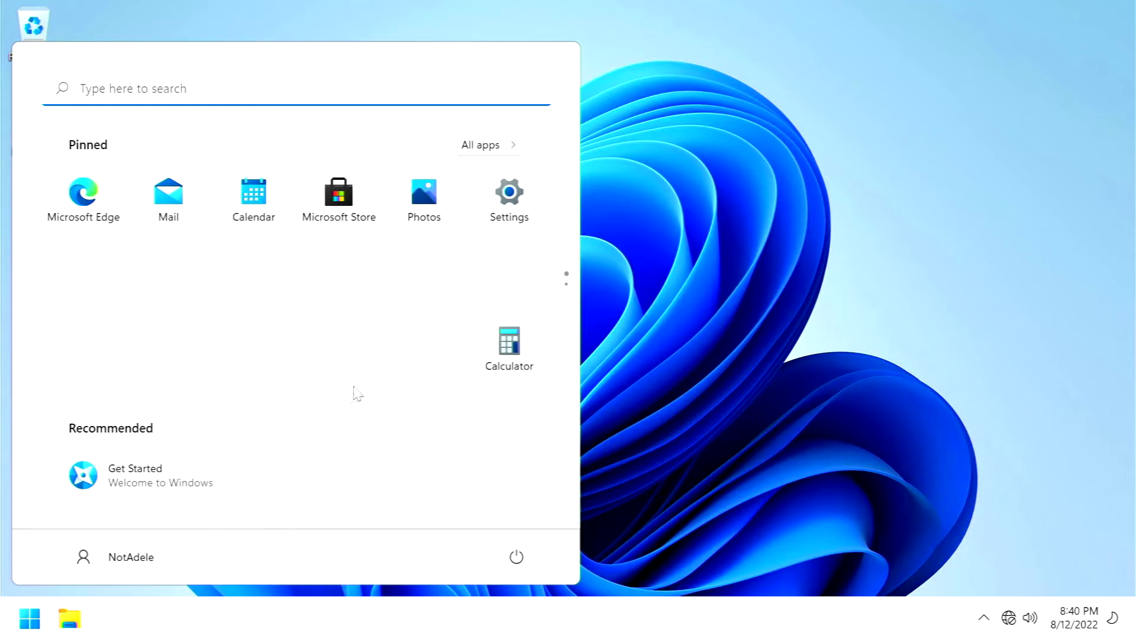
Step: Unpin Microsoft Store from Start and show the full app list
right_click(350, 206)
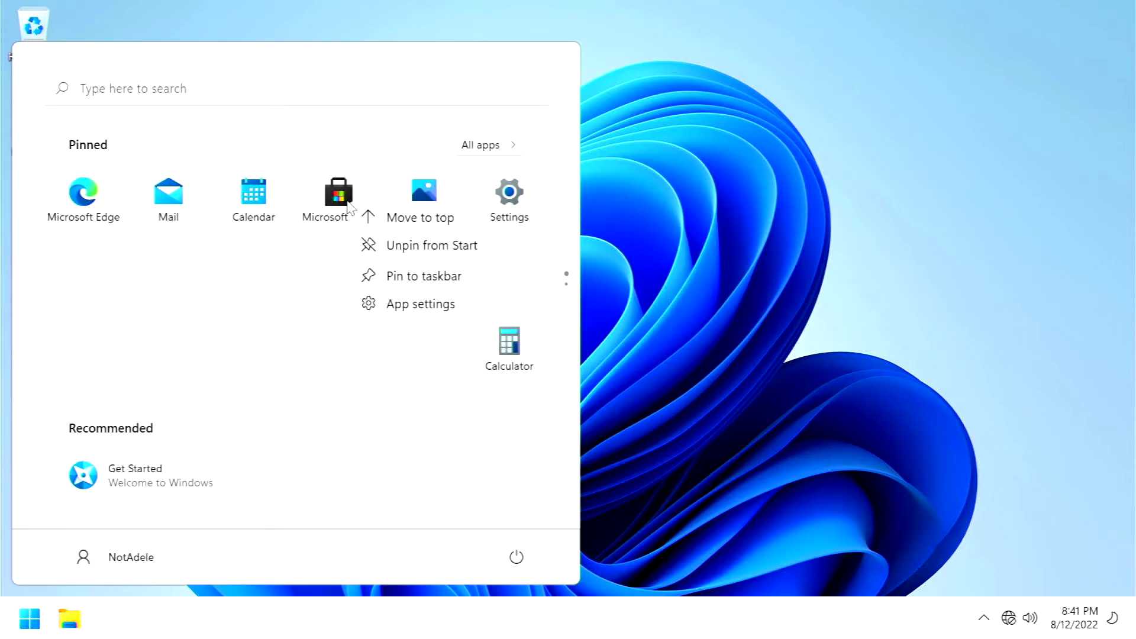
click(427, 248)
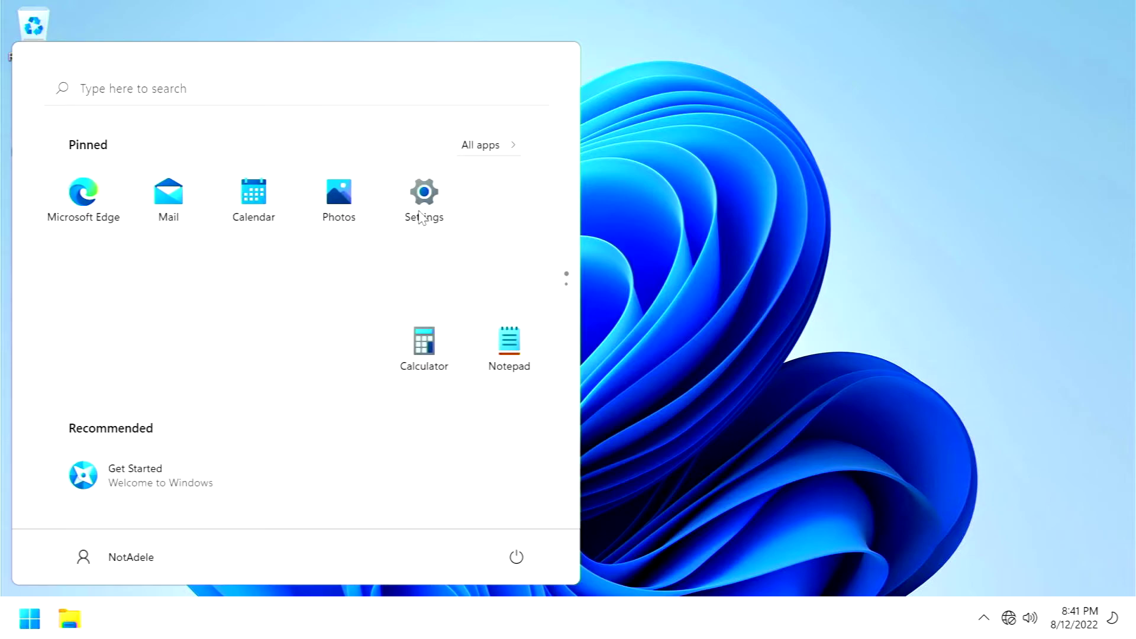
click(488, 145)
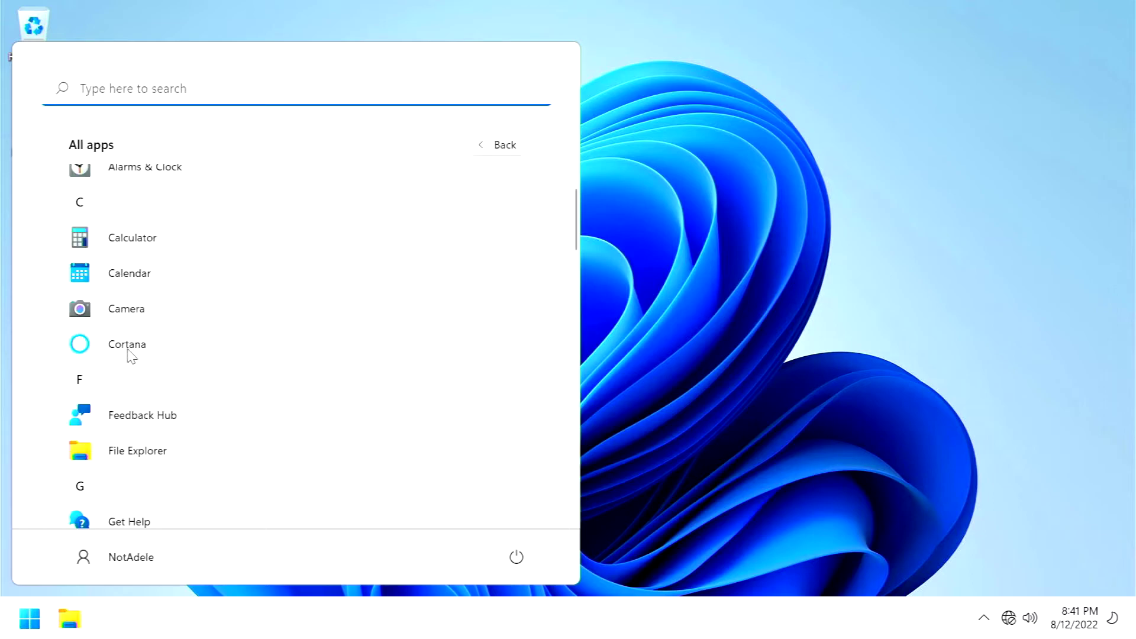
Step: Turn off Cortana's microphone access and set its background running to Never
right_click(130, 350)
mouse_move(217, 393)
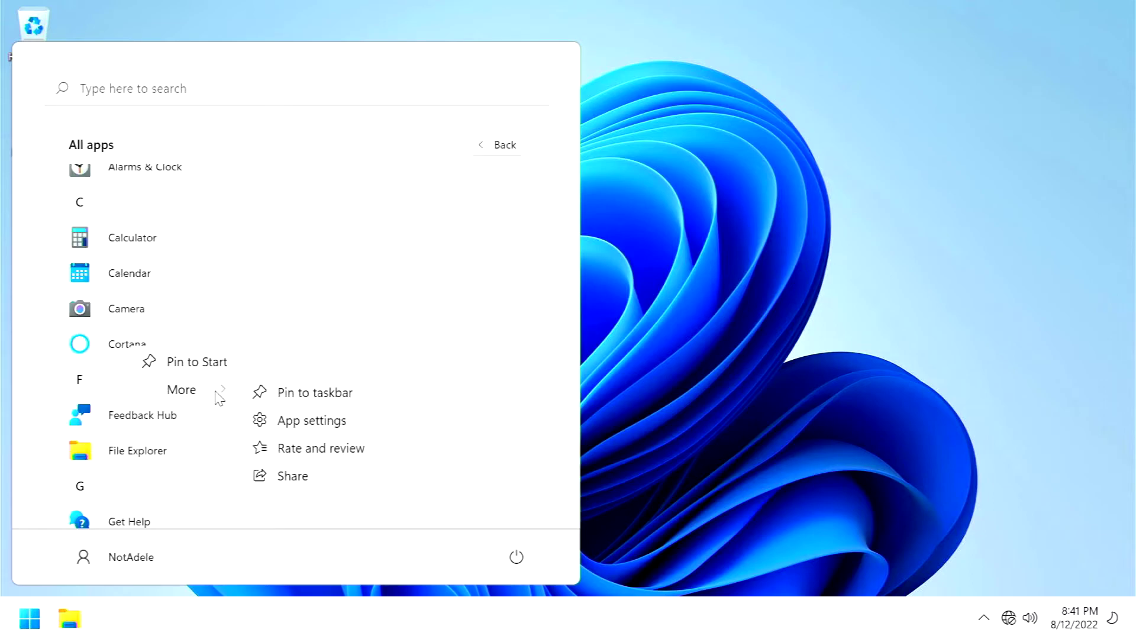
click(348, 423)
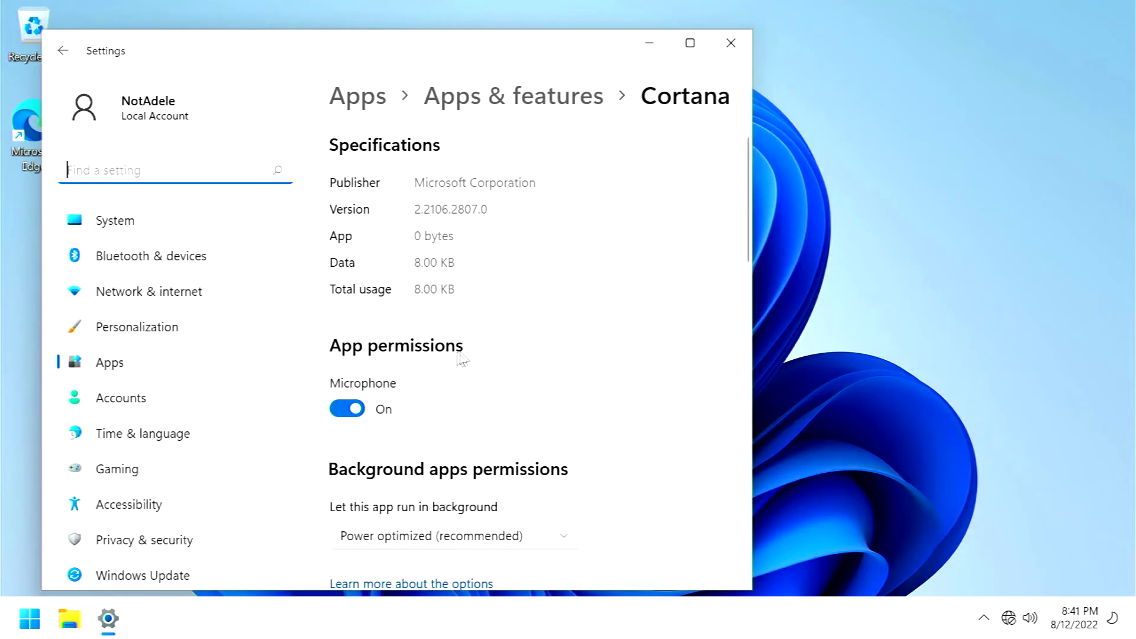
click(347, 409)
scroll(490, 383, down, 2)
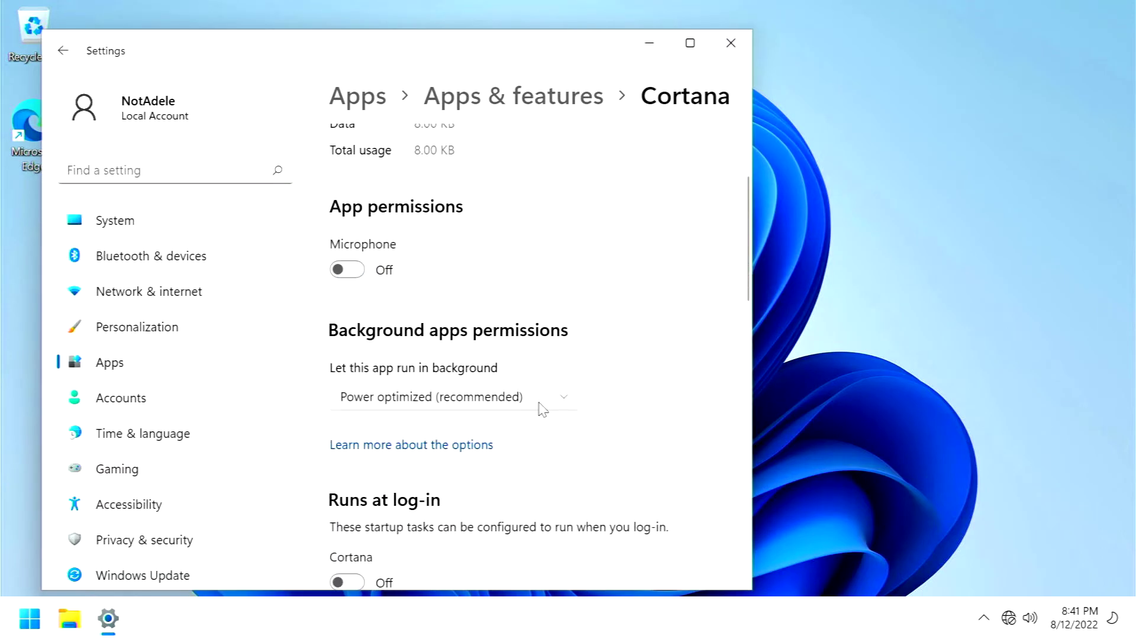
click(543, 409)
click(406, 430)
scroll(621, 393, down, 3)
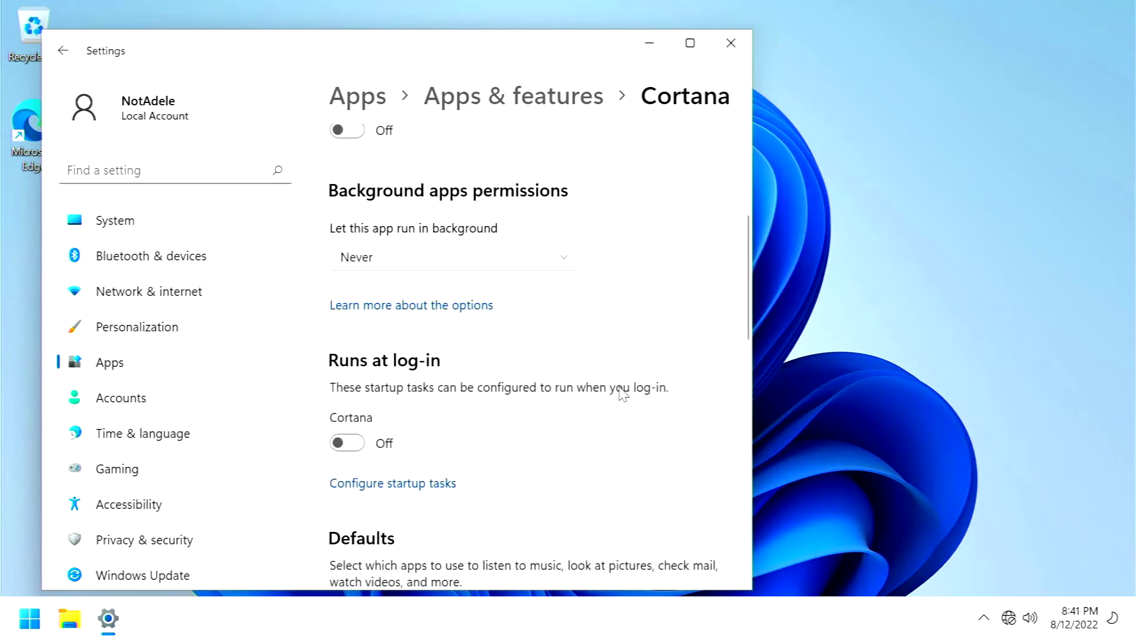
scroll(618, 396, down, 3)
scroll(613, 398, down, 6)
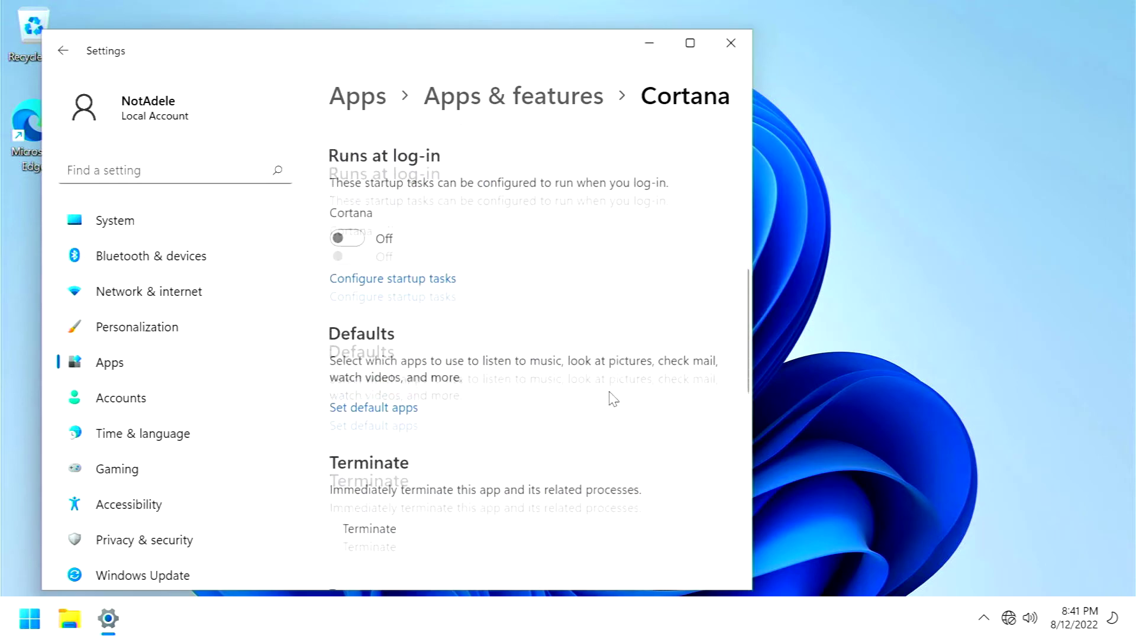
scroll(451, 332, up, 3)
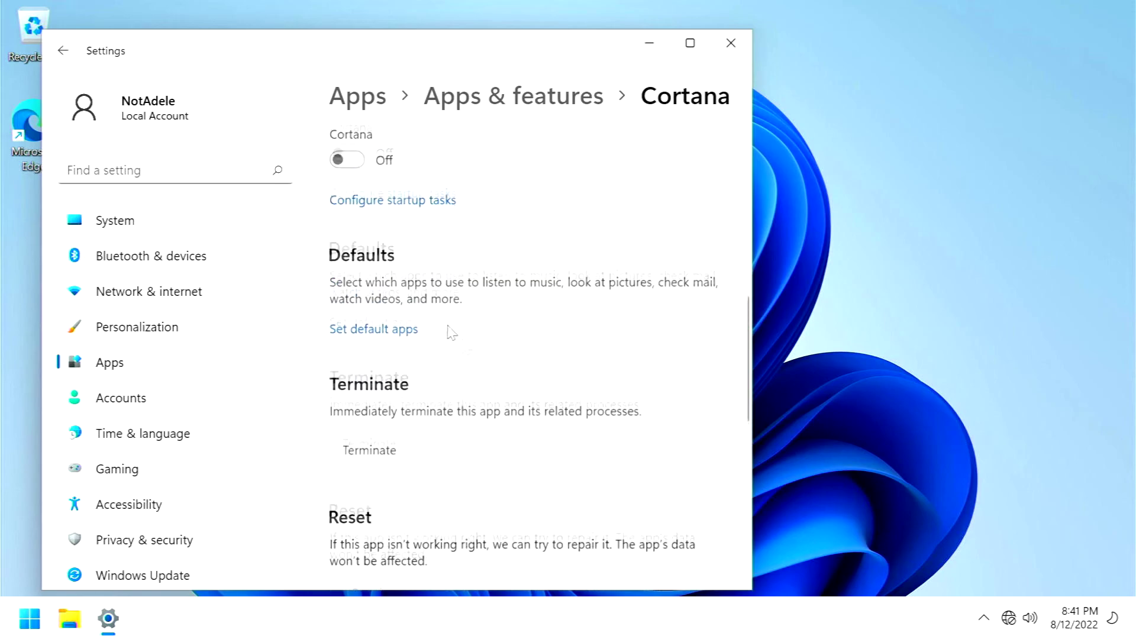
click(406, 330)
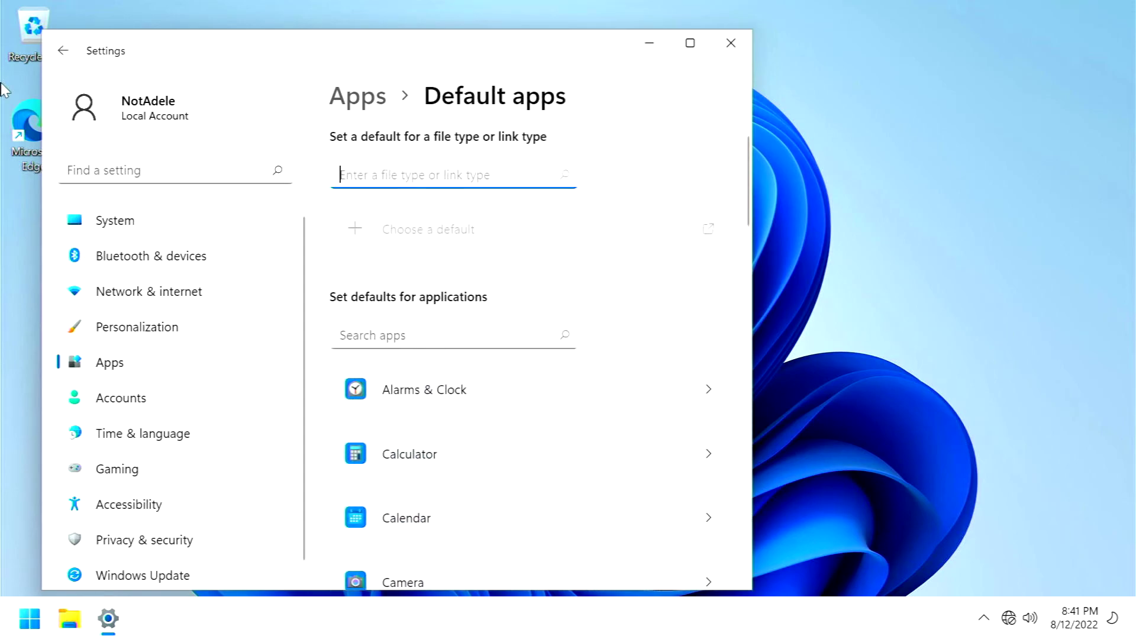
key(alt+Left)
Step: Turn off Camera's camera, microphone and videos access, set background to Never, and close Settings
scroll(554, 377, down, 7)
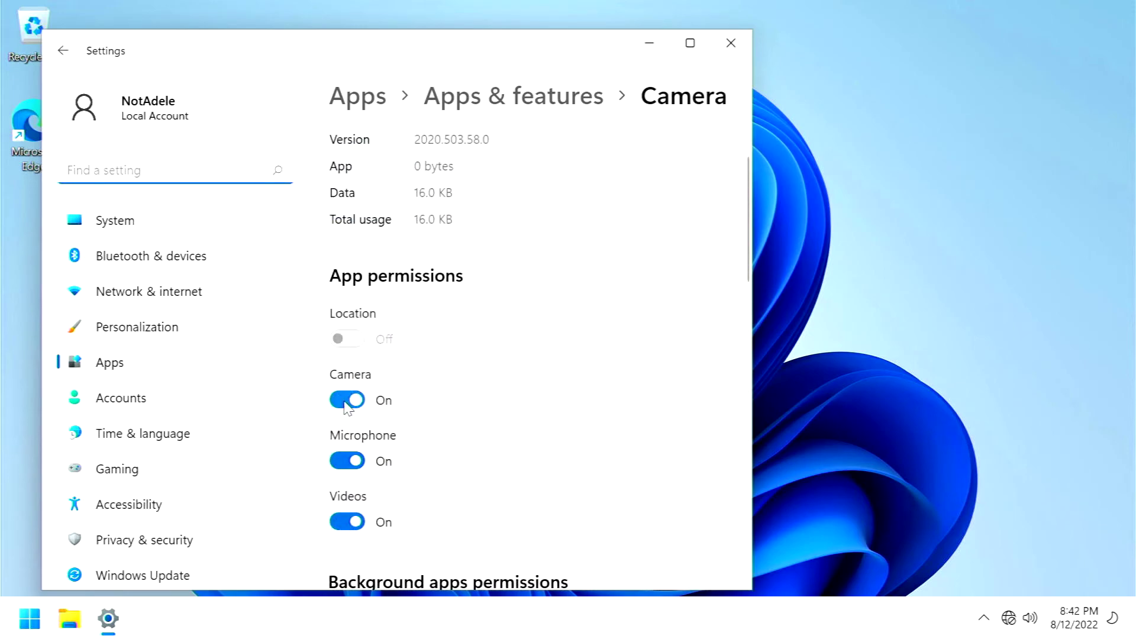
click(346, 401)
click(348, 461)
click(347, 522)
scroll(476, 473, down, 2)
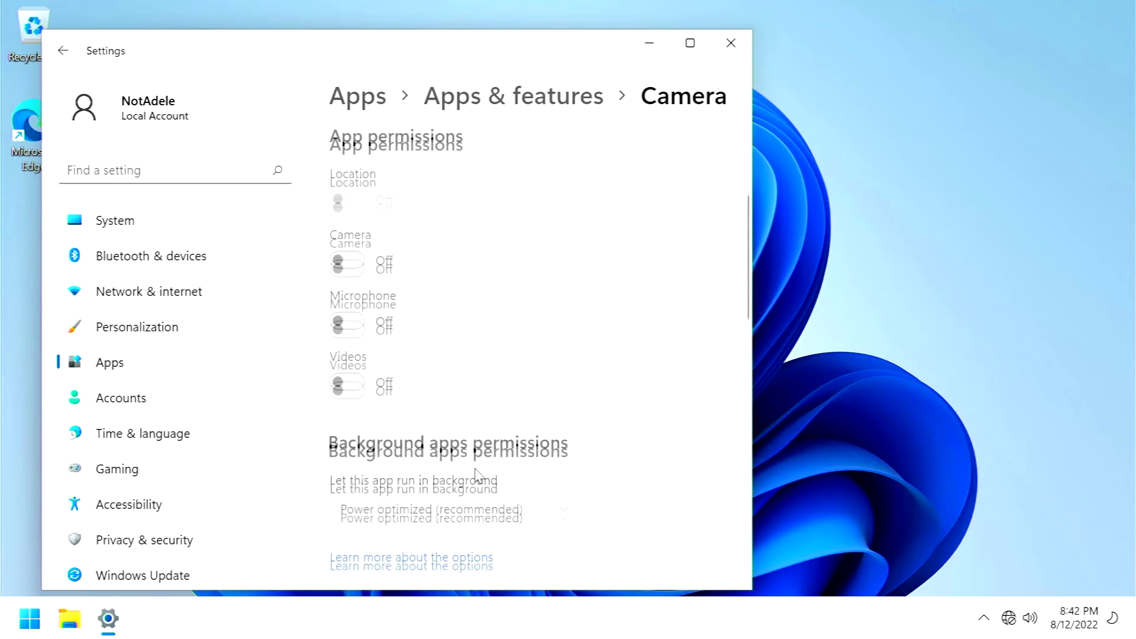
scroll(476, 473, down, 3)
click(564, 309)
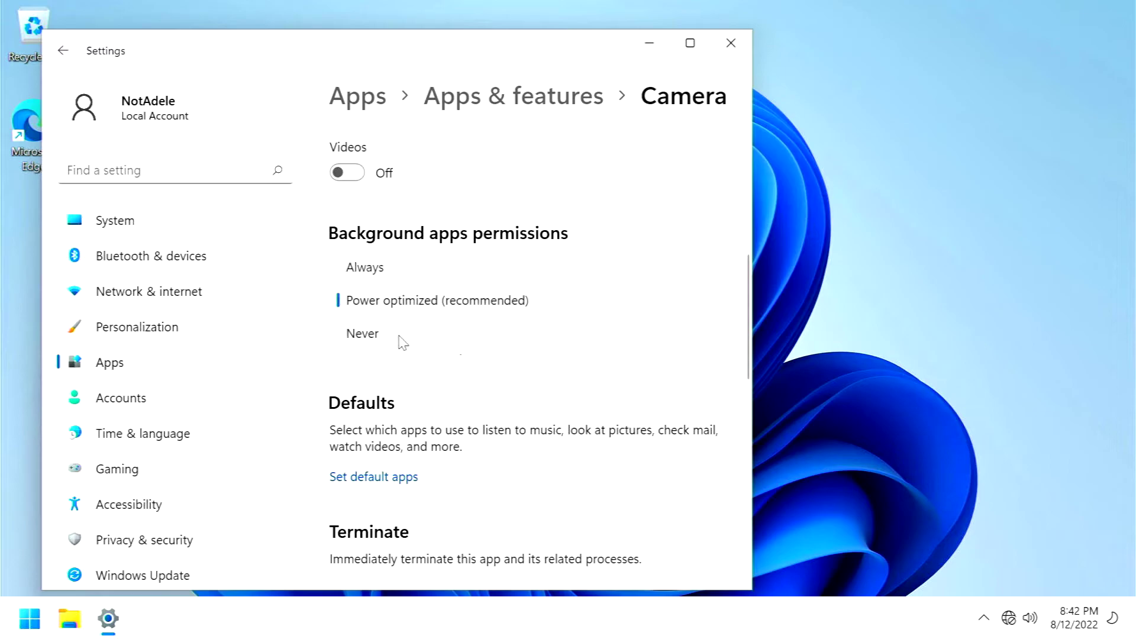
click(399, 336)
scroll(721, 393, down, 5)
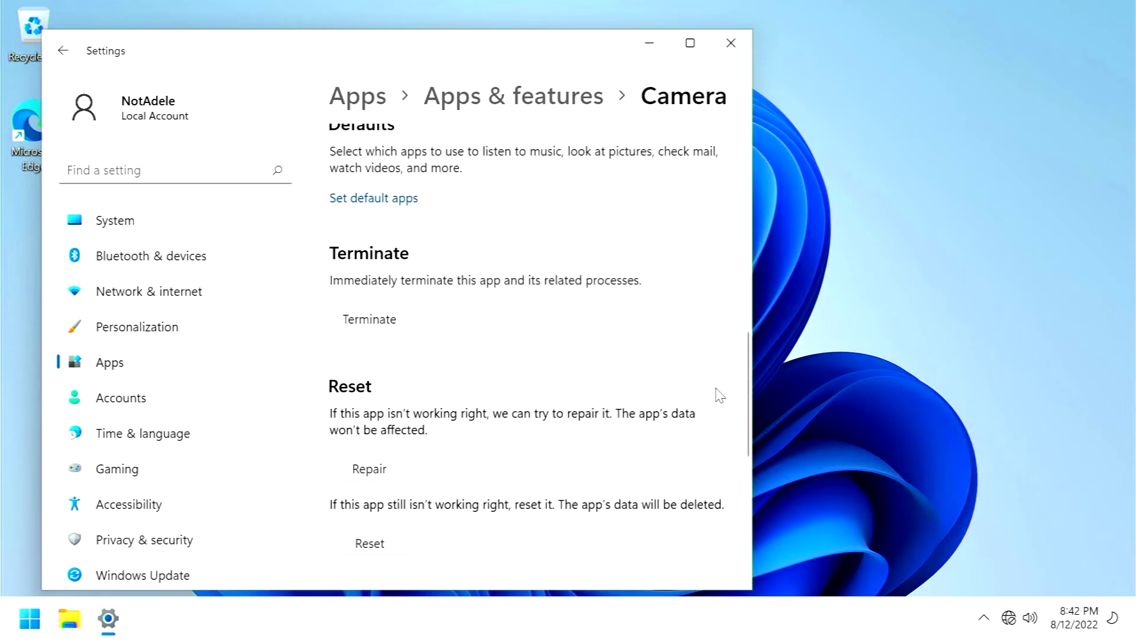
scroll(715, 396, down, 6)
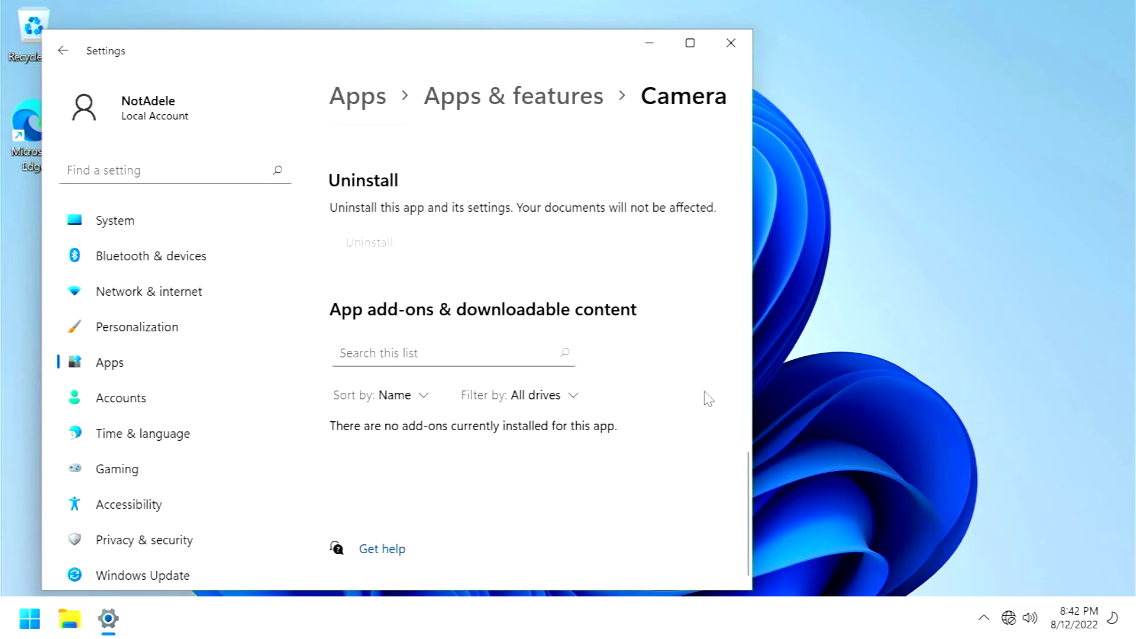
click(735, 54)
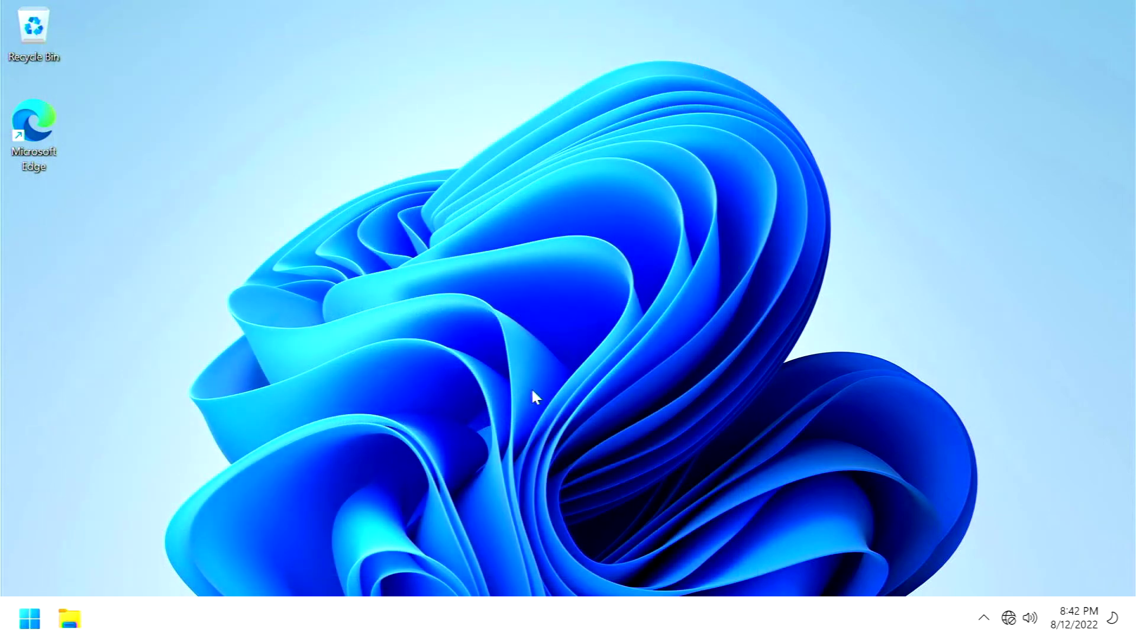
Step: Change the display scale from 150% to 125% in Display settings and close the window
right_click(245, 120)
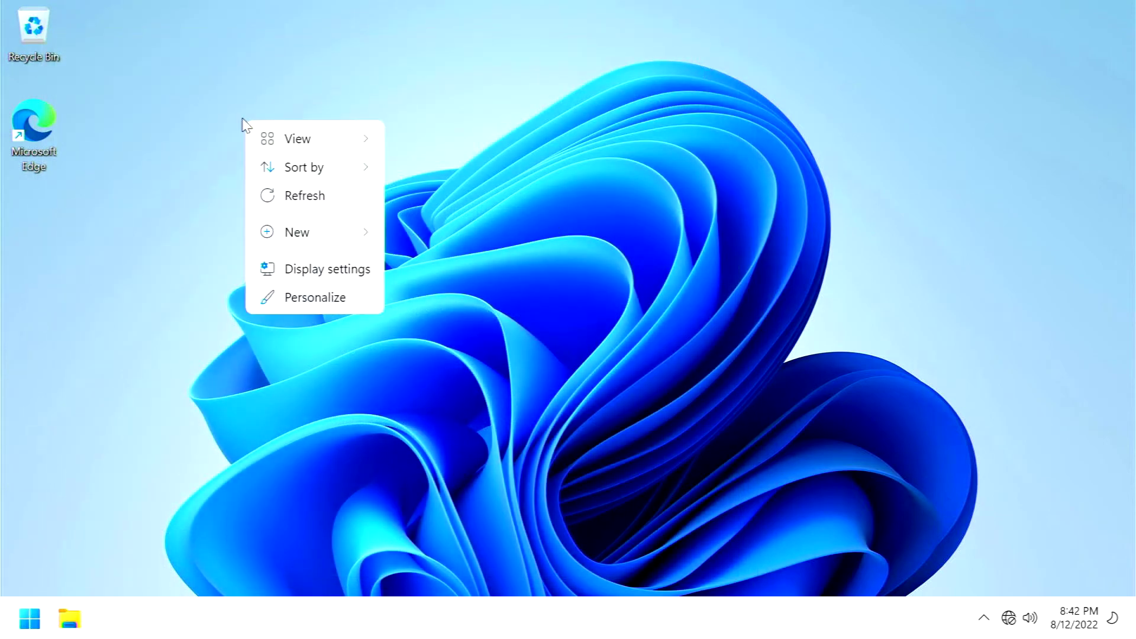
click(321, 276)
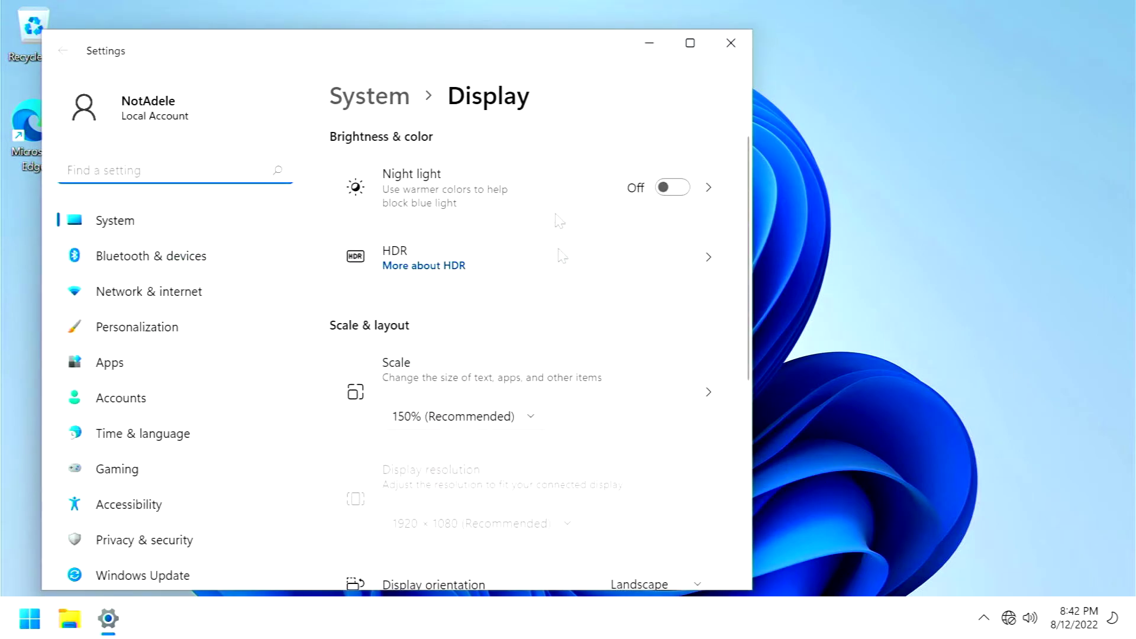
scroll(552, 357, down, 1)
click(532, 349)
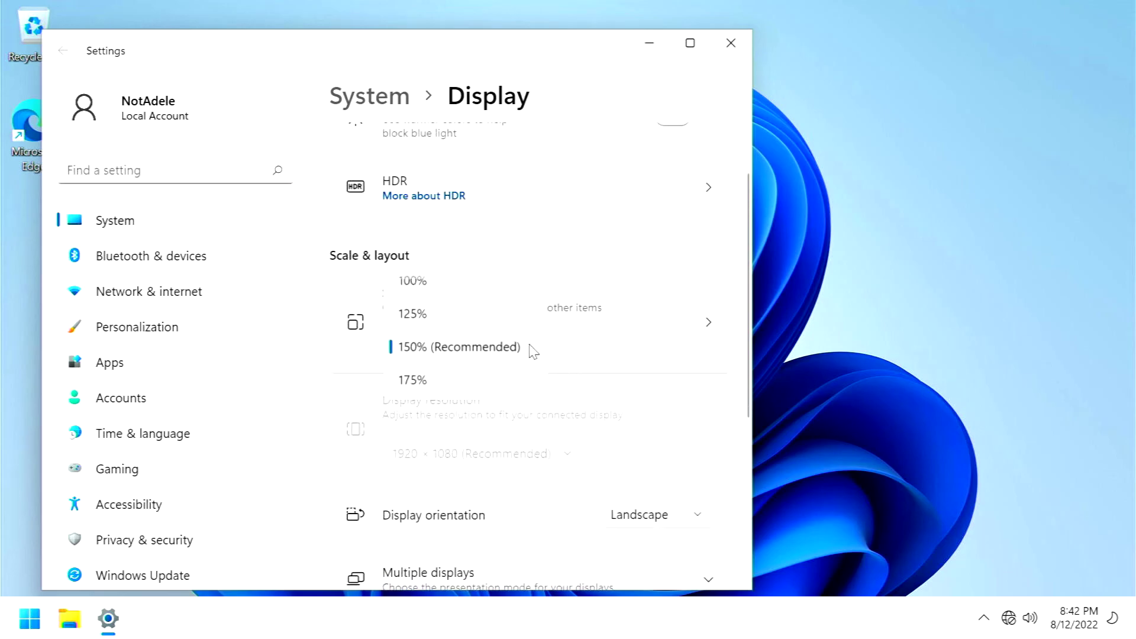
click(414, 313)
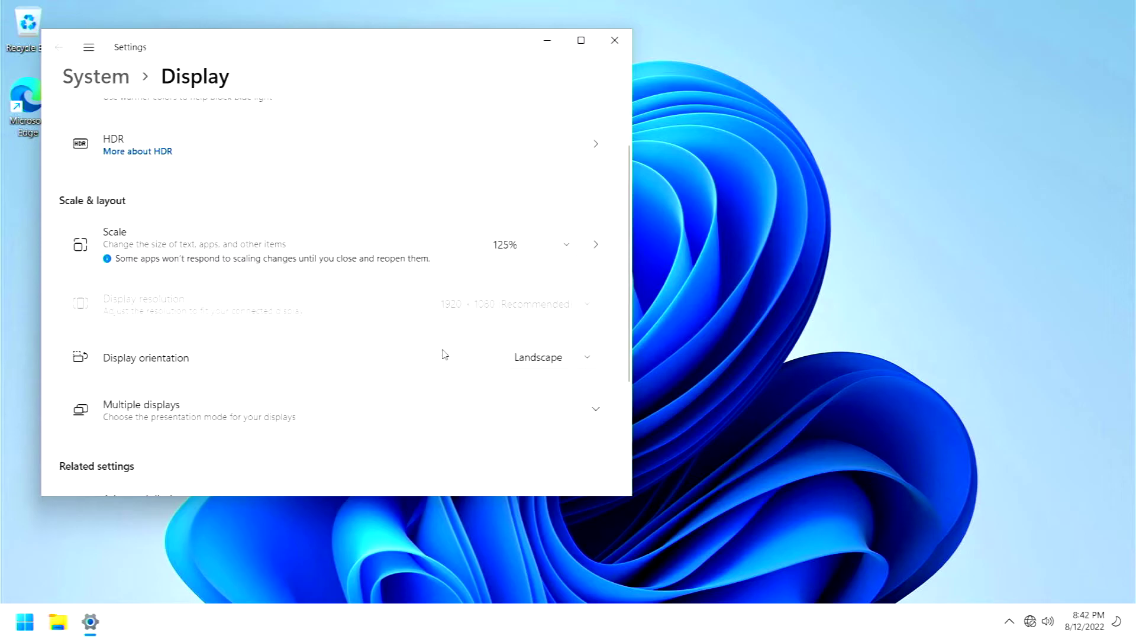
click(614, 39)
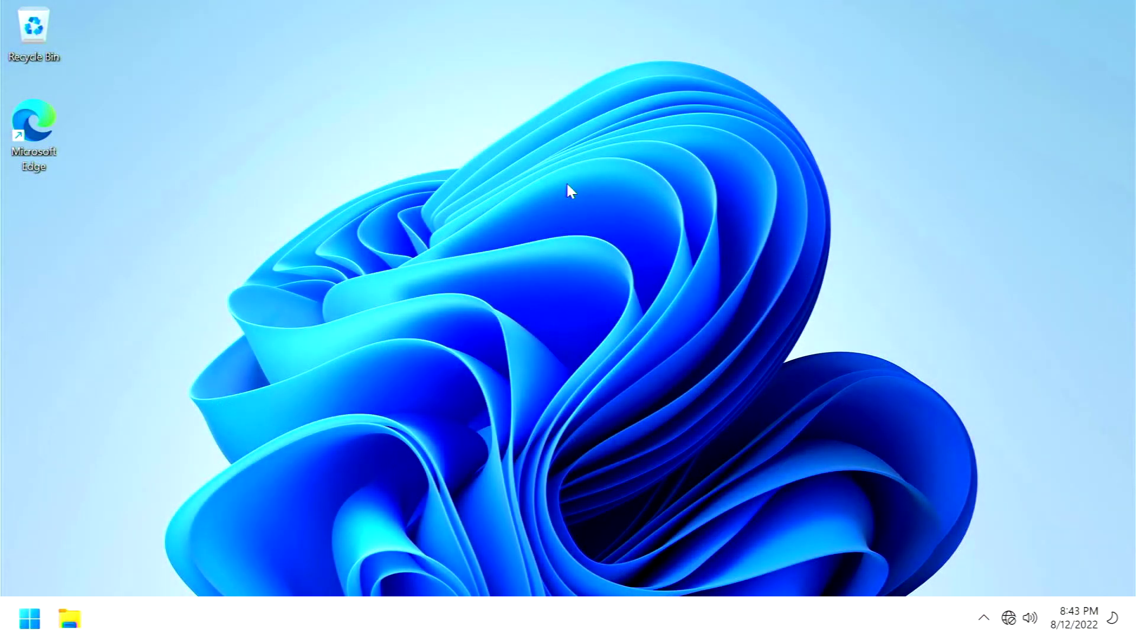
Step: Dismiss the desktop context menu and open Quick Settings from the network/volume tray icons
right_click(566, 184)
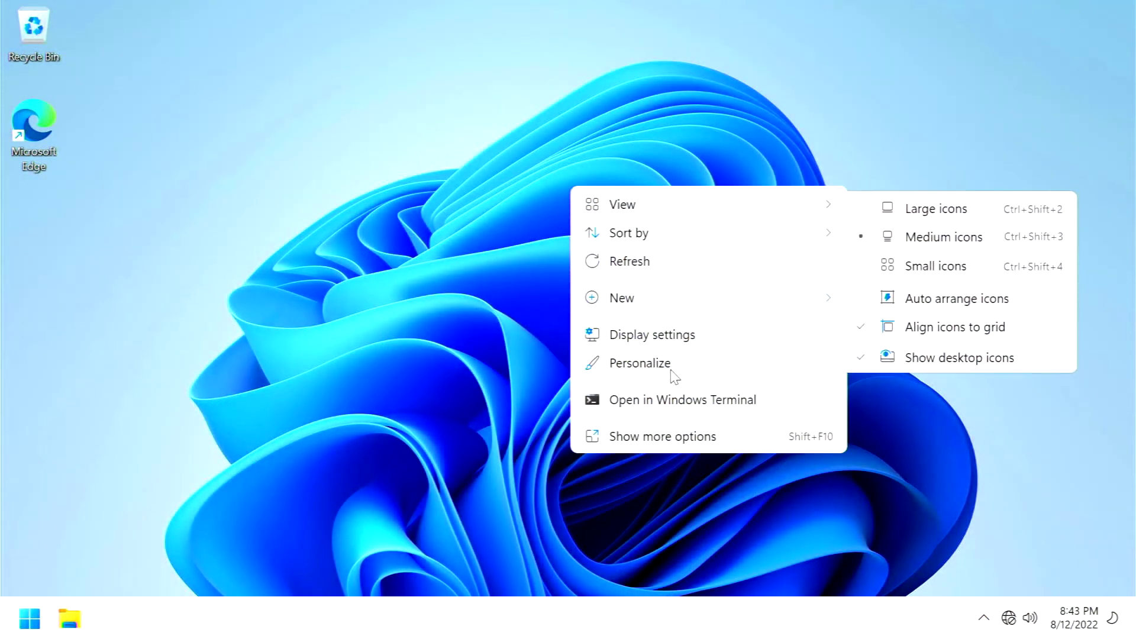
click(684, 336)
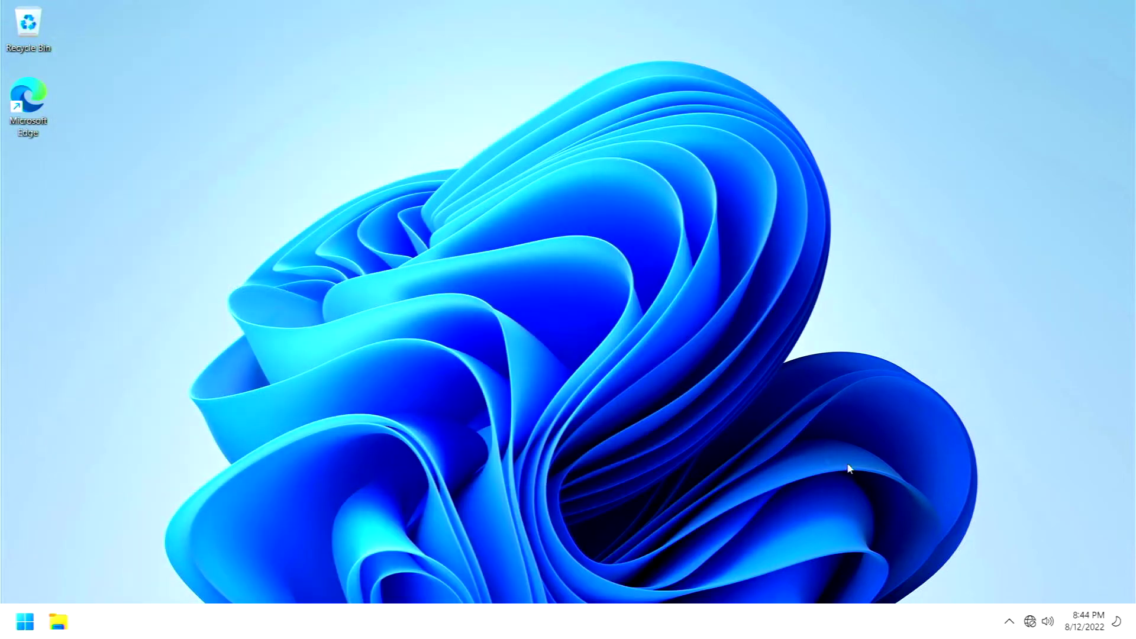
click(1030, 623)
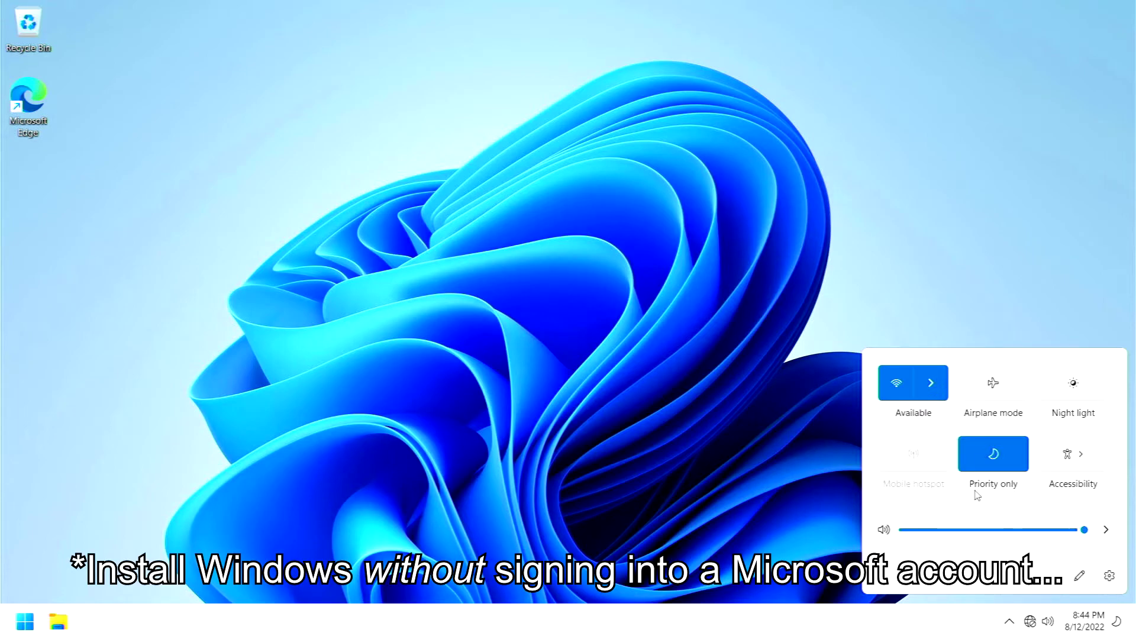
Step: Check the Wi-Fi network list and decline the Armoury Crate download offer
click(930, 384)
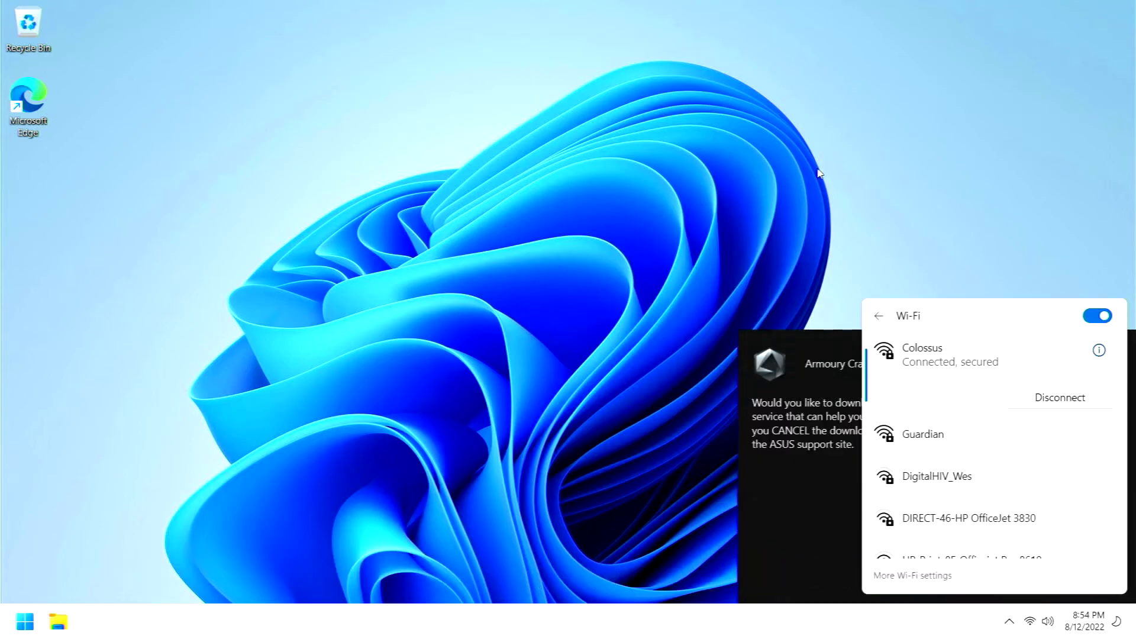
click(817, 250)
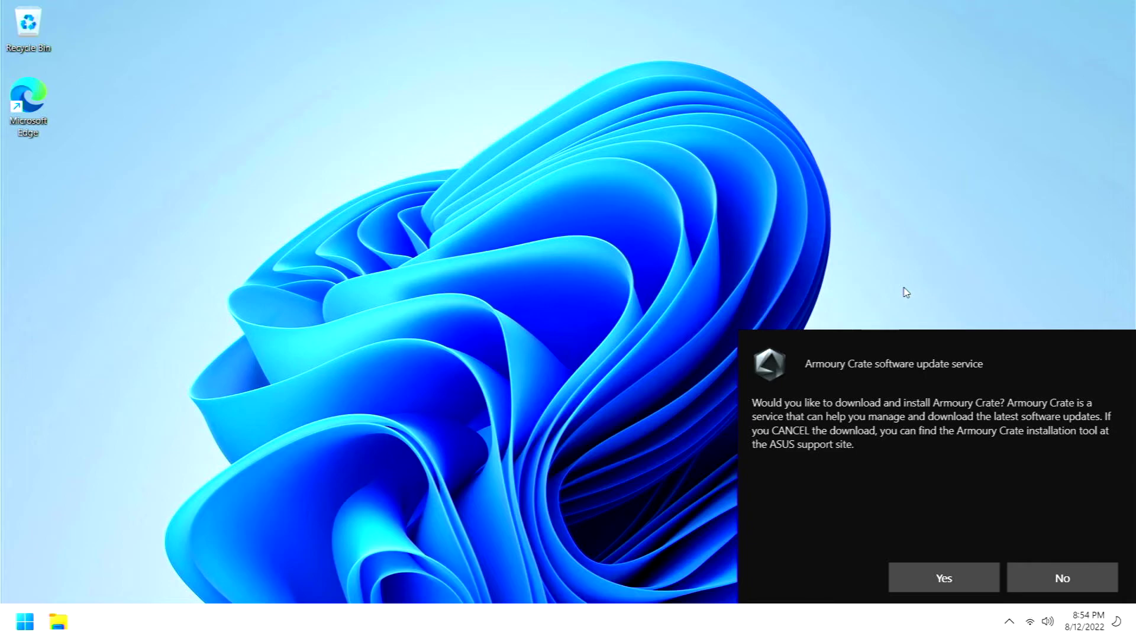
click(1032, 576)
Step: Open Start's power options and back out without restarting
key(super)
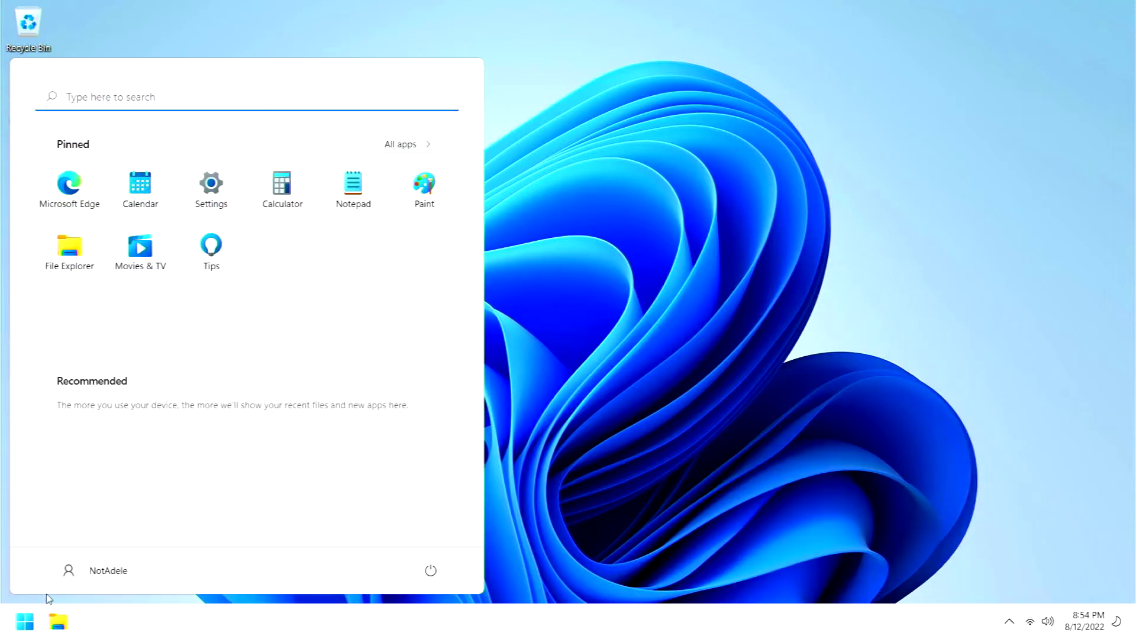
click(443, 571)
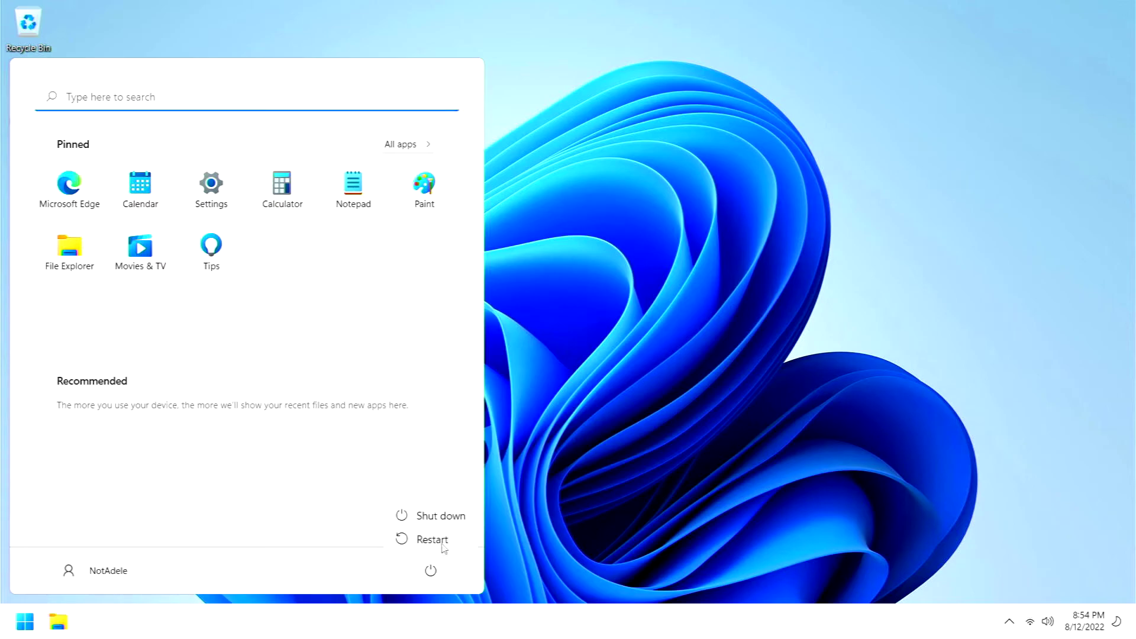
click(1036, 467)
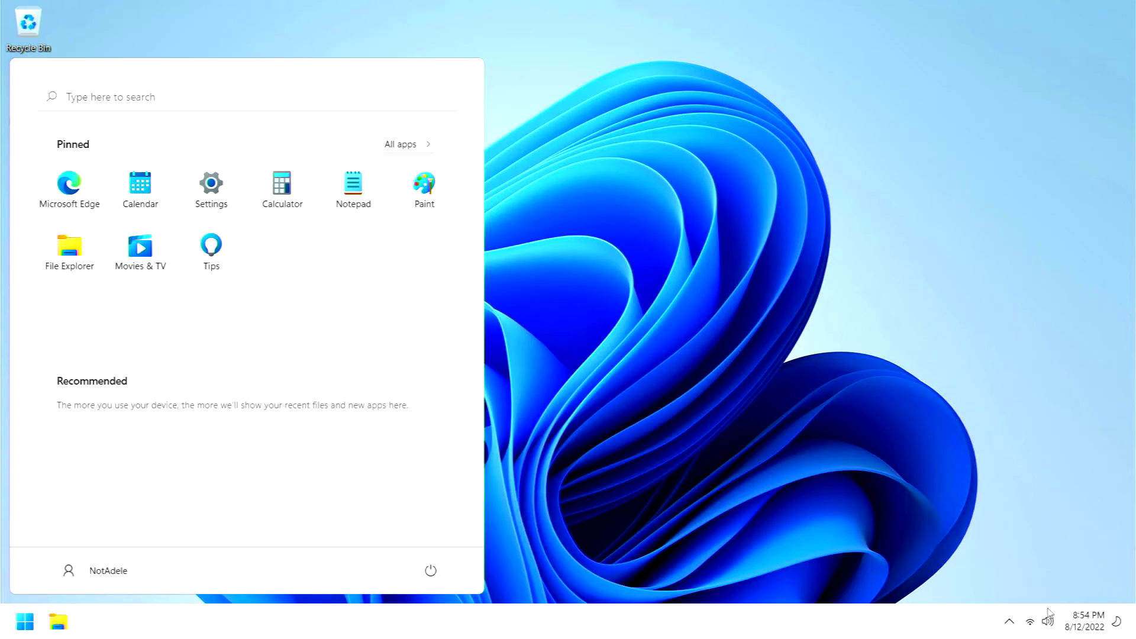
Step: Eject the SanDisk 3.2Gen1 USB drive from the notification area and open File Explorer
click(1009, 626)
click(995, 553)
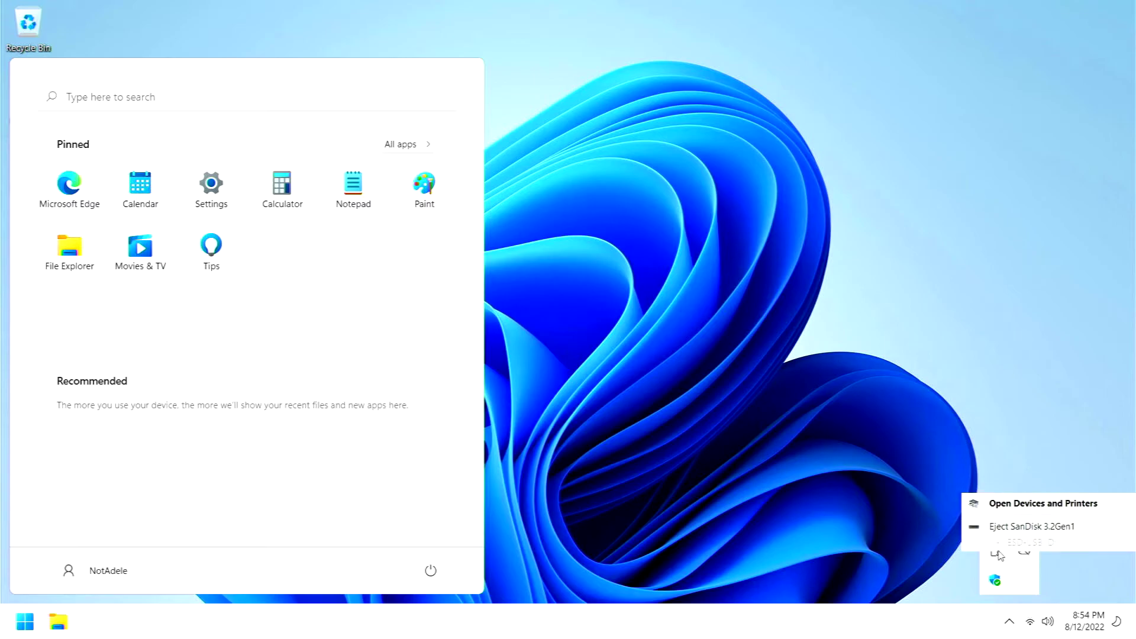
click(1023, 532)
click(1004, 514)
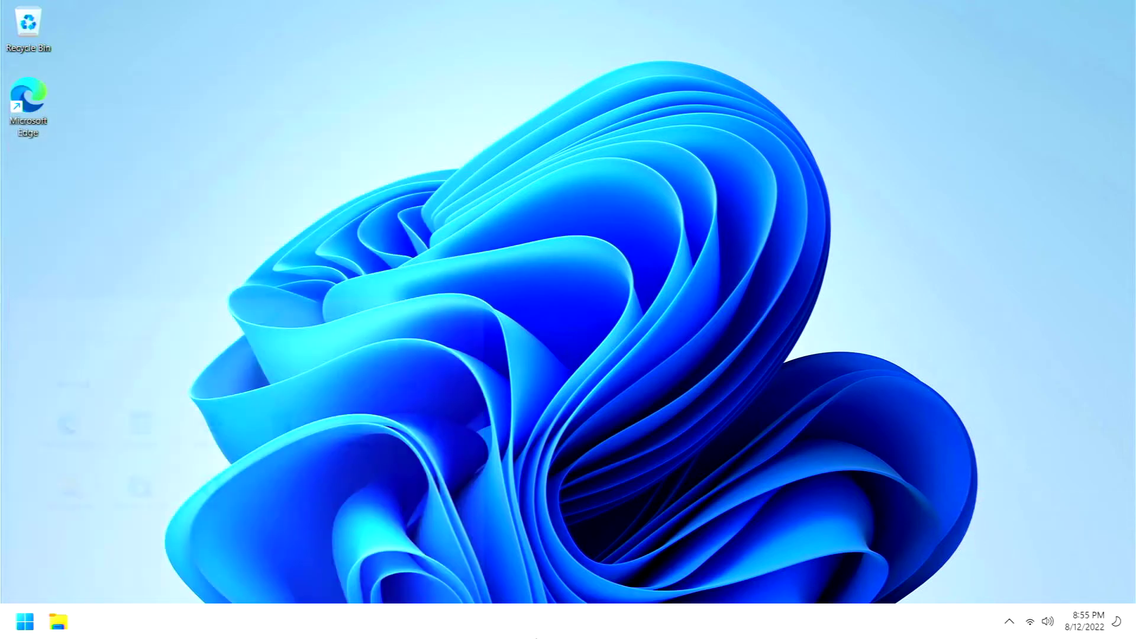
click(59, 620)
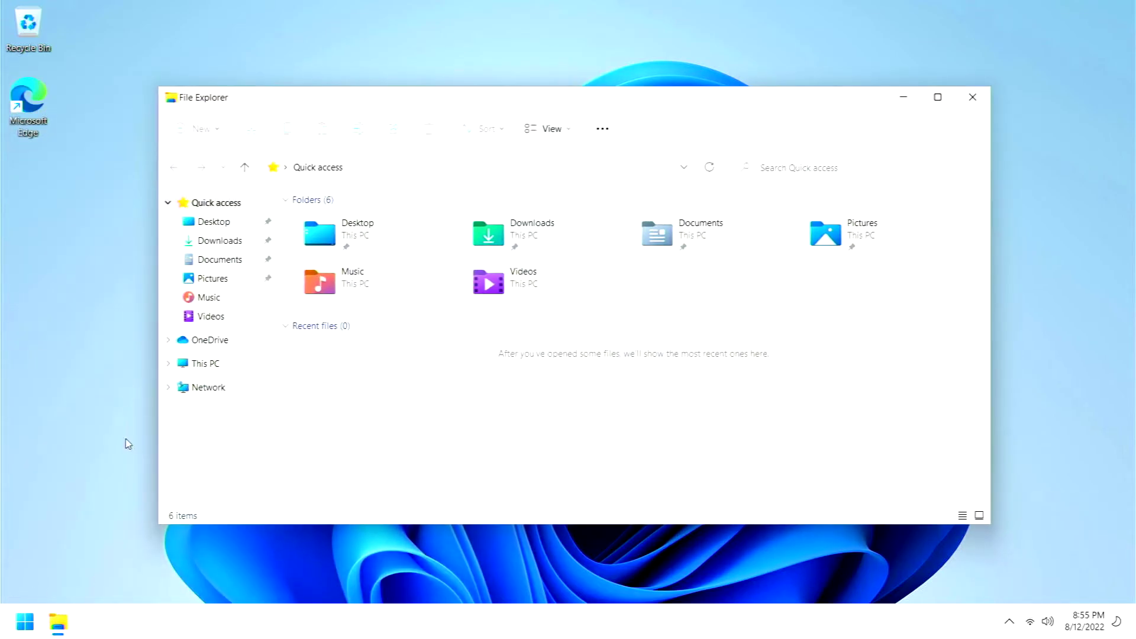
Step: Expand This PC to confirm only Local Disk (C:) is listed, then return to the desktop
click(169, 363)
scroll(248, 456, down, 1)
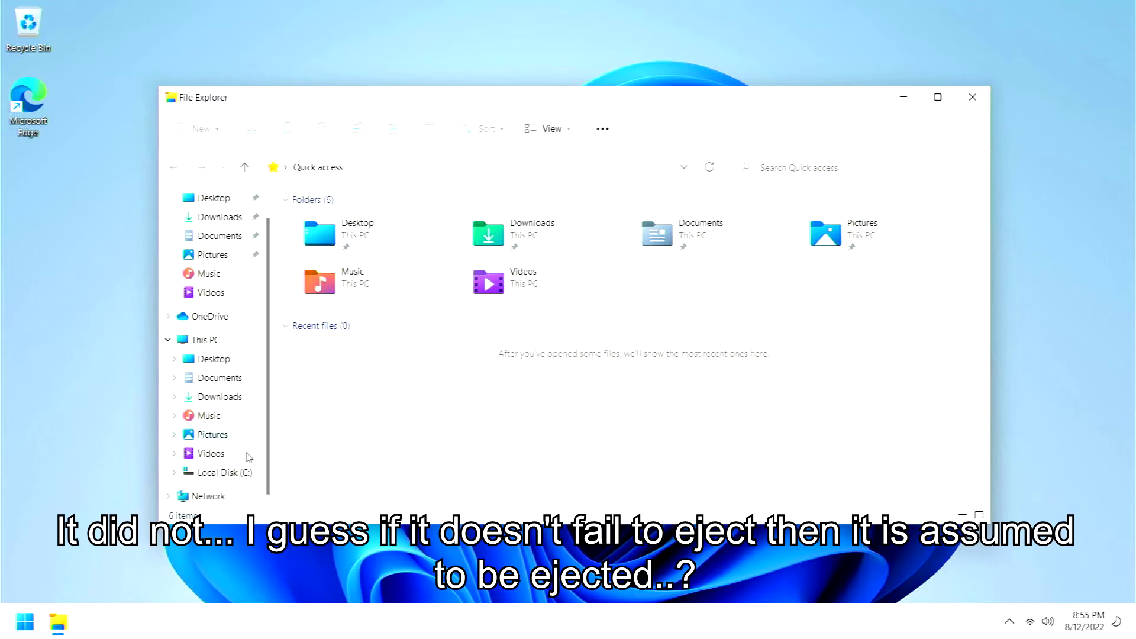
scroll(247, 456, up, 1)
click(135, 391)
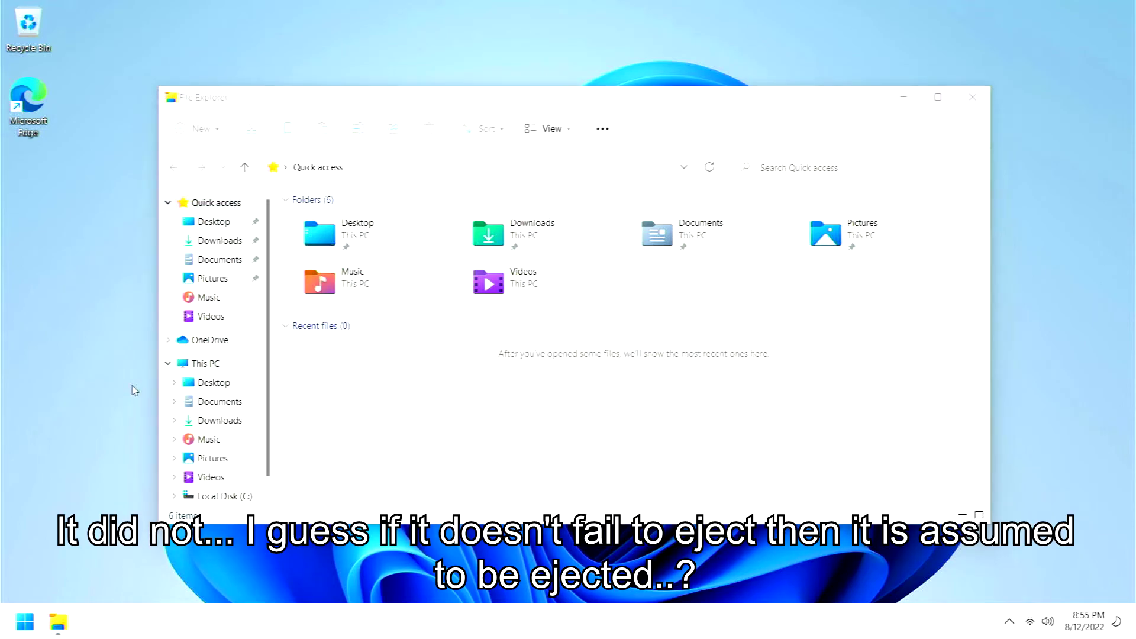
key(super+d)
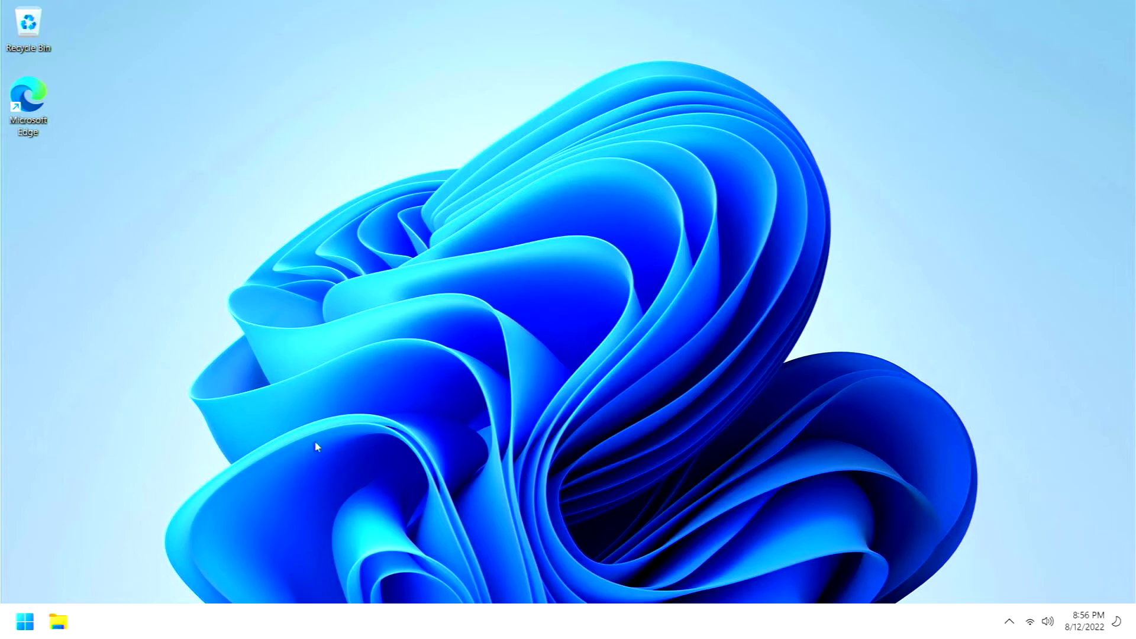
Step: Find 'activate windows' from Start and expand Activation state showing Windows 11 Pro digital license
click(23, 626)
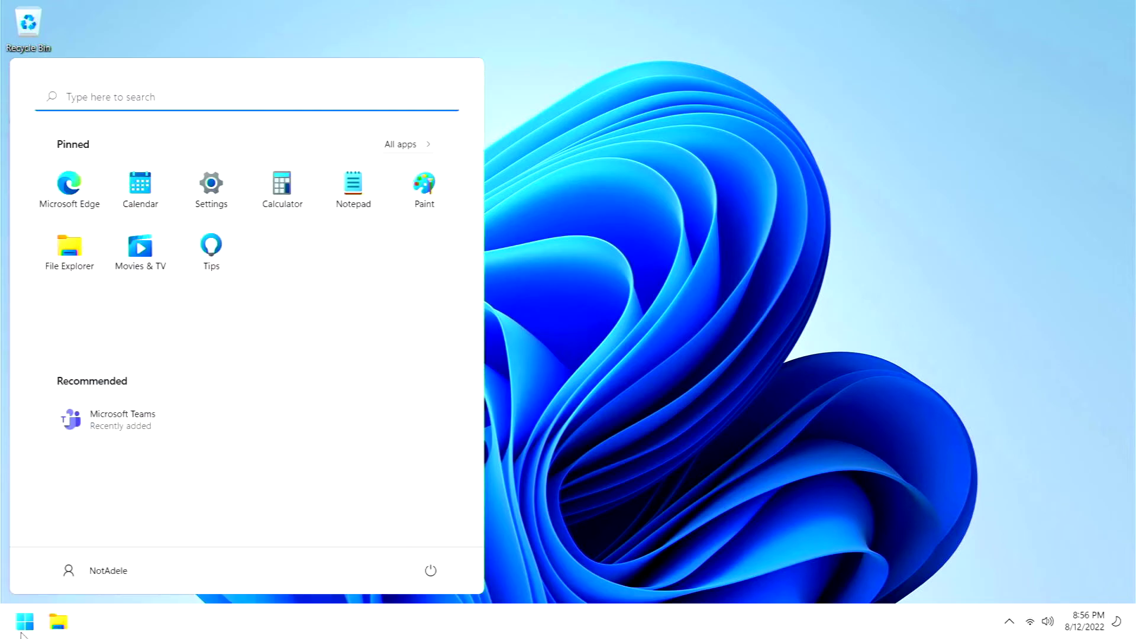
text(activa)
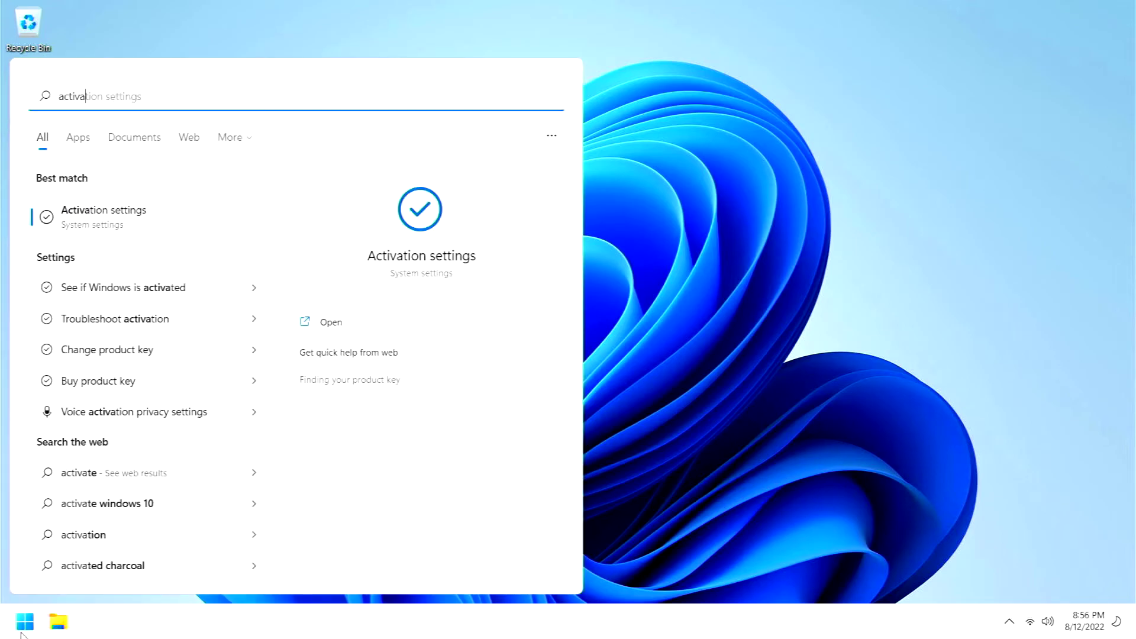
text(te windows)
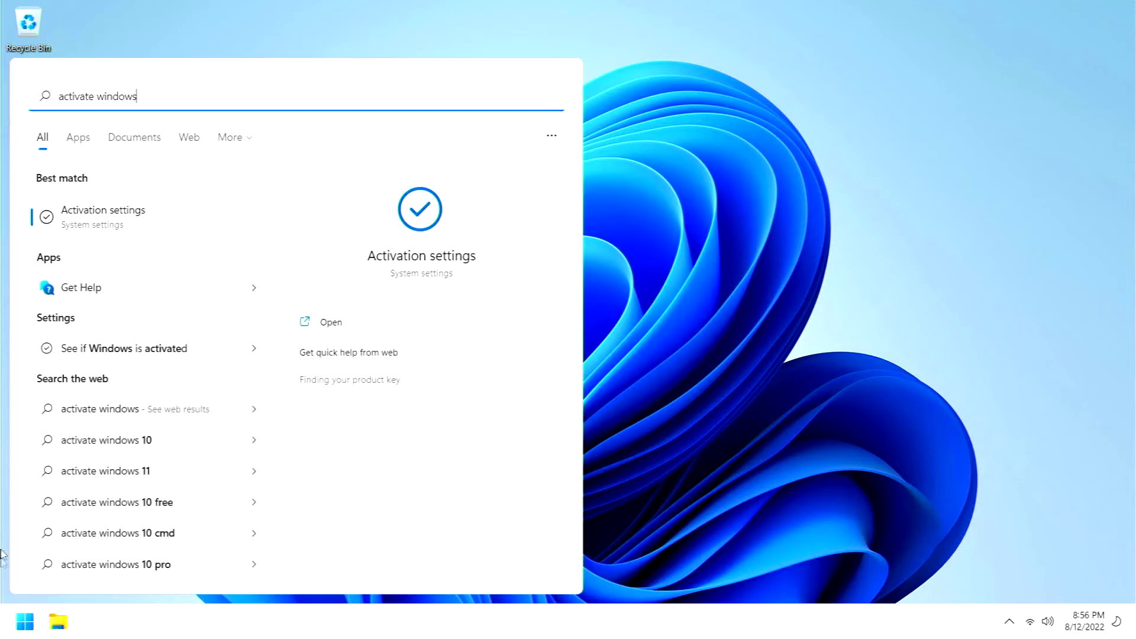
click(126, 218)
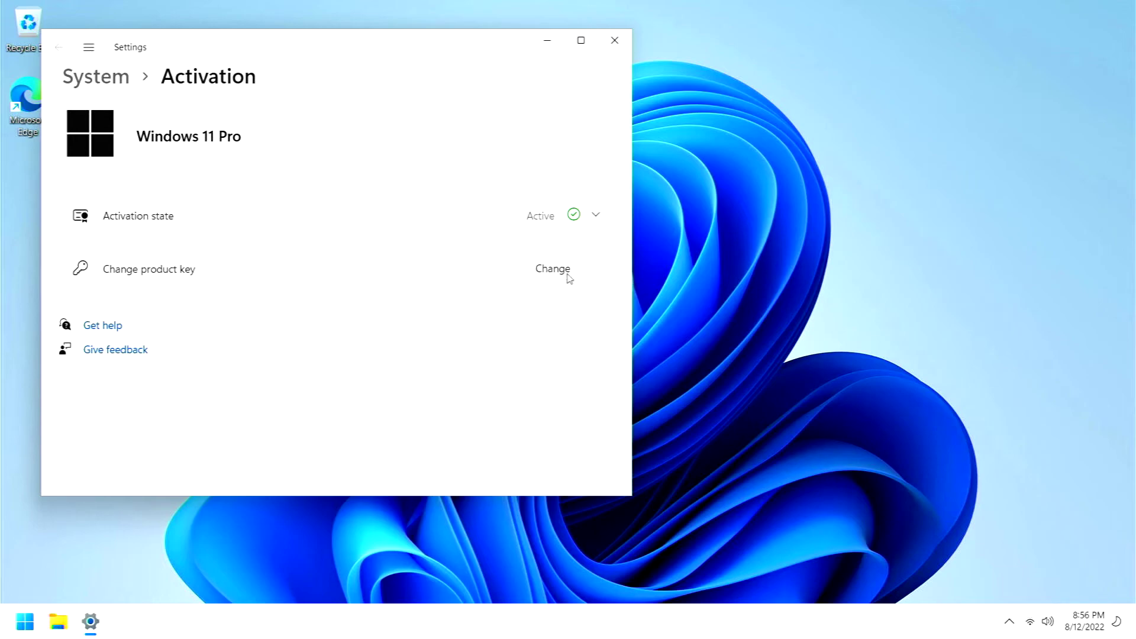
click(385, 216)
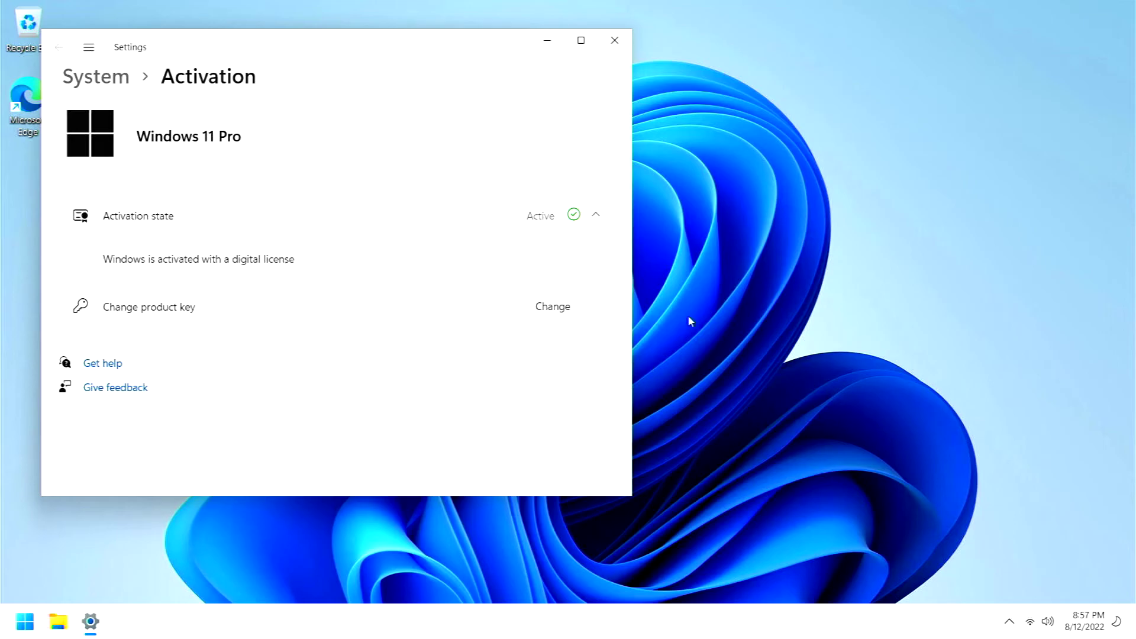
click(553, 308)
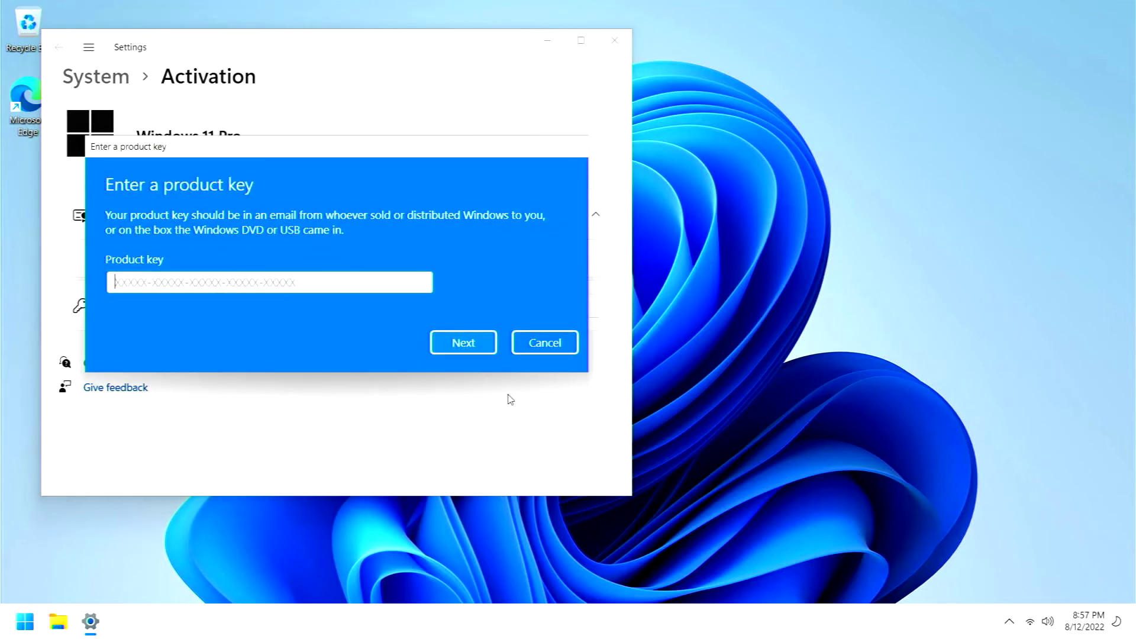
key(ctrl+v)
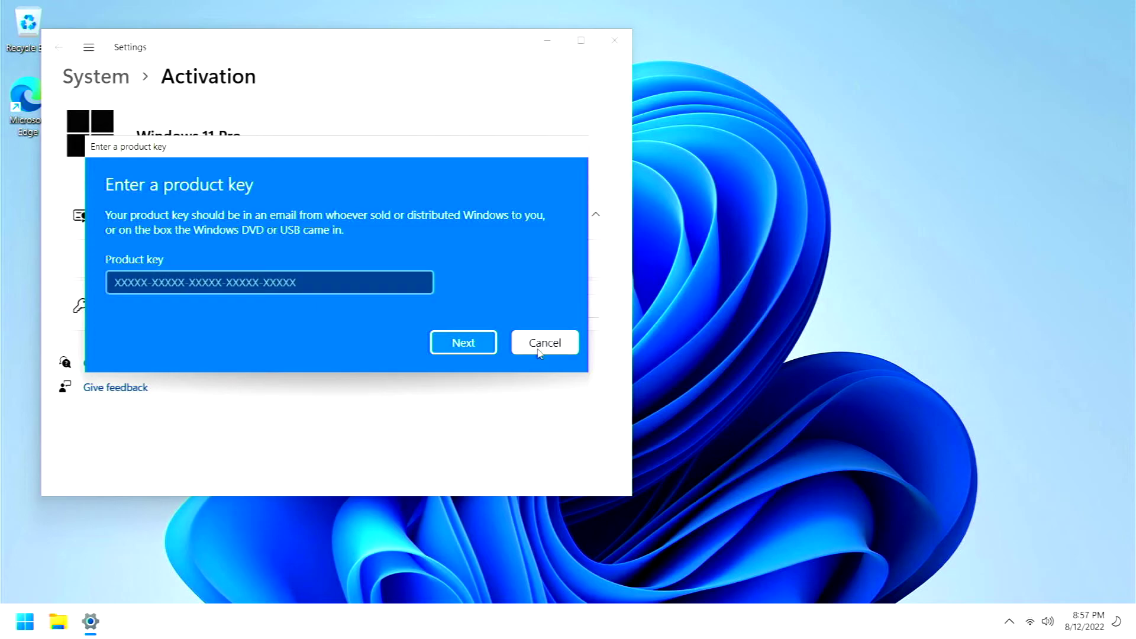
click(545, 343)
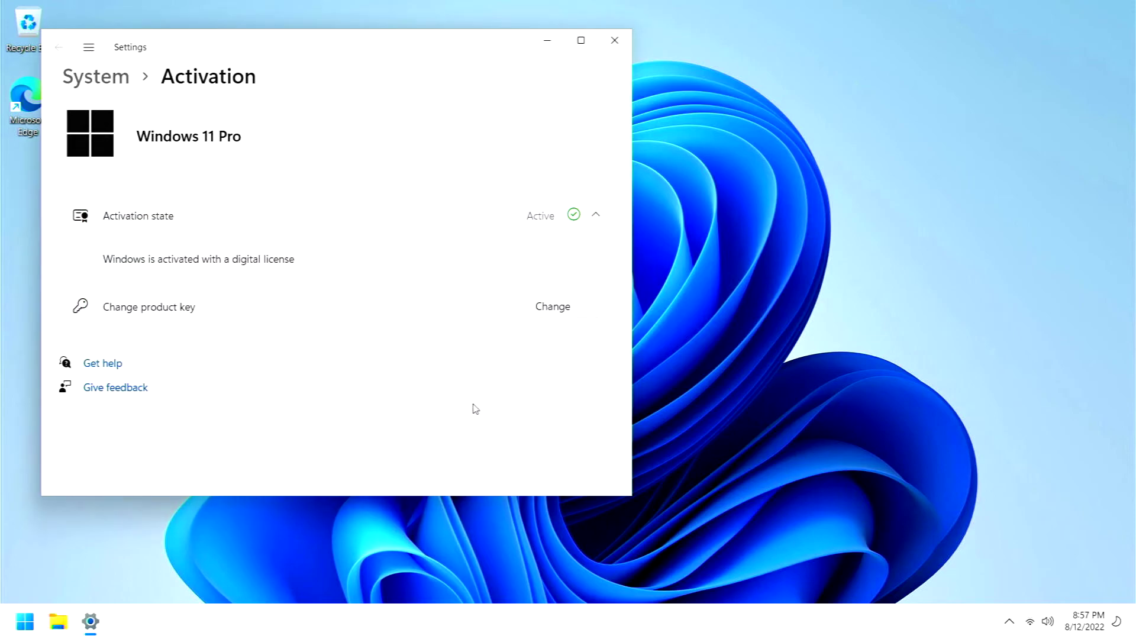